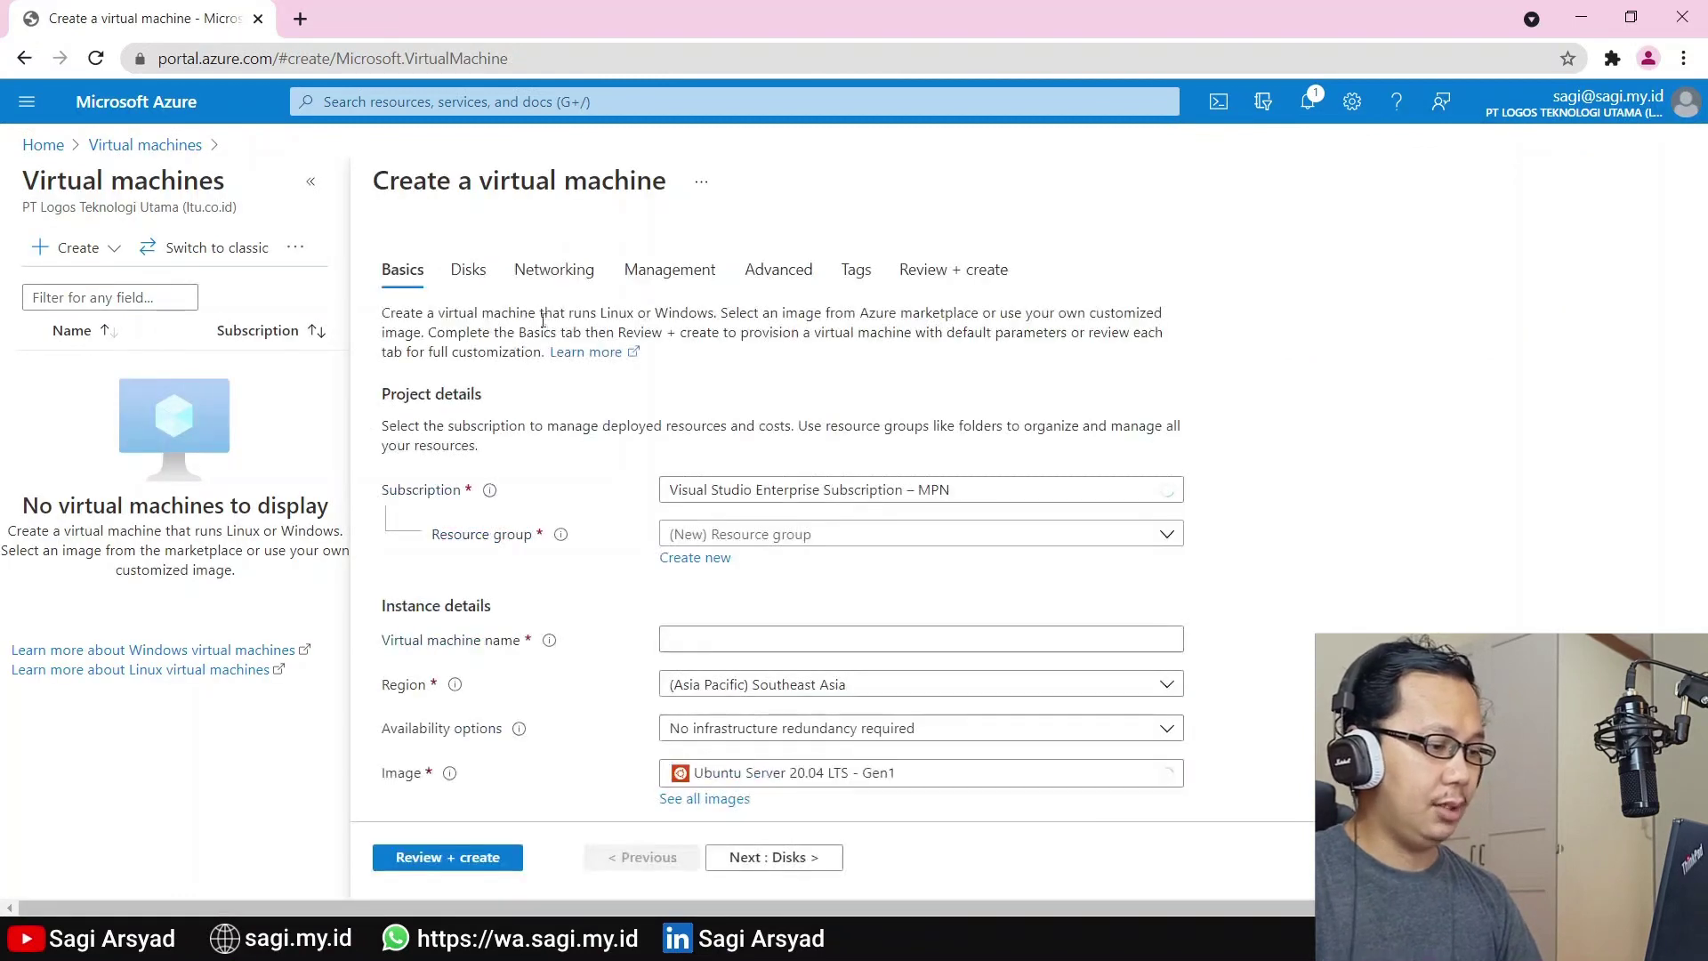
# Put the new VM in the Lab resource group and name it Win11
pyautogui.scroll(-1, 1151, 487)
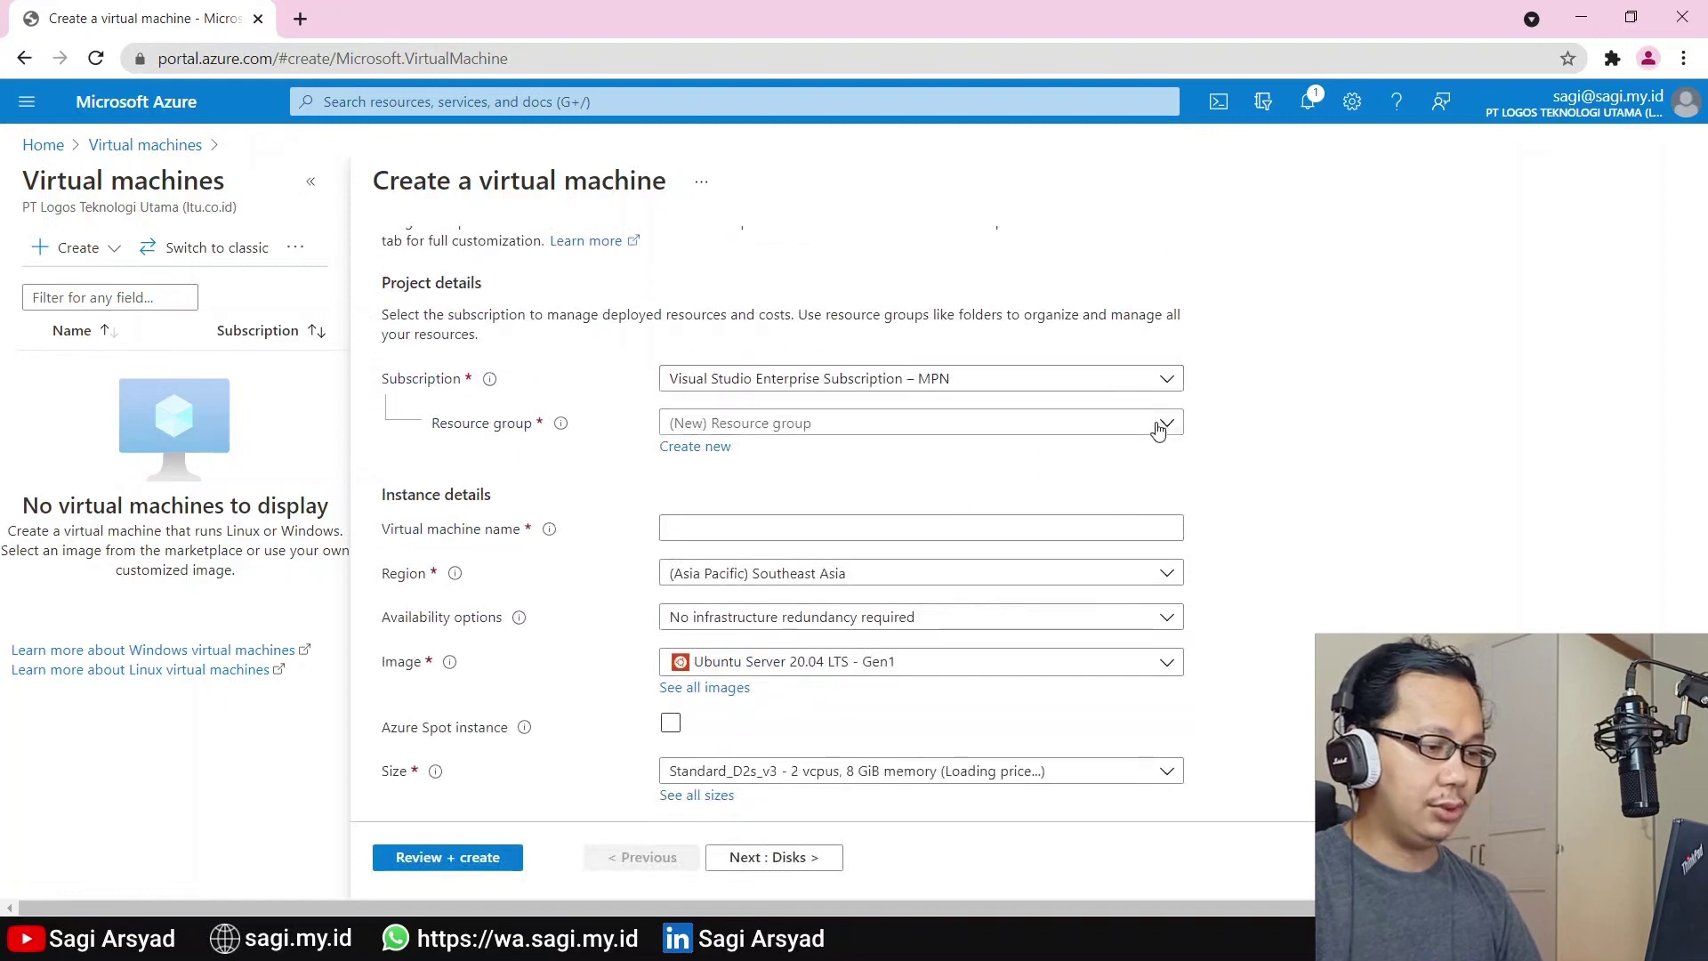
pyautogui.click(1158, 425)
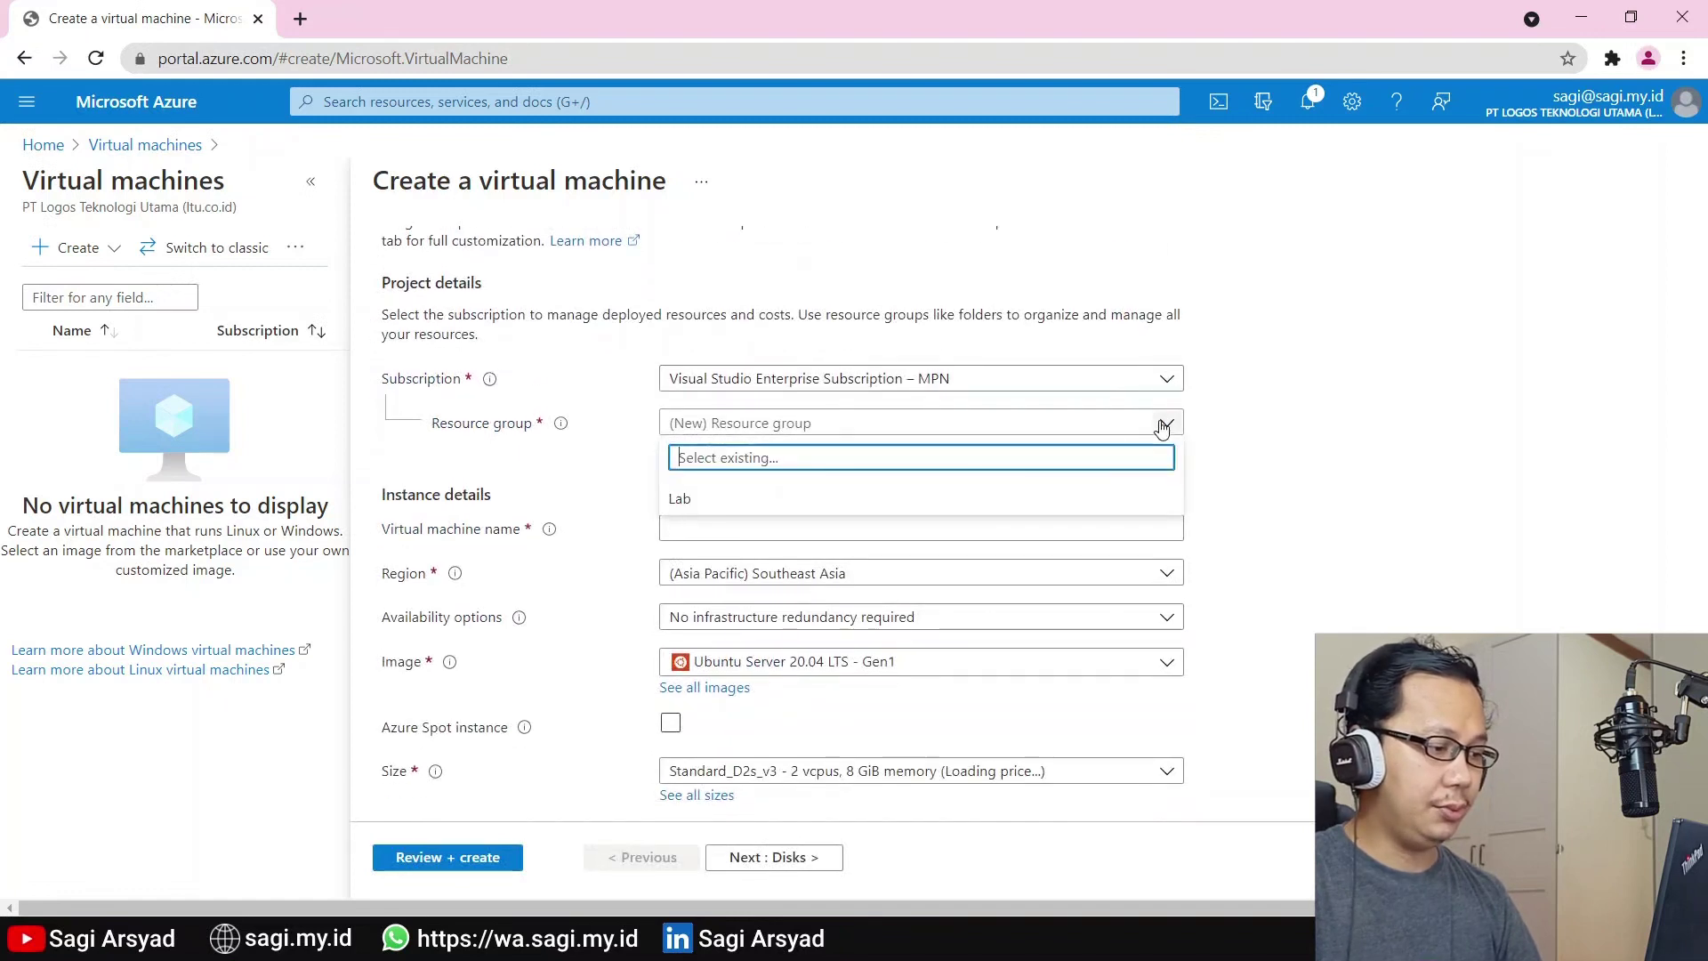
pyautogui.click(799, 501)
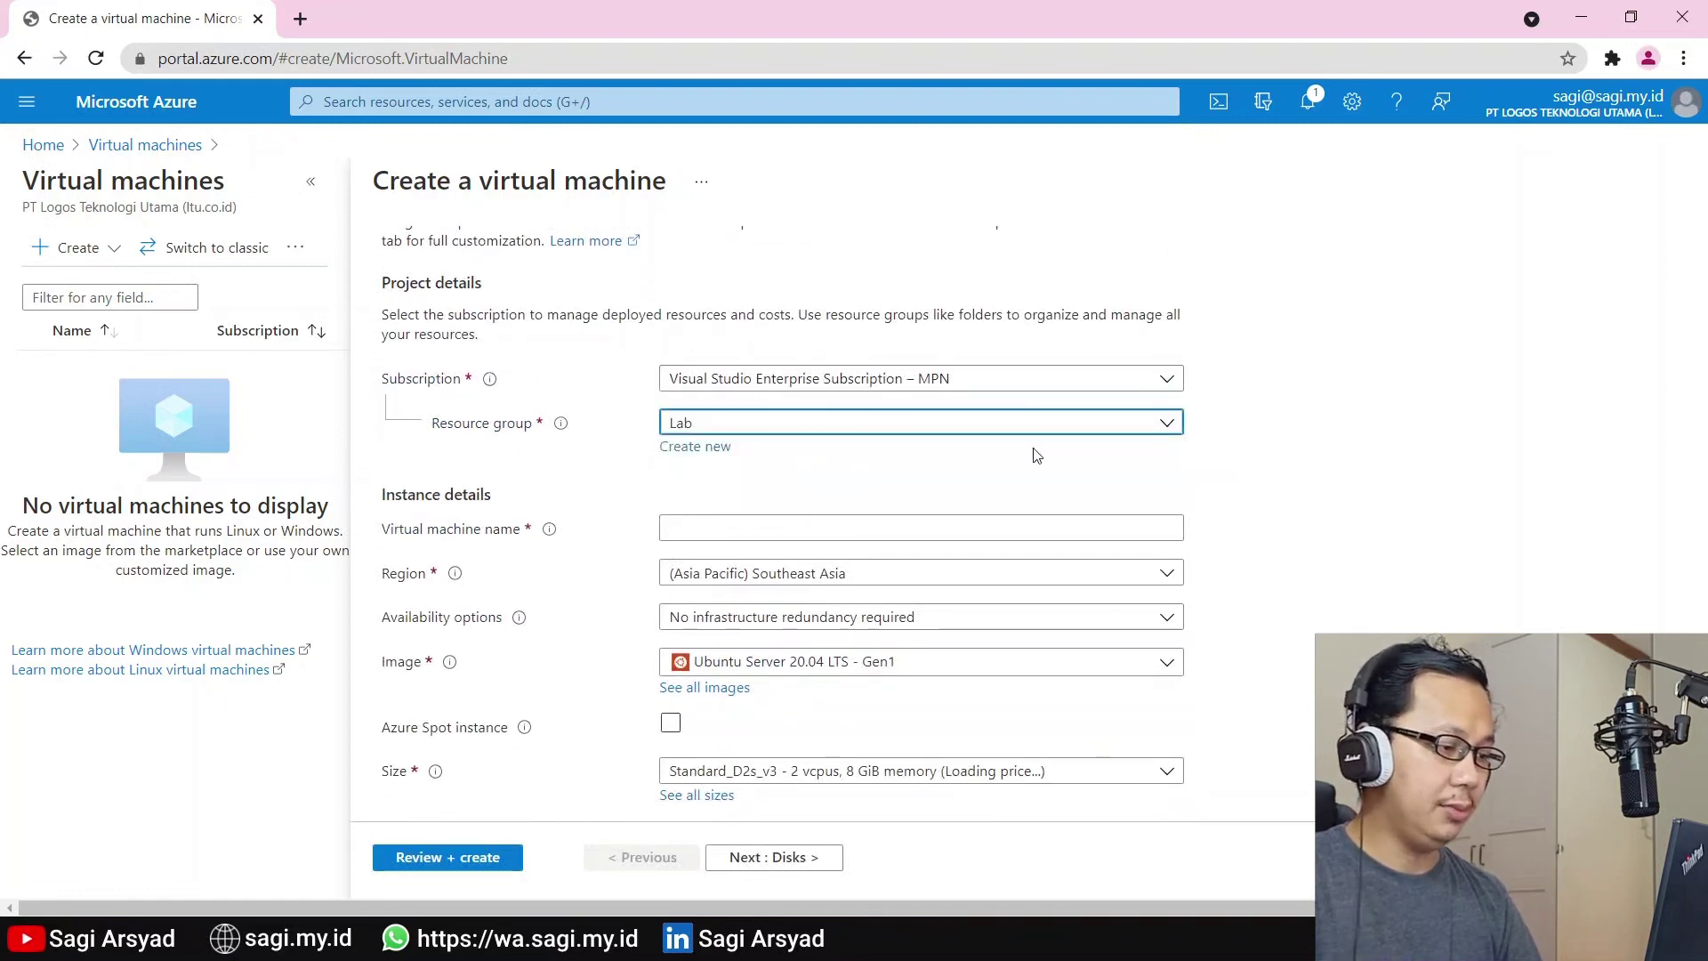
pyautogui.click(982, 528)
pyautogui.write('W')
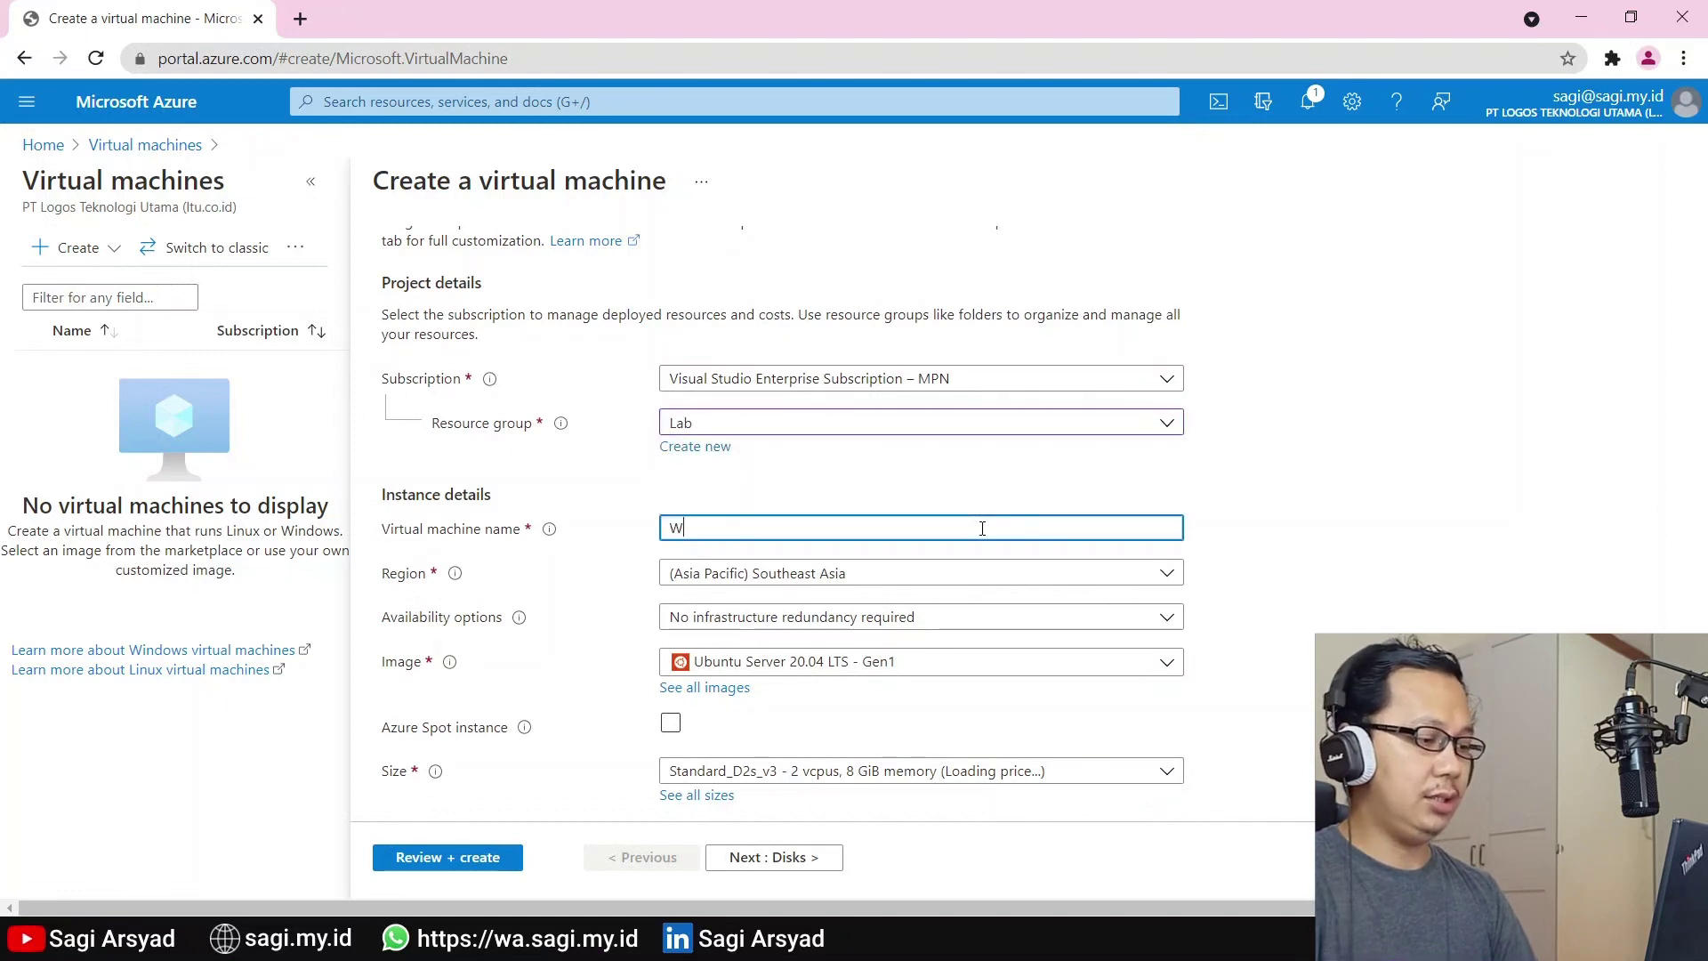
pyautogui.write('in11')
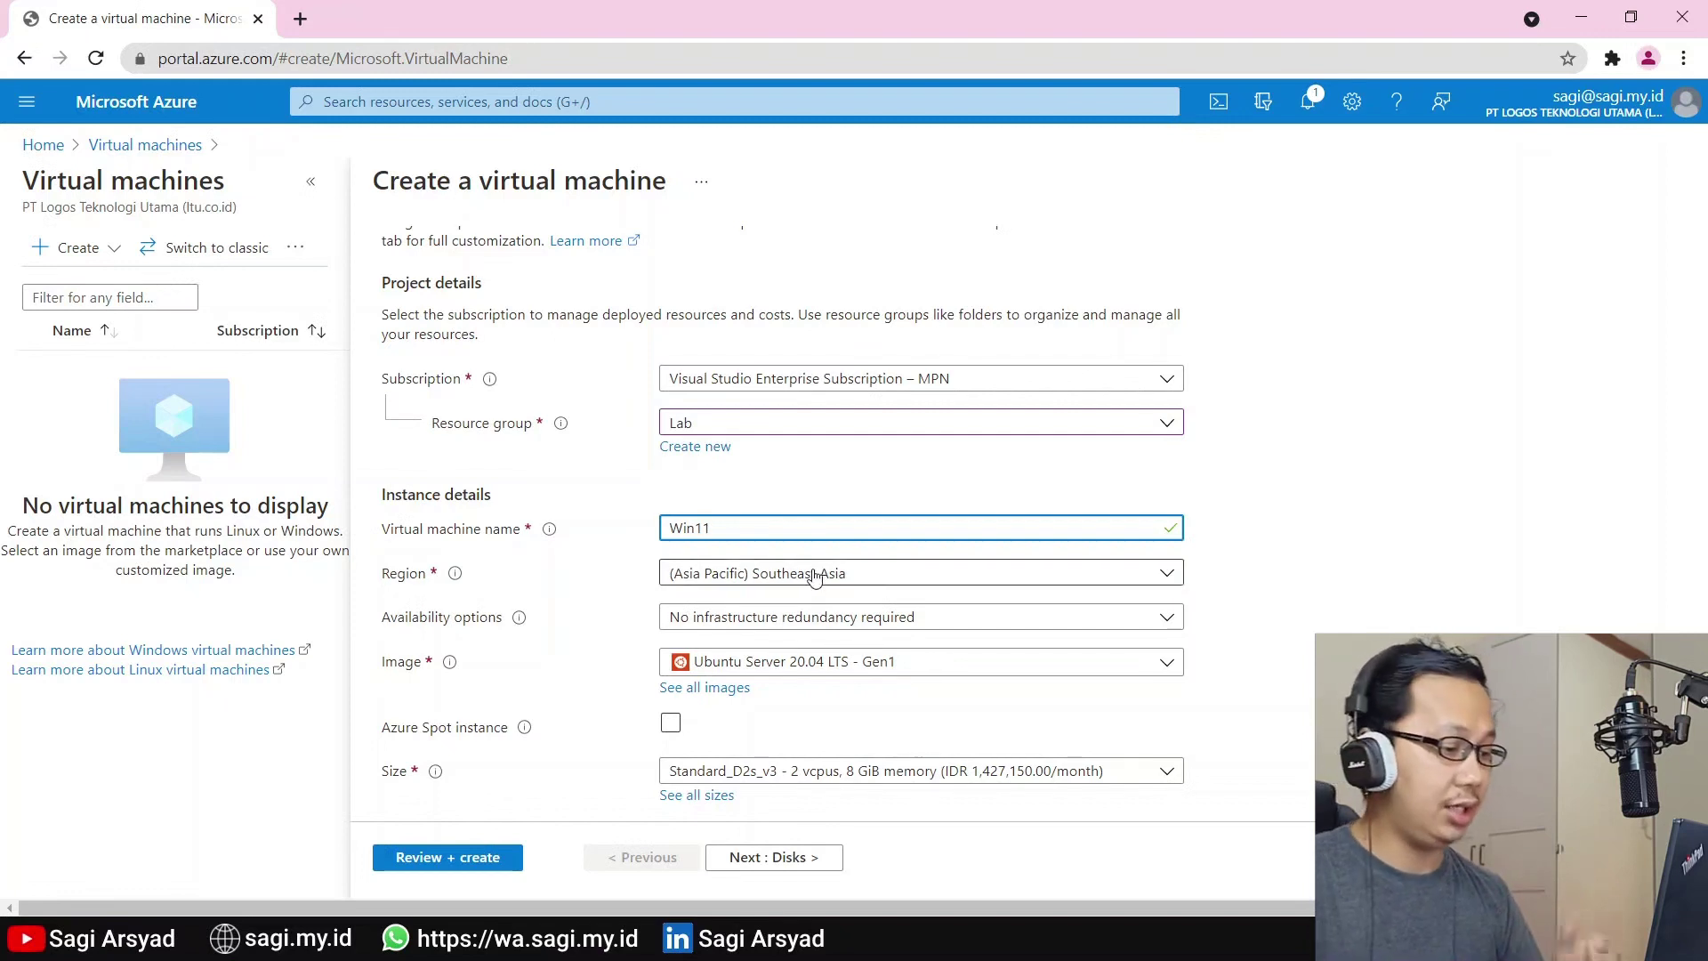
# Choose no infrastructure redundancy and bring up the full image catalogue
pyautogui.click(795, 620)
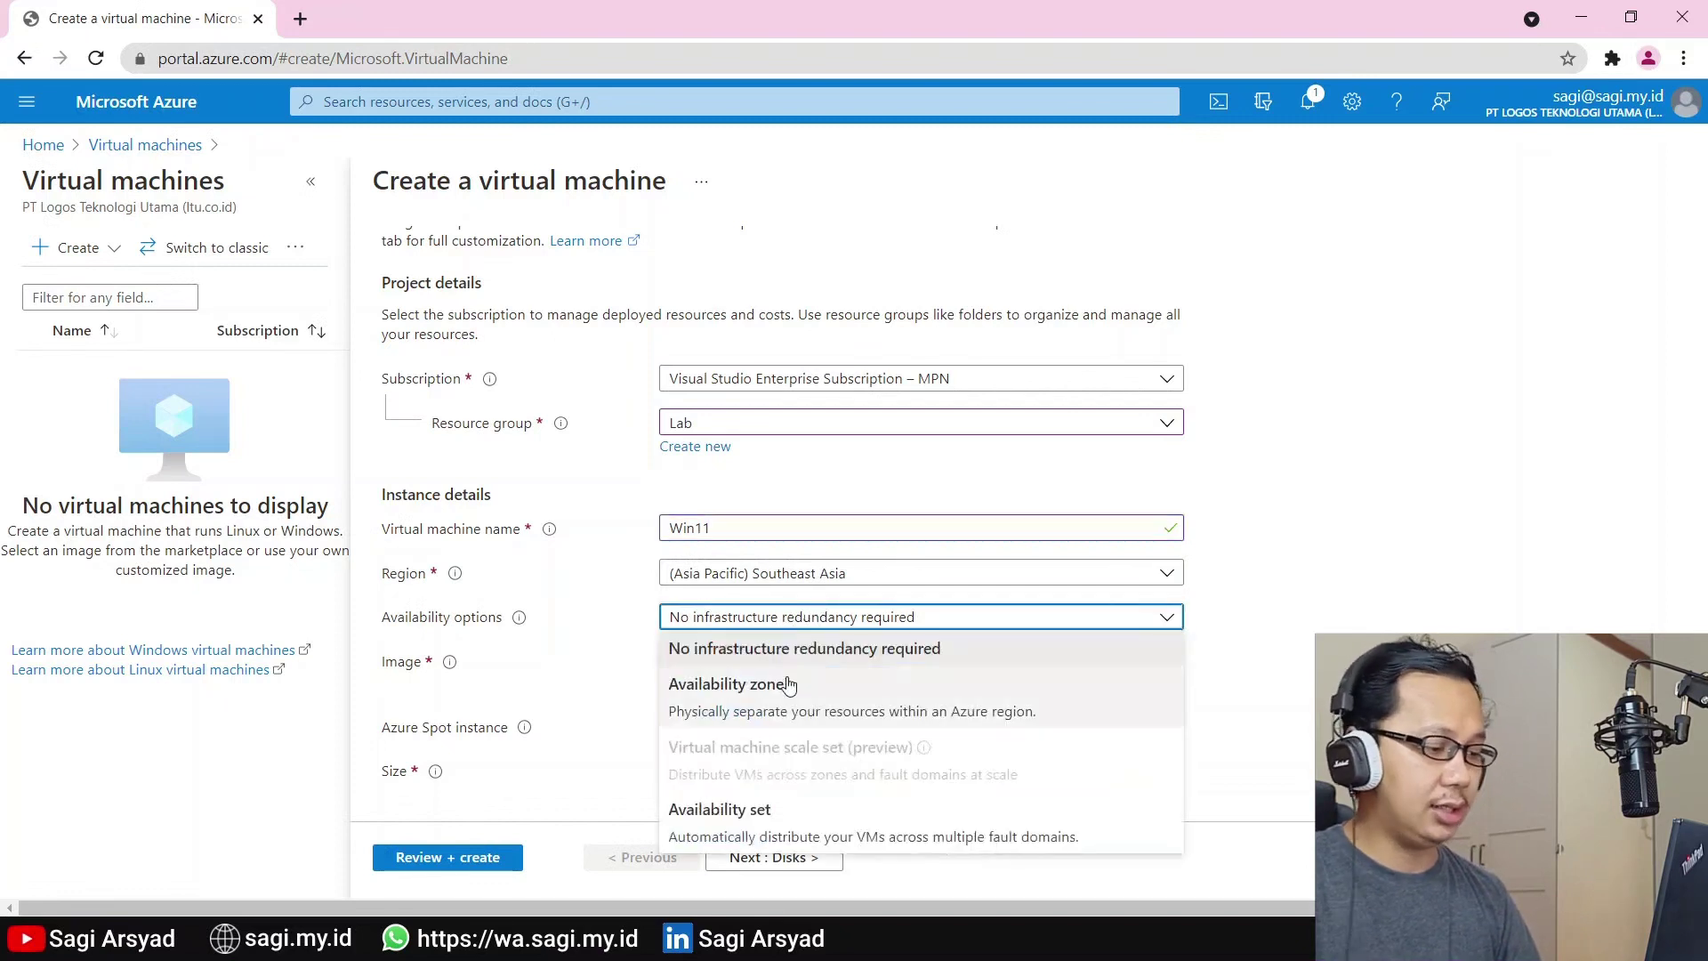
pyautogui.click(894, 649)
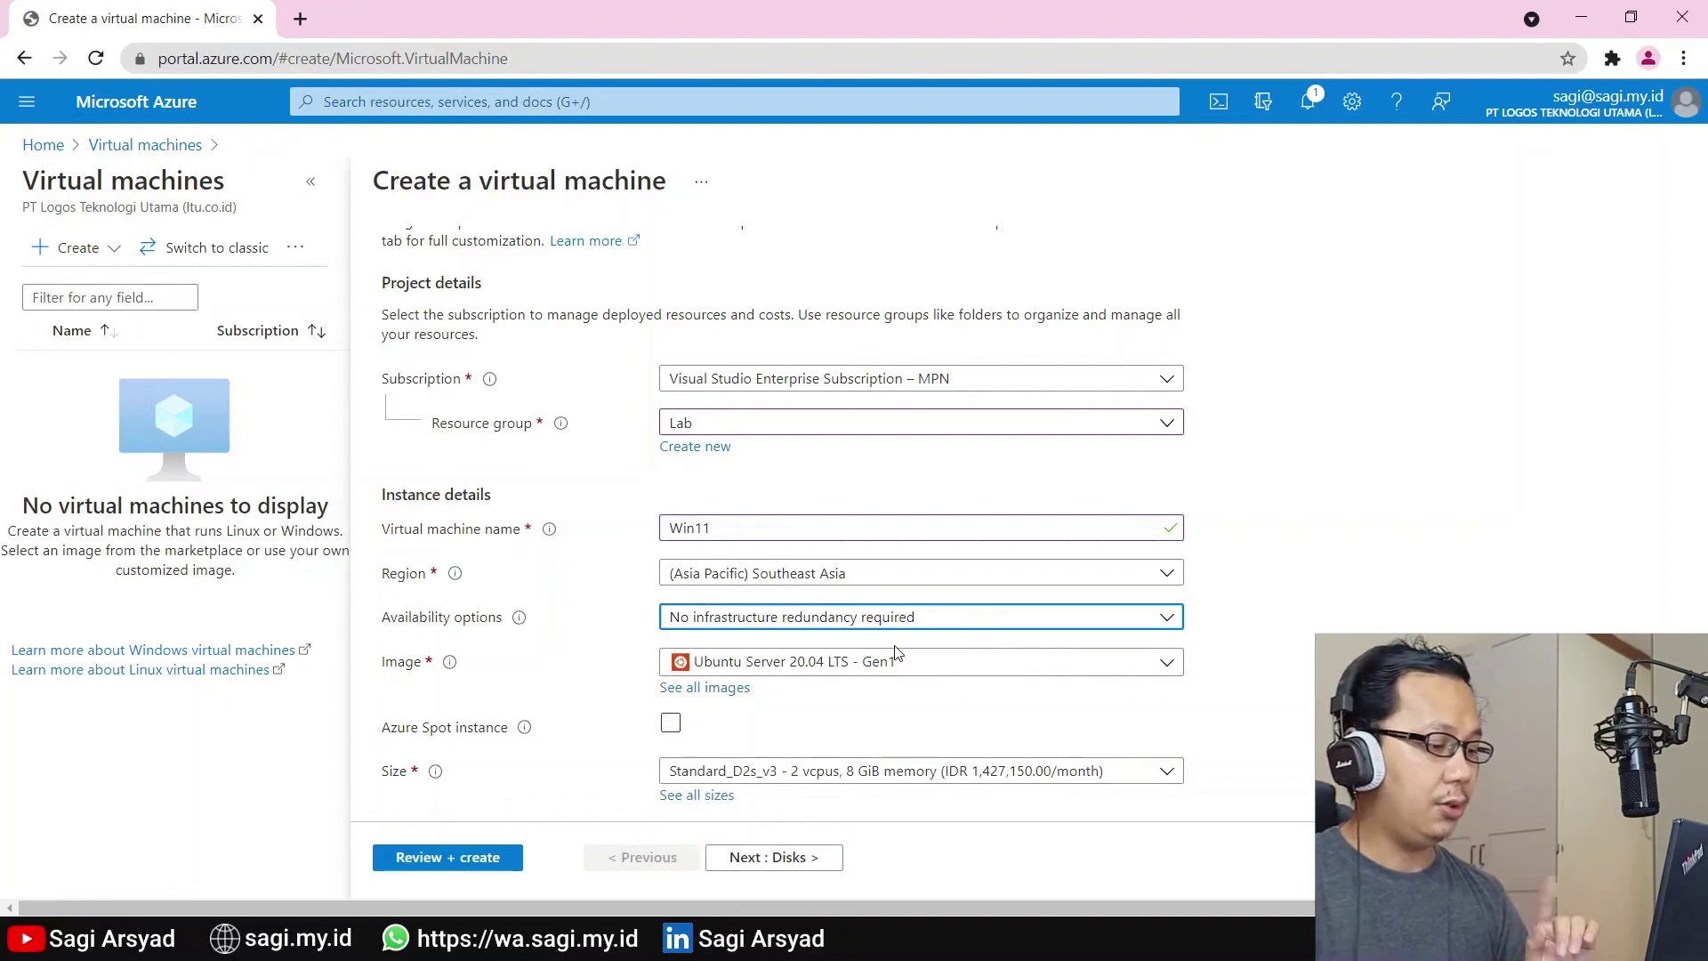
pyautogui.click(728, 693)
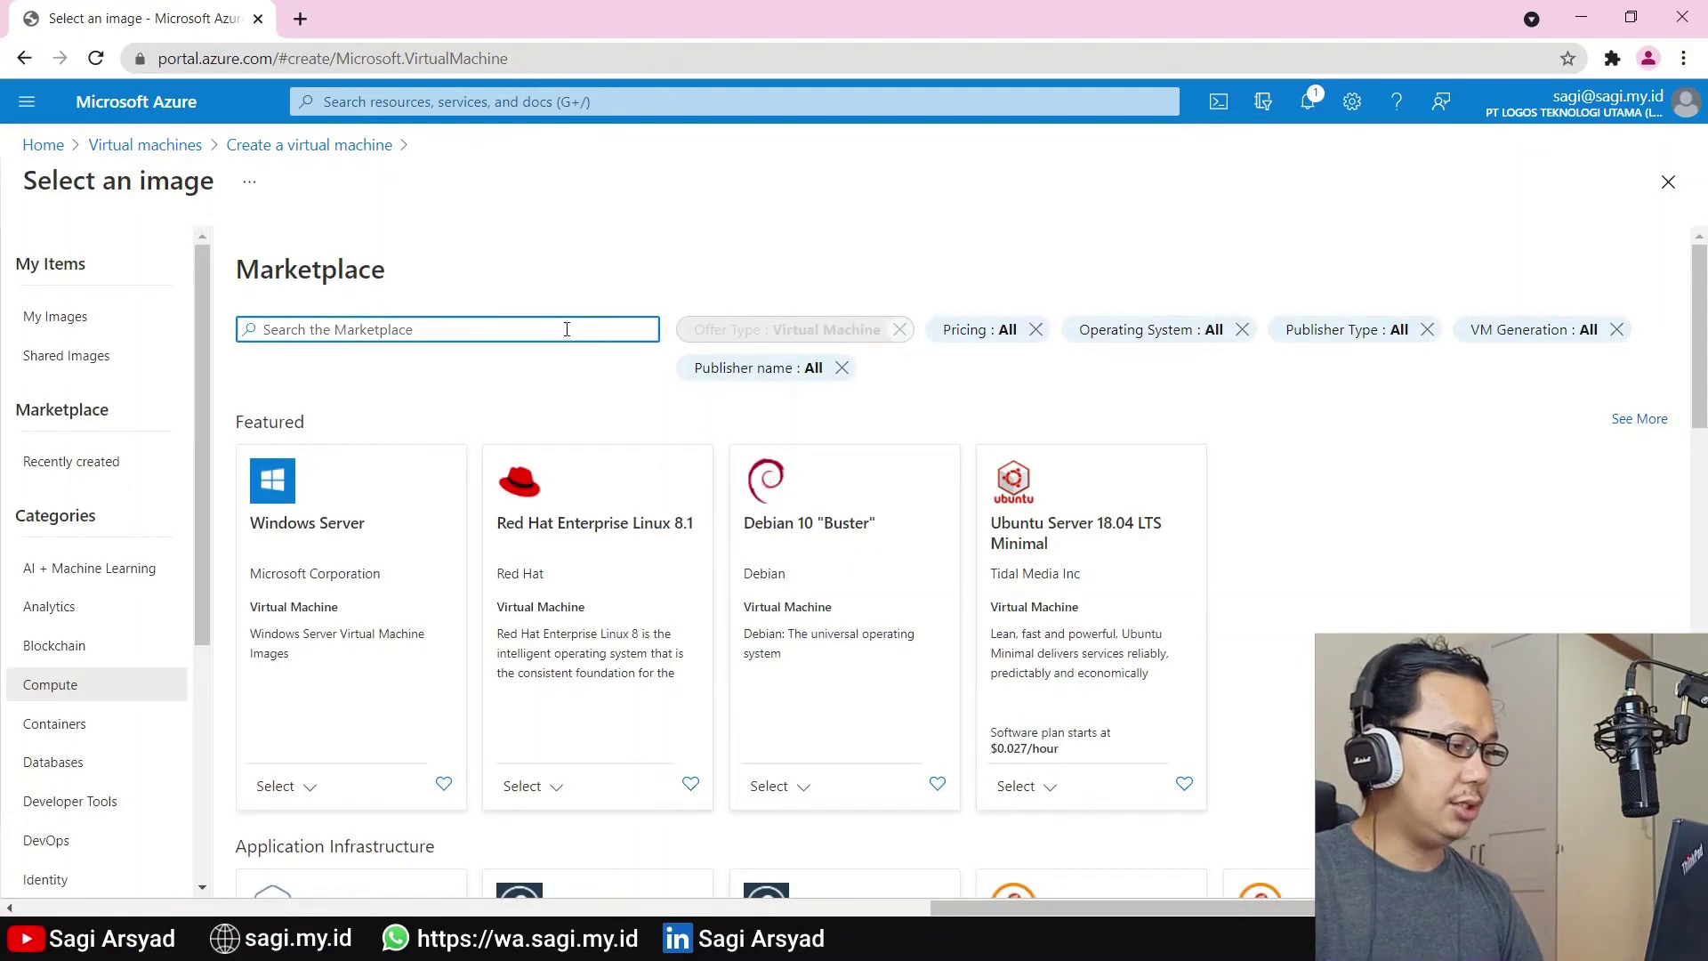
# Search the Marketplace for 'Window' and pick the Windows 11 Enterprise (Preview) - Gen2 plan
pyautogui.write('Windows 11')
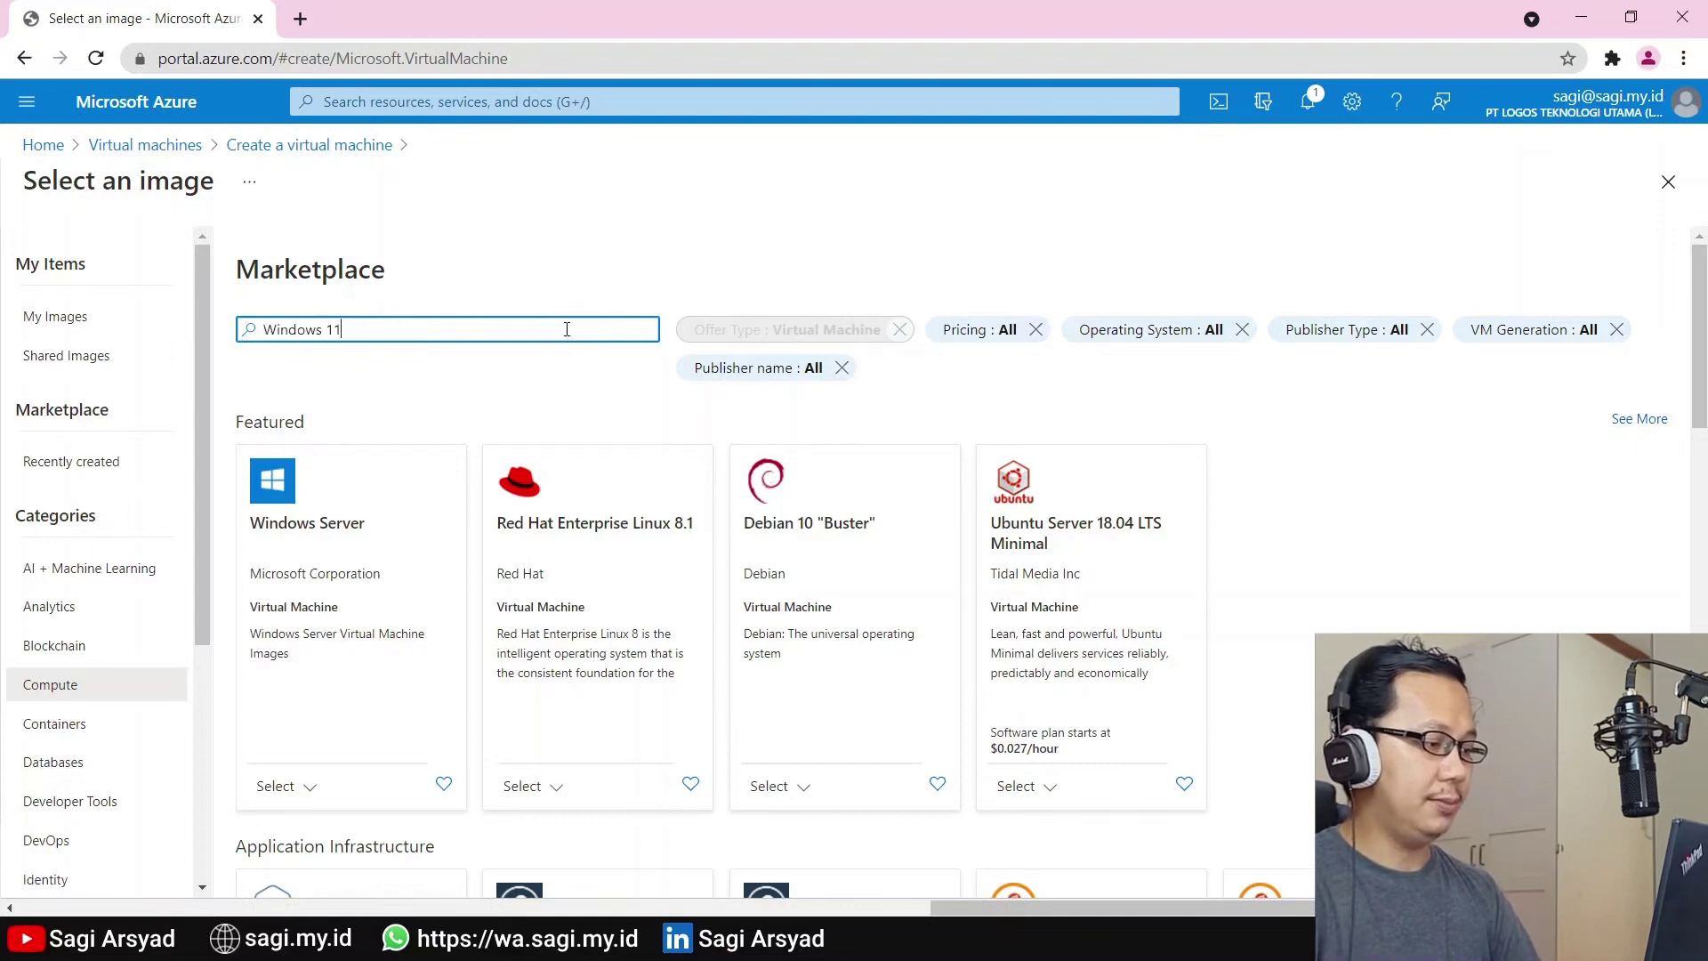
pyautogui.press('Return')
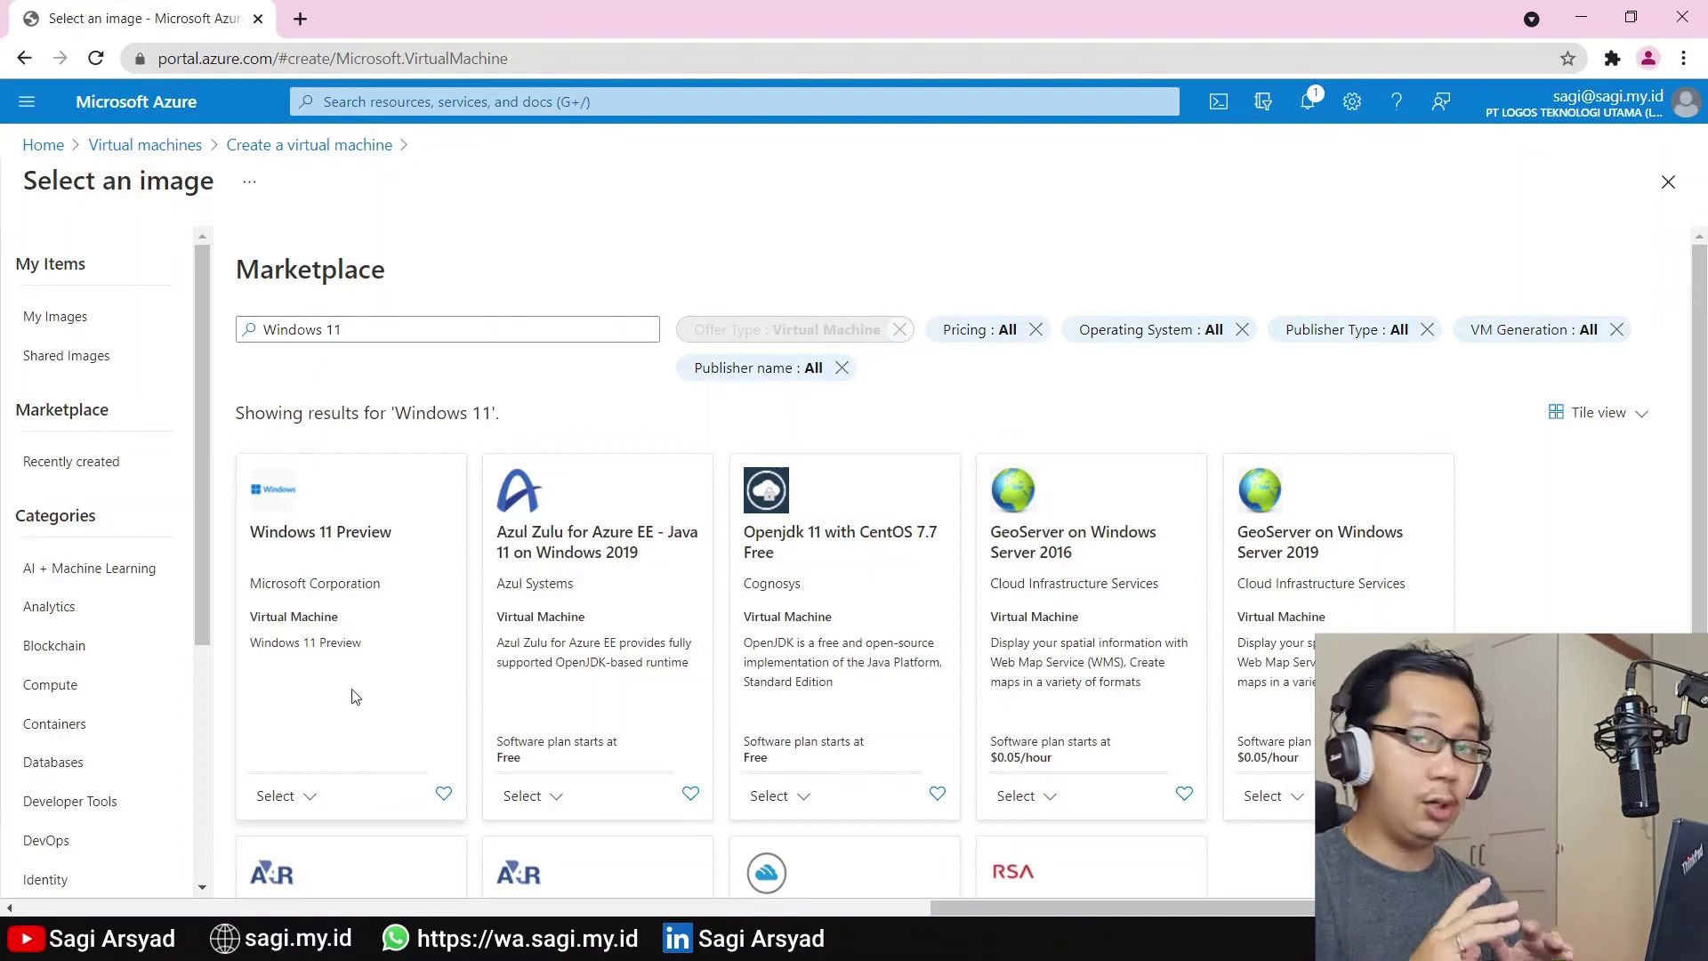
pyautogui.click(283, 794)
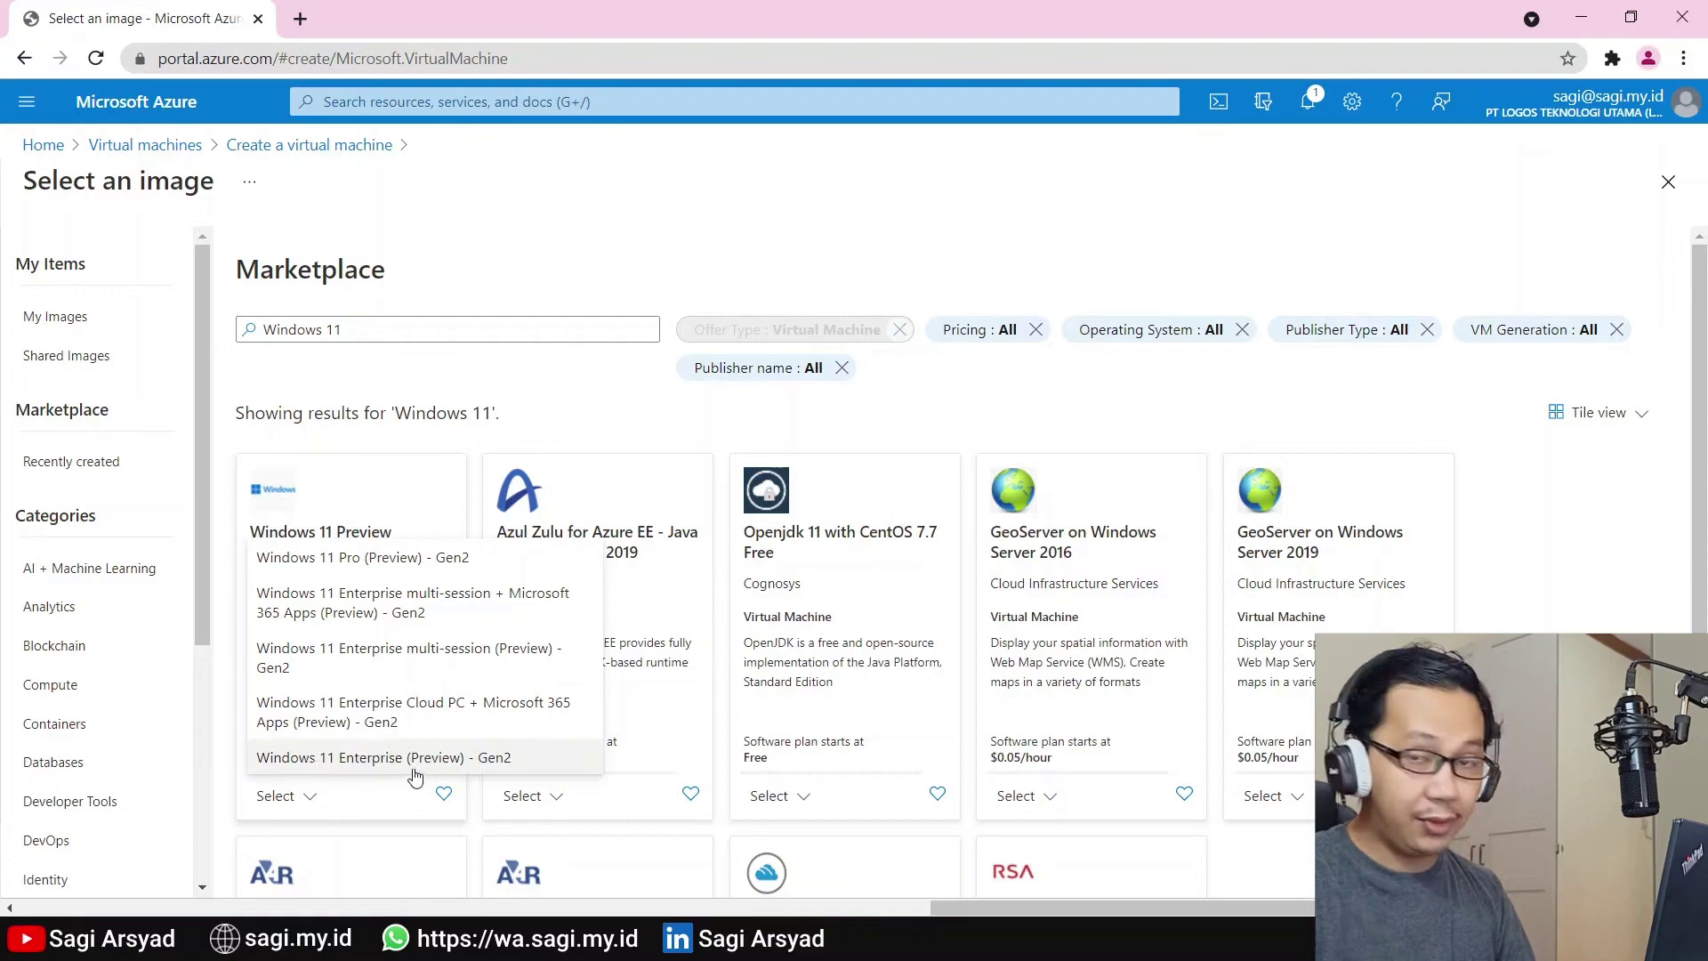
pyautogui.click(434, 765)
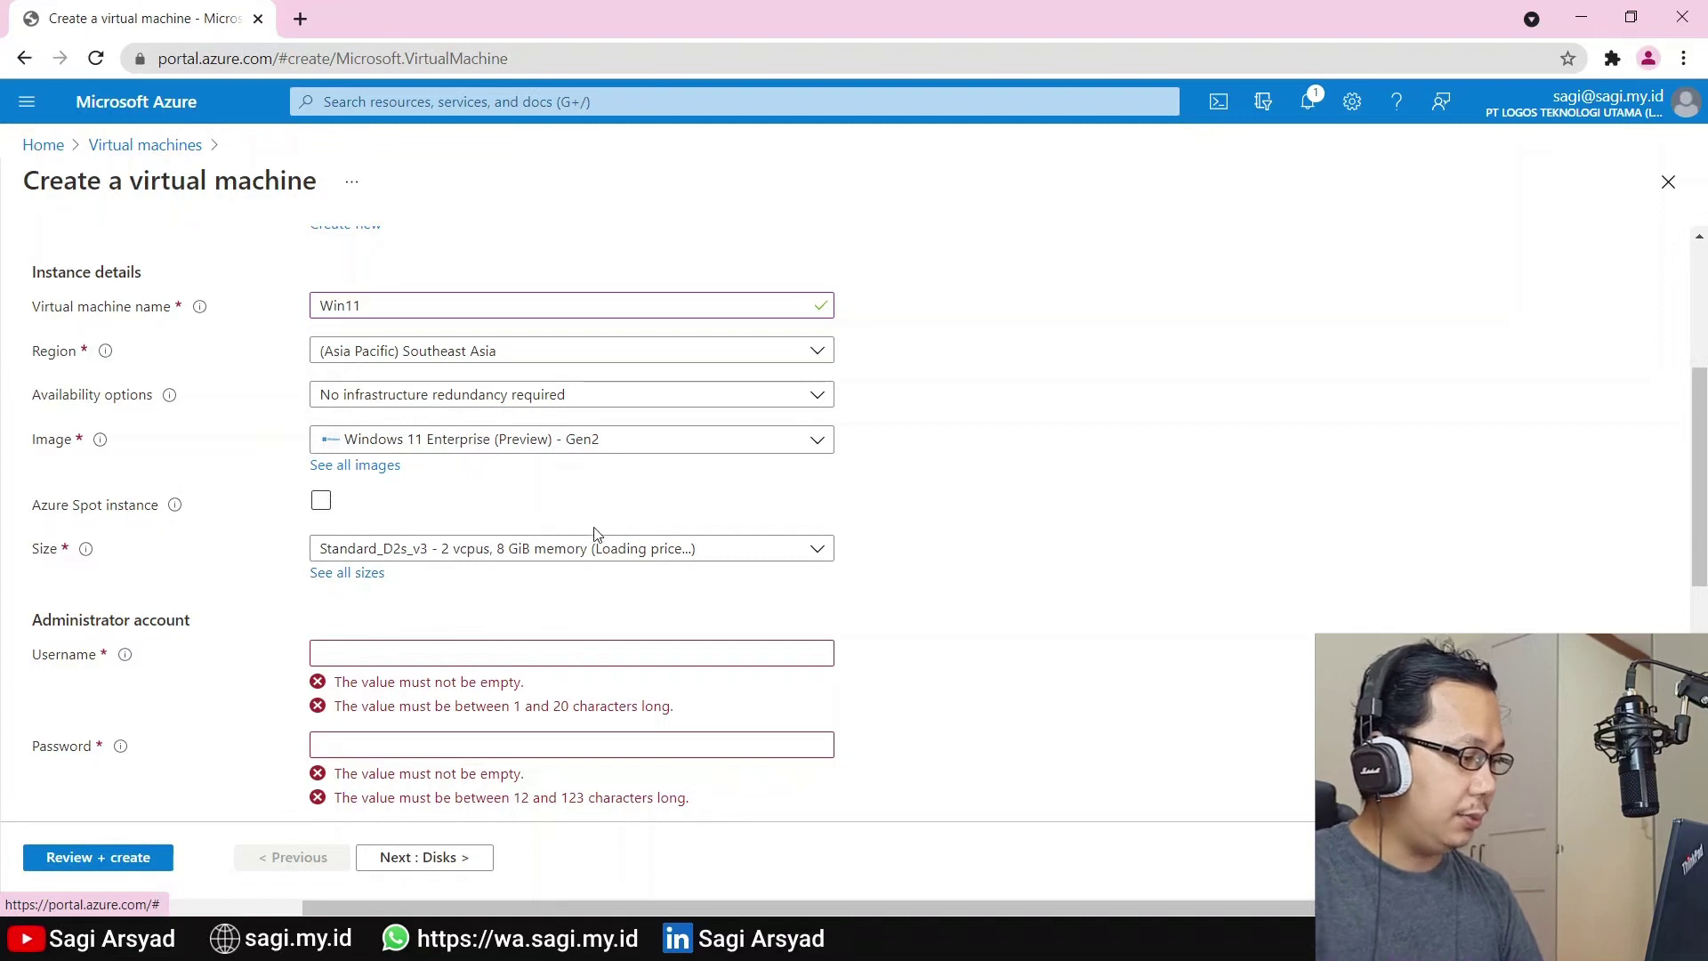
# From all sizes, pick Standard_D4s_v4 in the D-Series v4 group and apply it
pyautogui.click(358, 582)
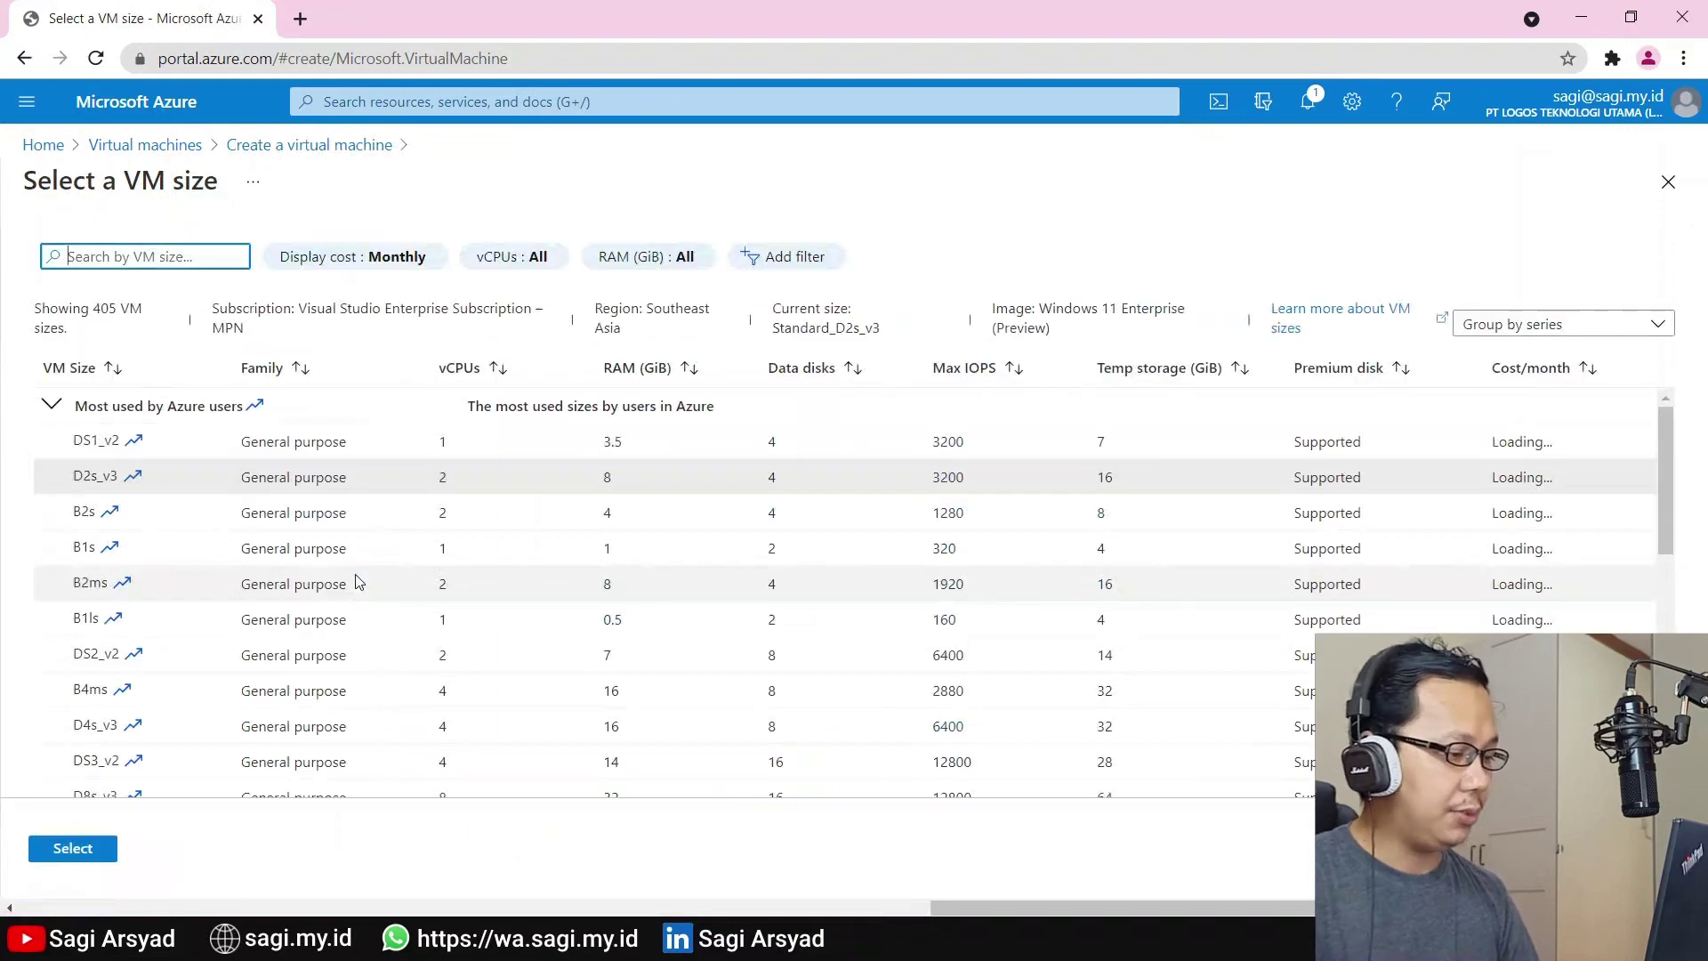
pyautogui.scroll(-4, 386, 566)
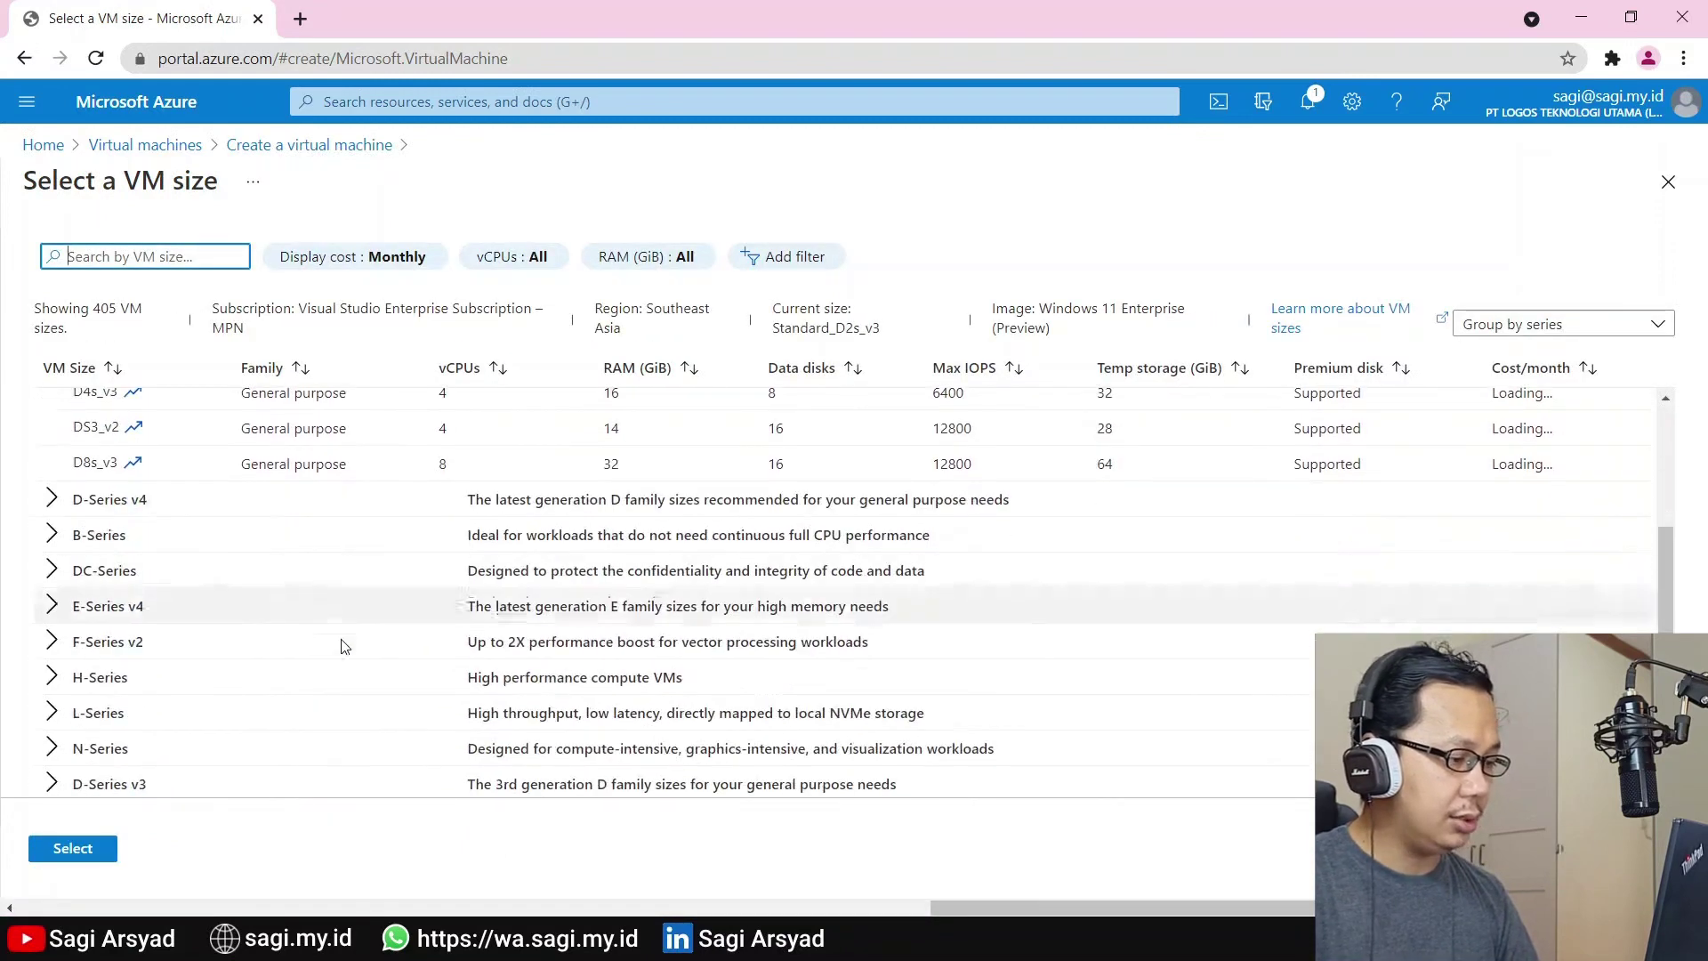
pyautogui.click(52, 501)
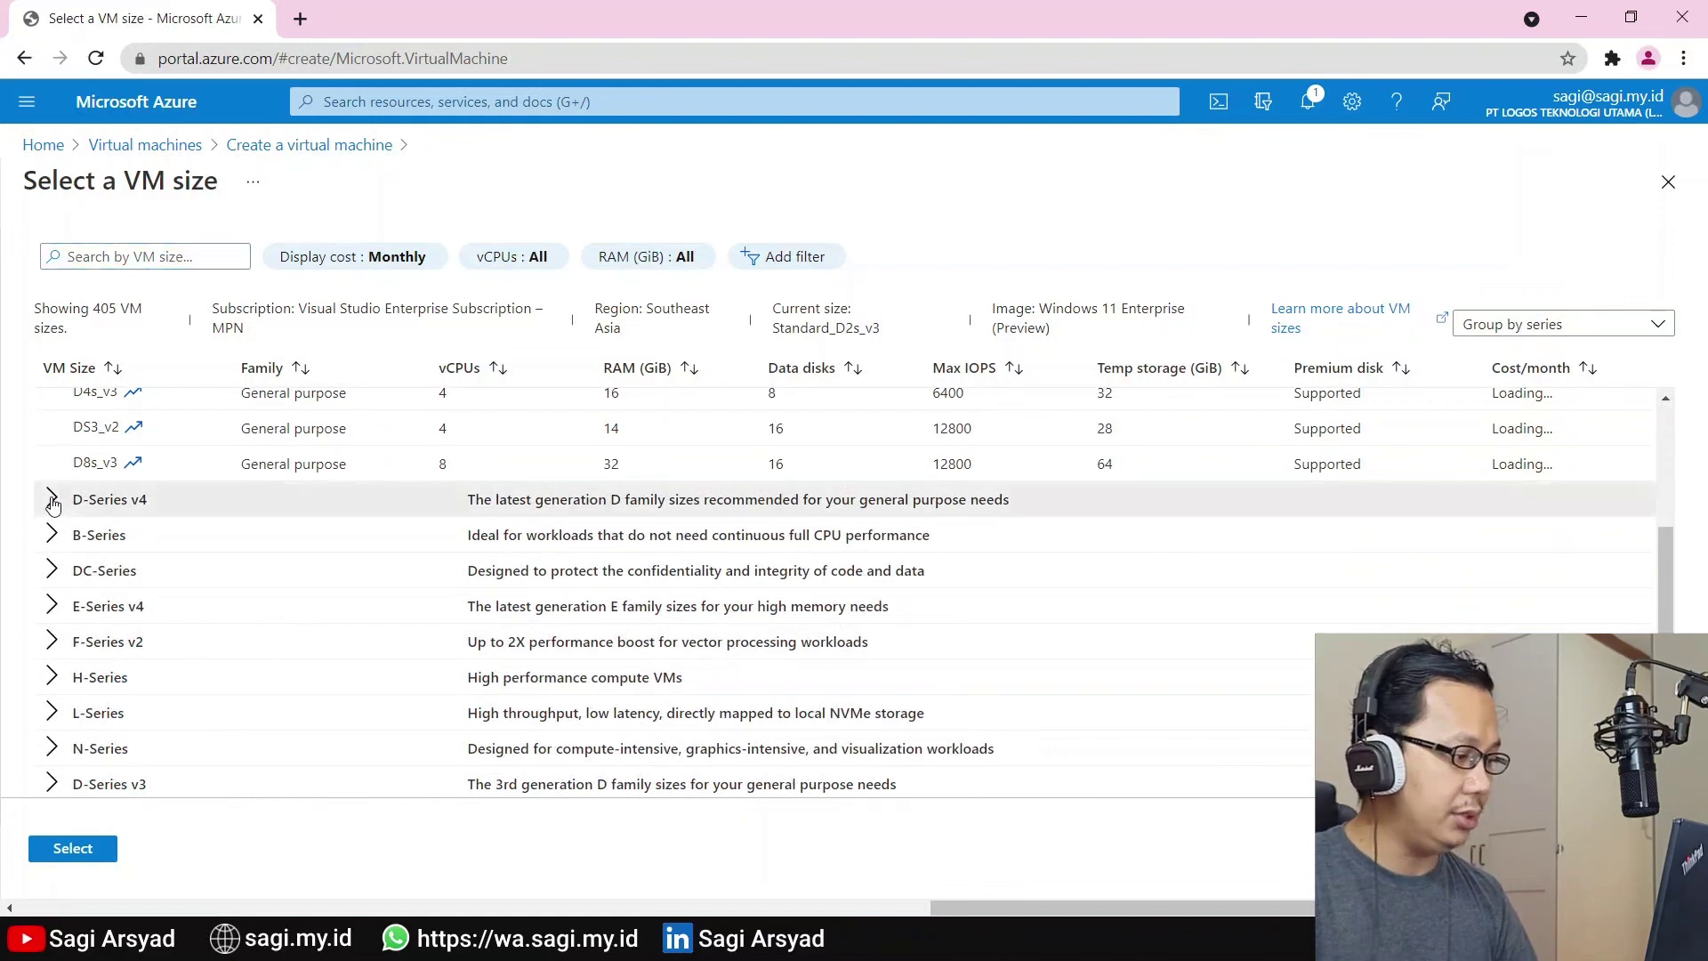
pyautogui.scroll(-3, 248, 557)
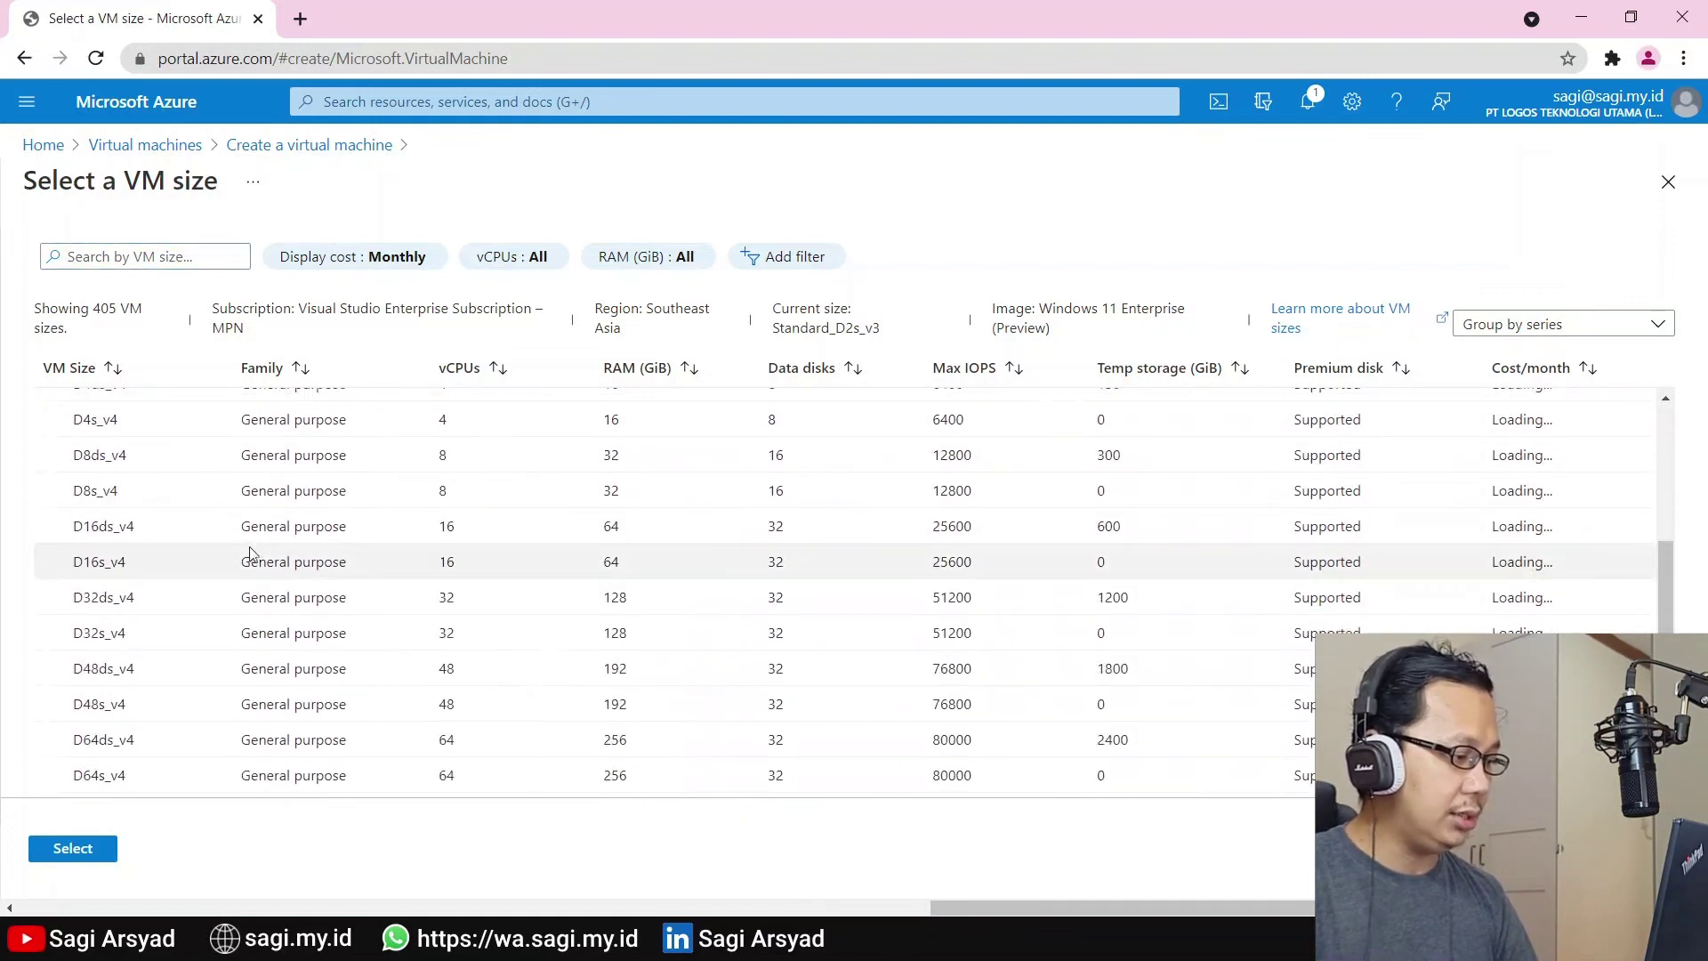
pyautogui.click(203, 431)
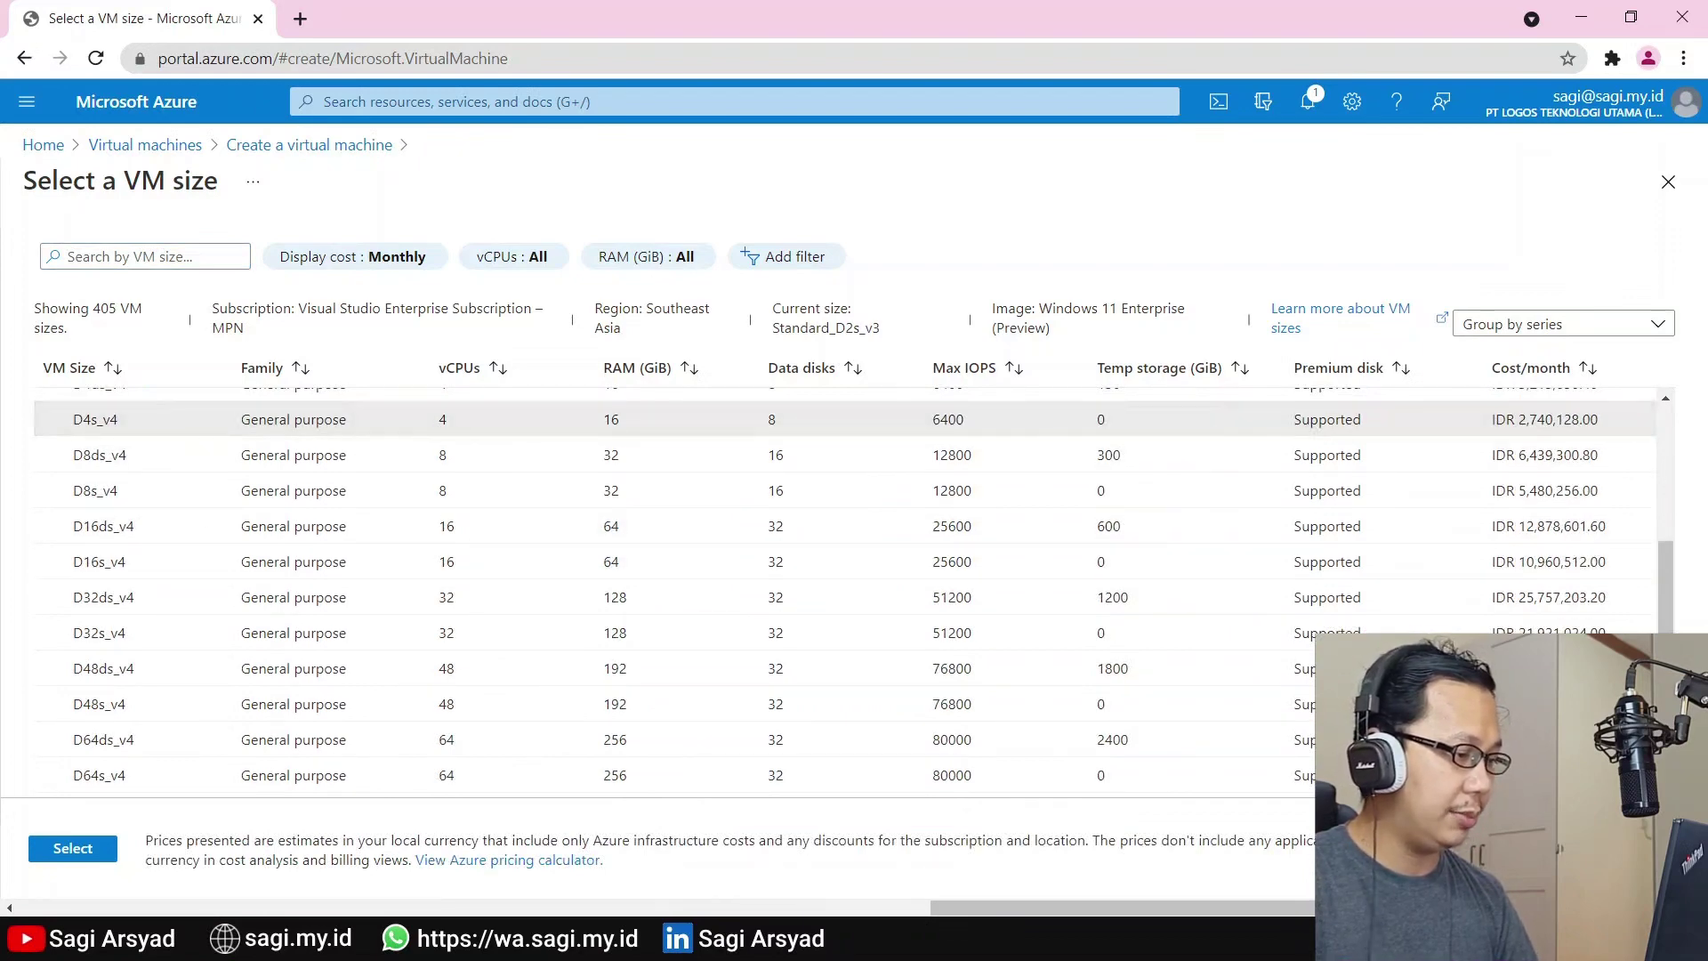
pyautogui.click(72, 848)
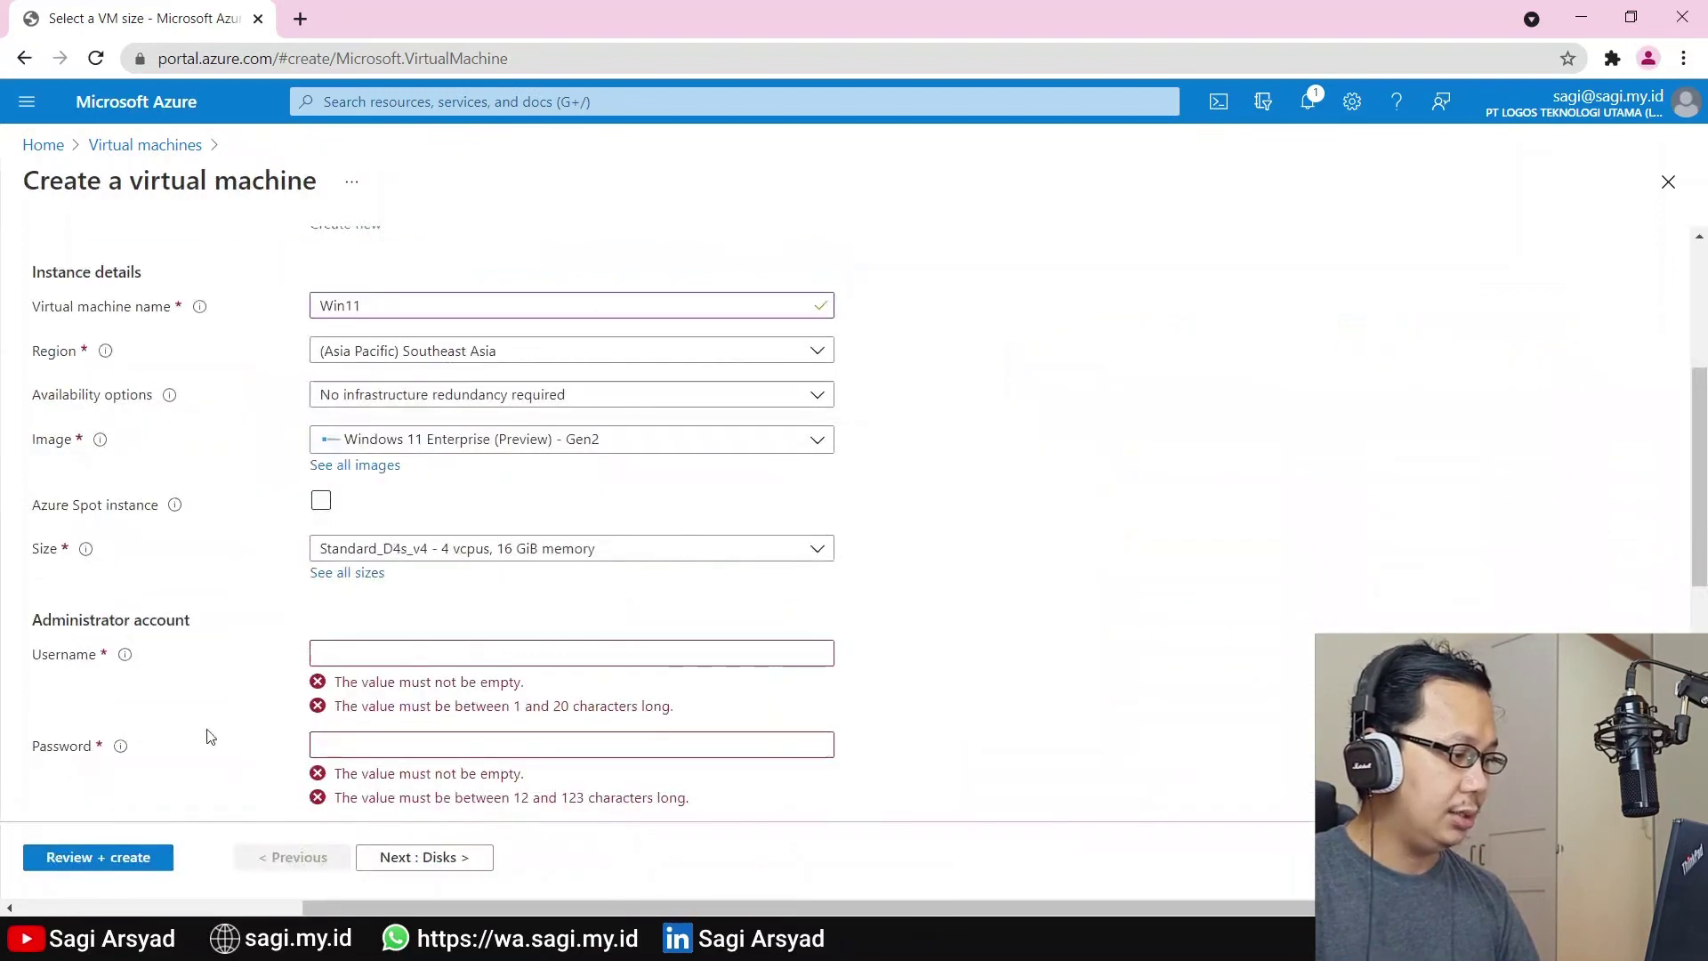
# Enter the administrator username, a password and its confirmation
pyautogui.scroll(-1, 697, 621)
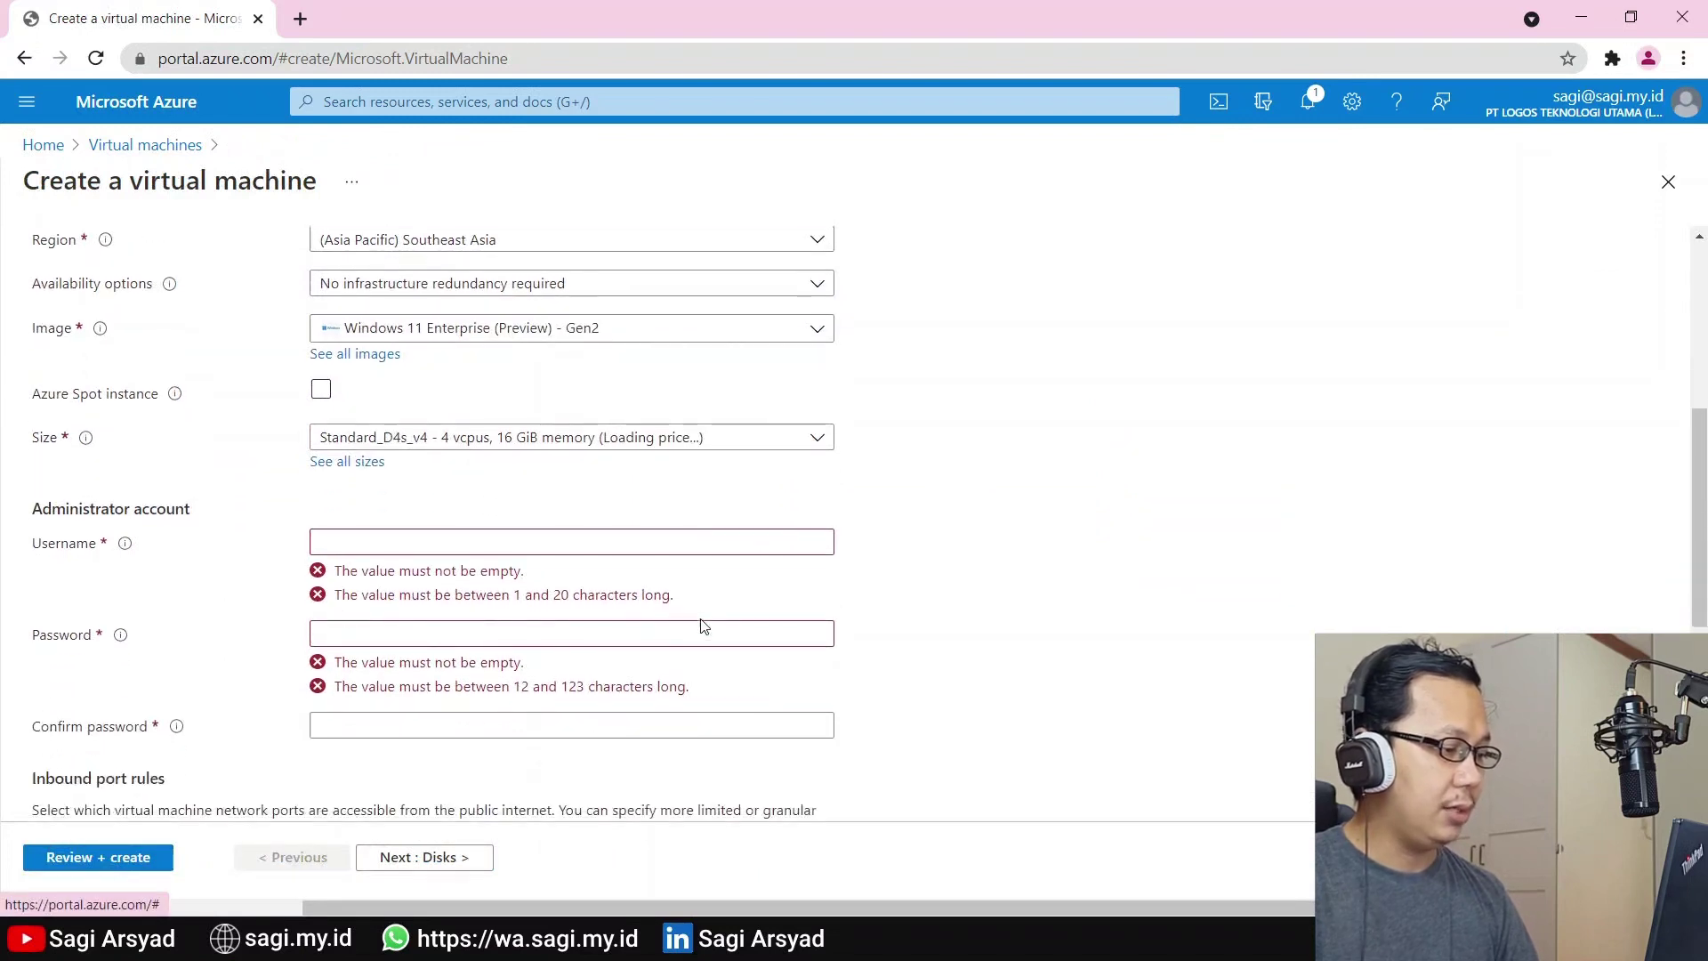
pyautogui.click(442, 546)
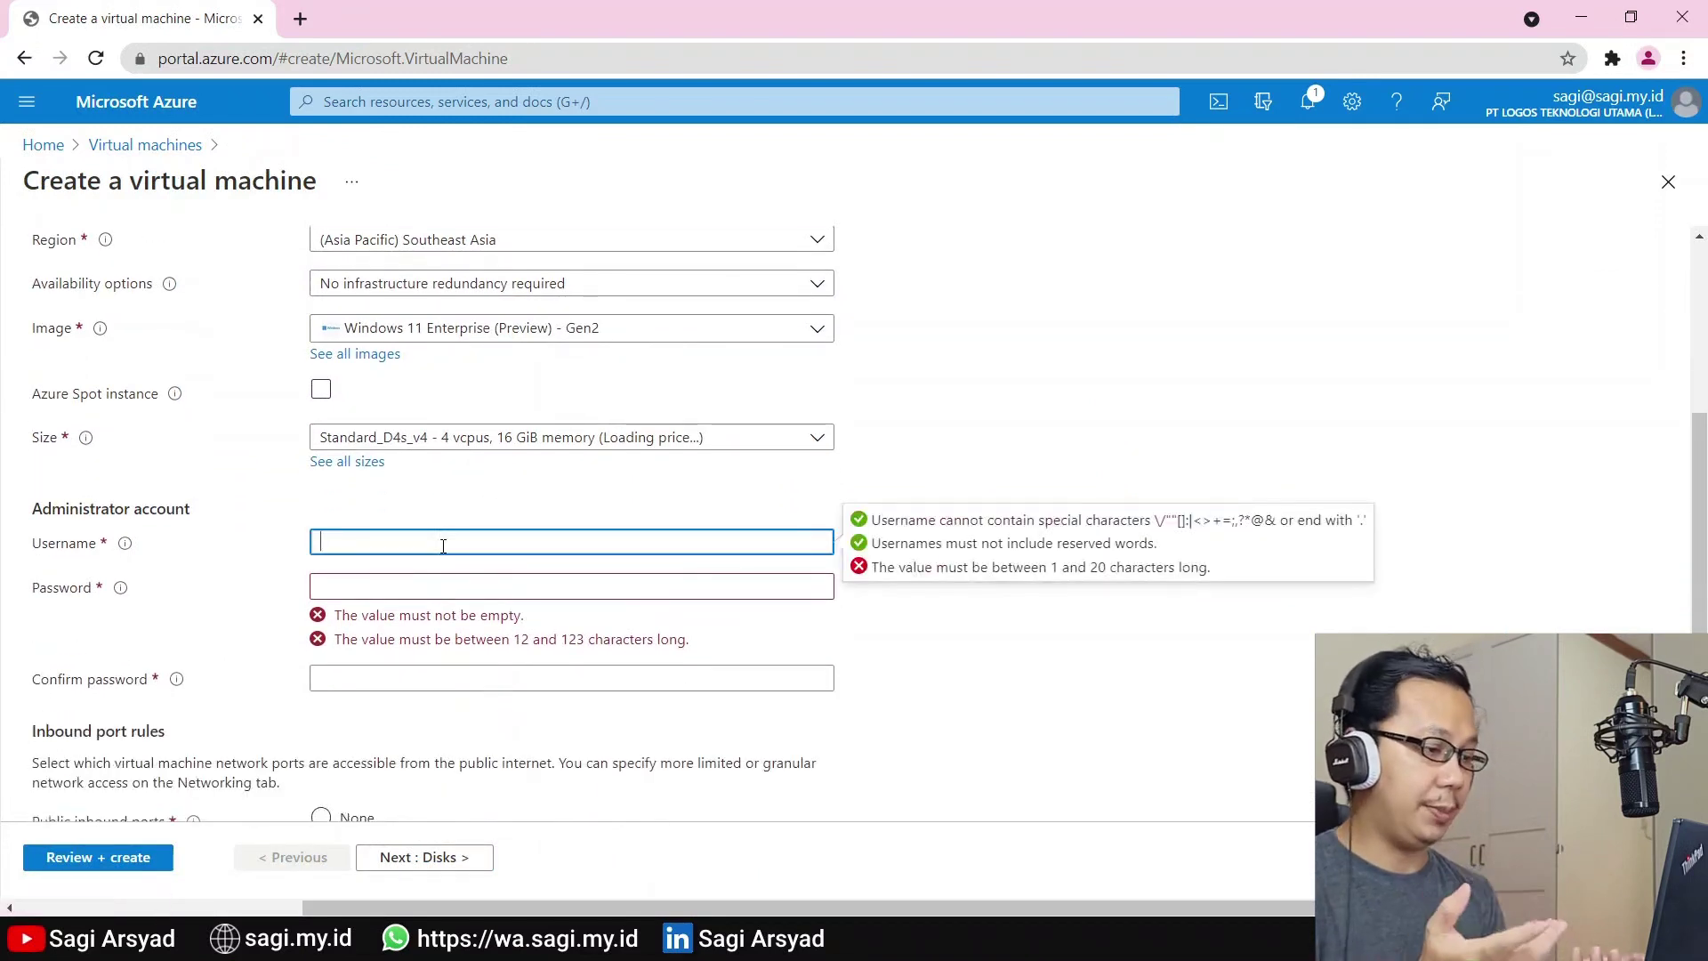
pyautogui.write('sagi')
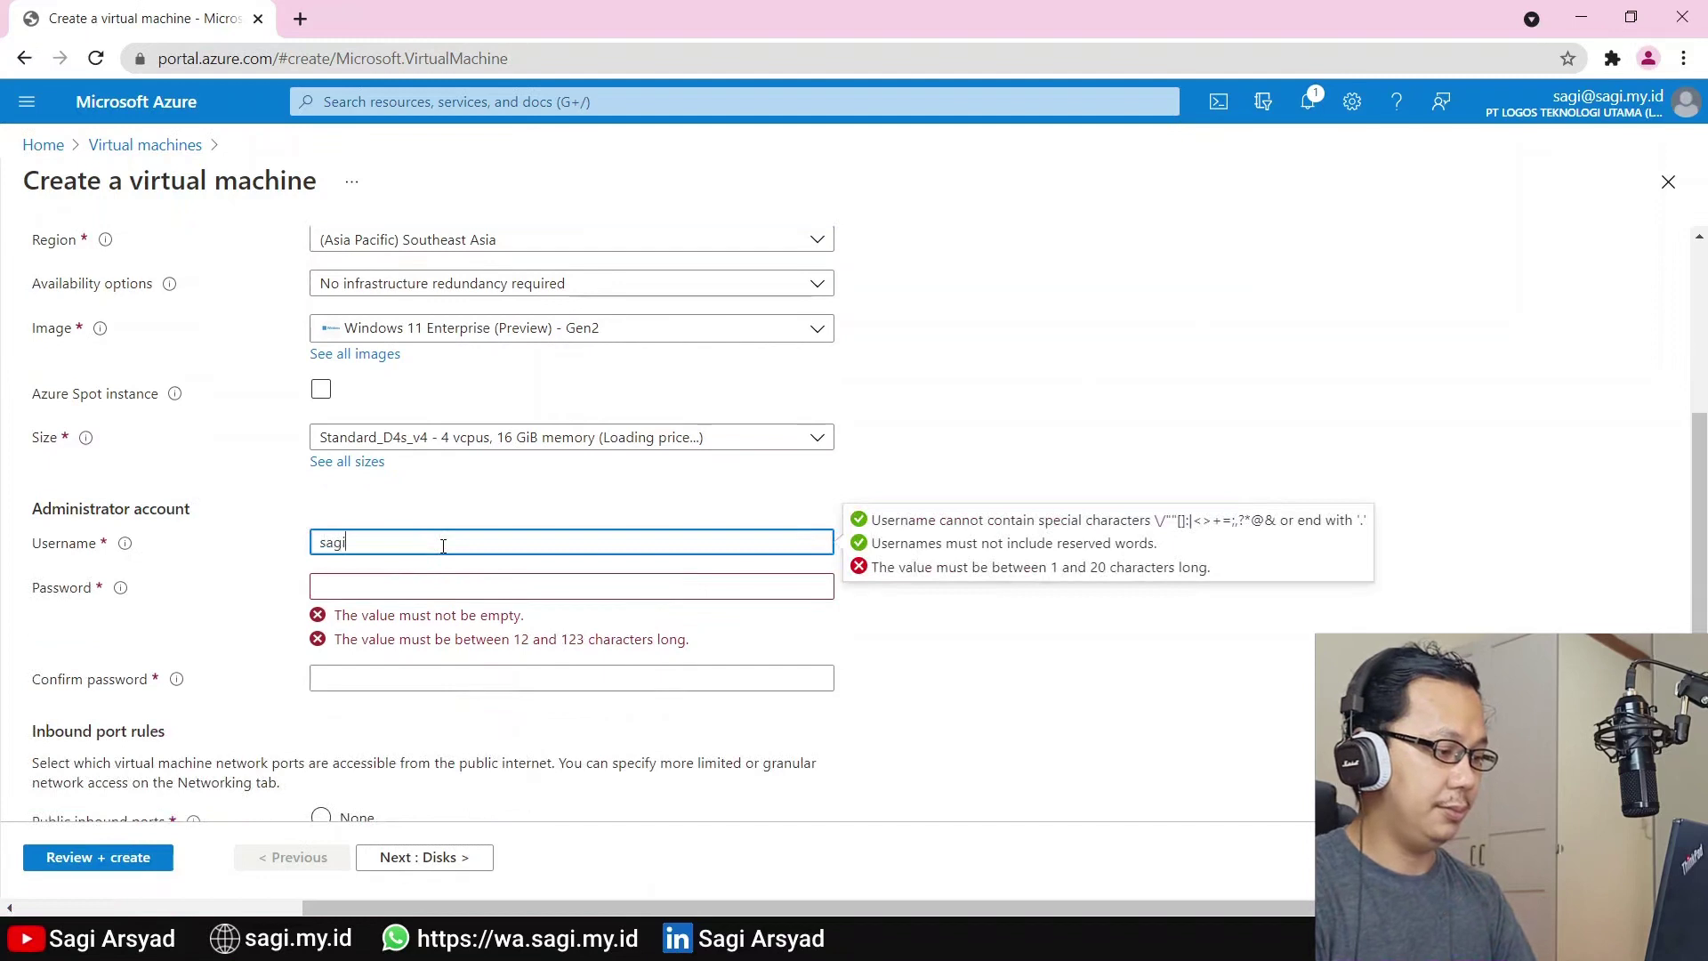
pyautogui.press('Tab')
pyautogui.write('••')
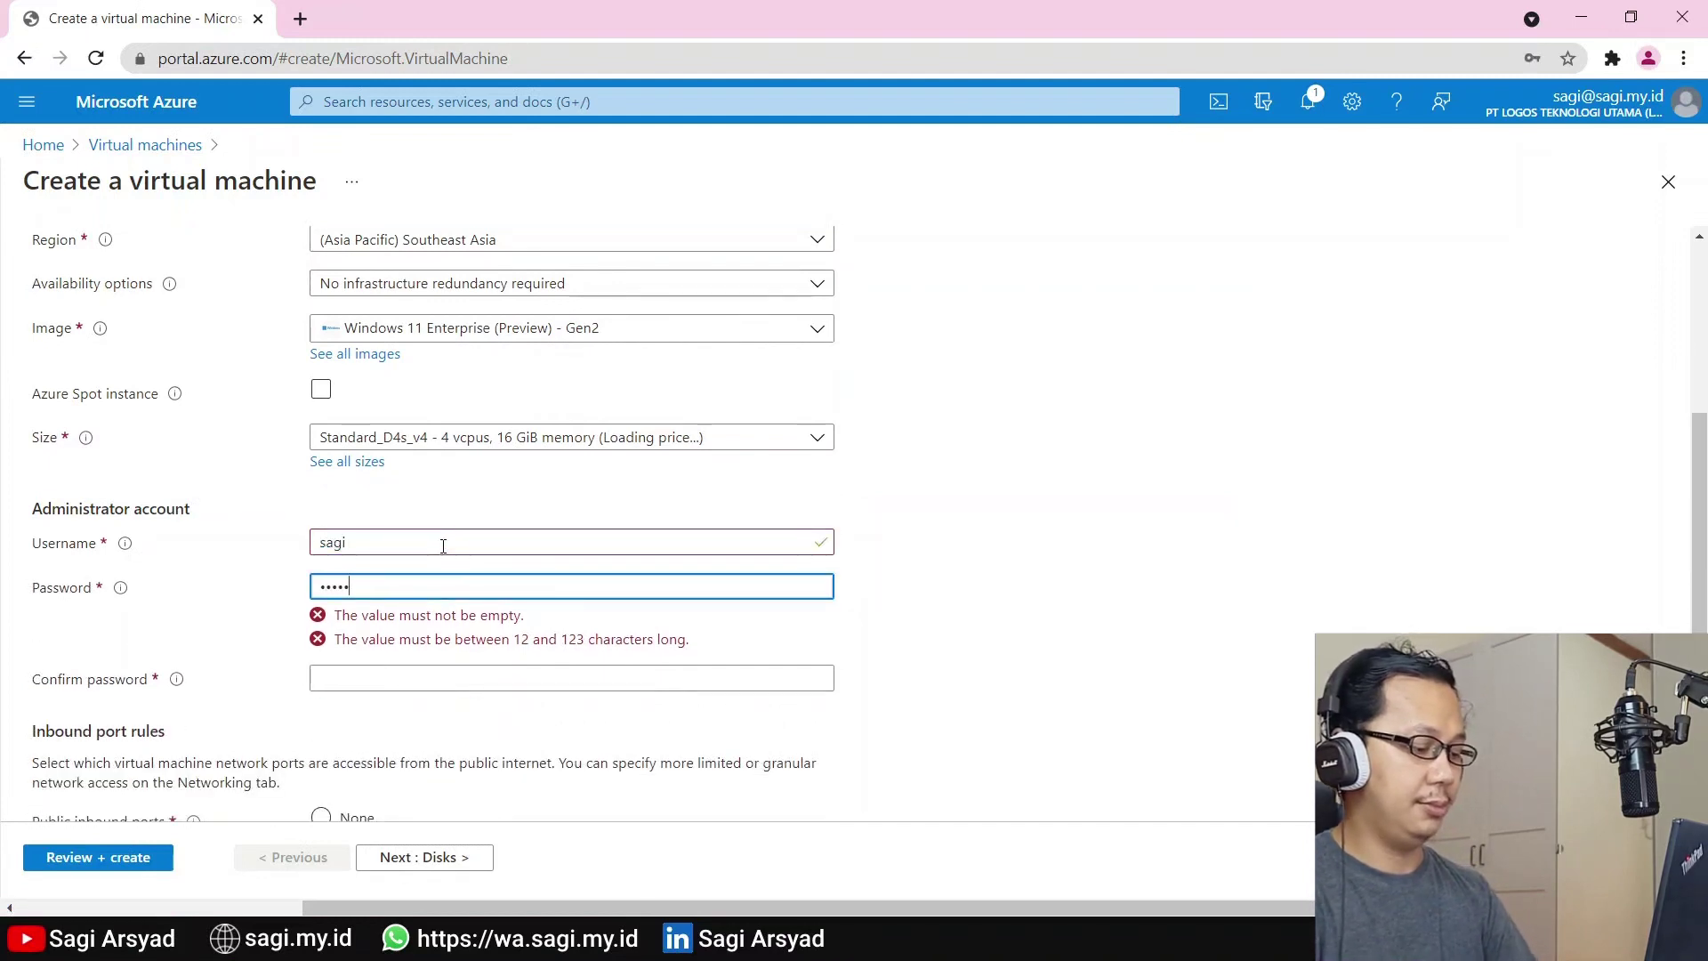
pyautogui.write('••••••••')
pyautogui.press('Tab')
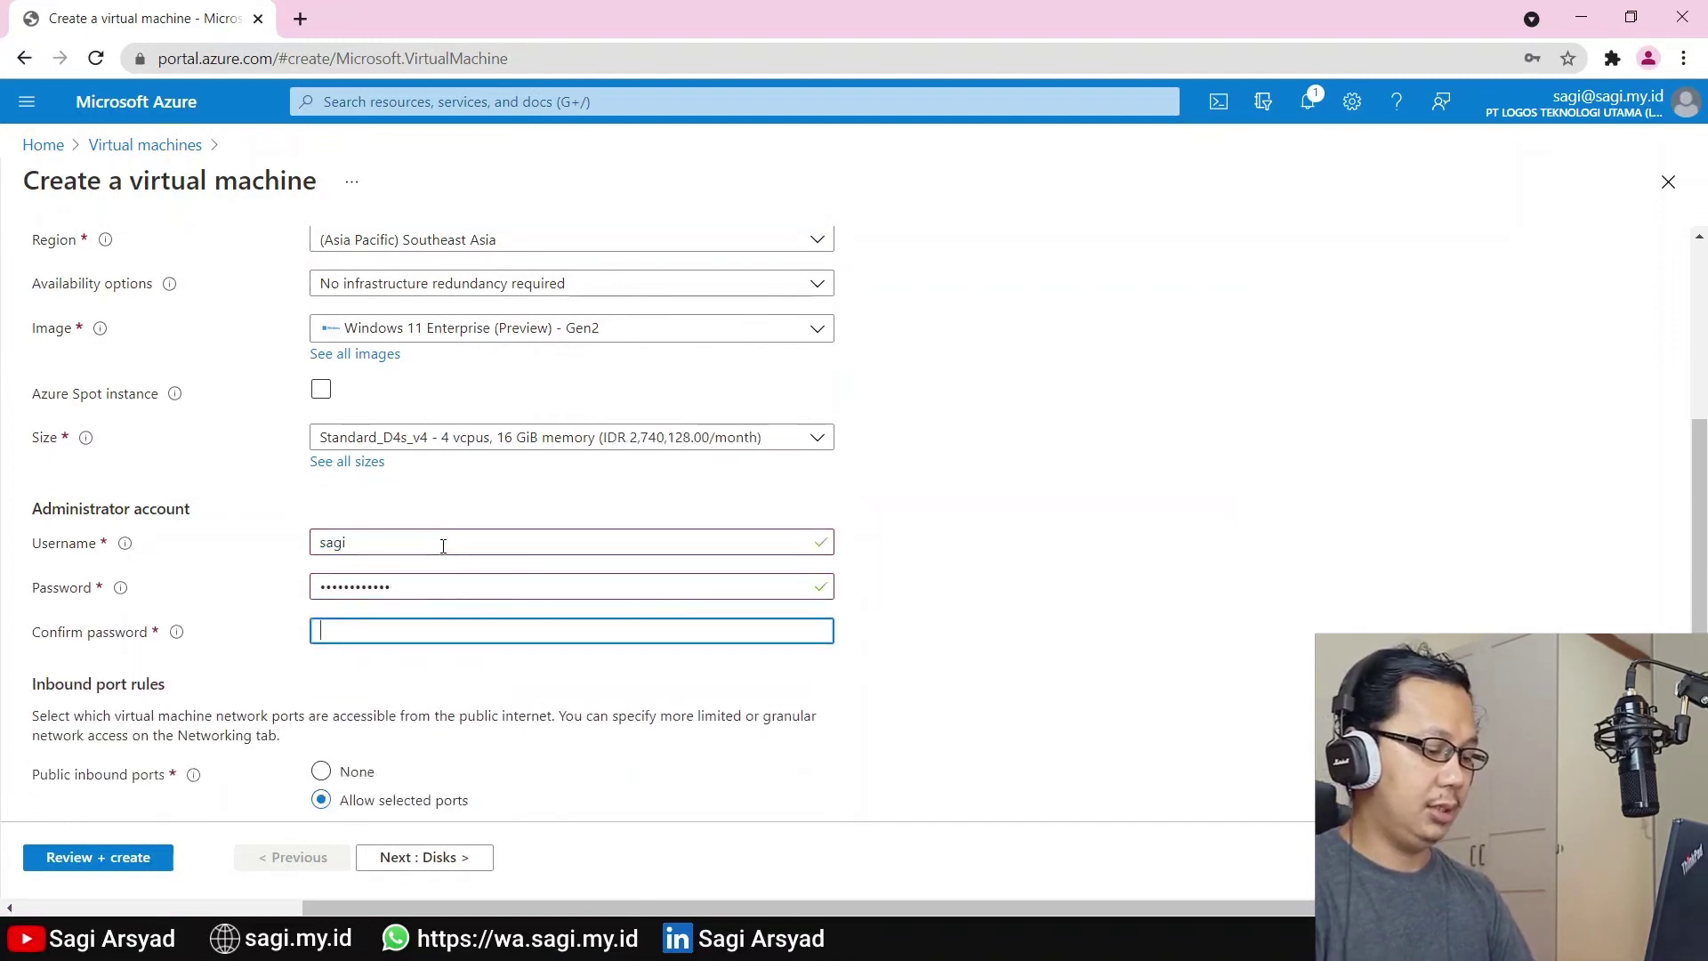
pyautogui.write('••')
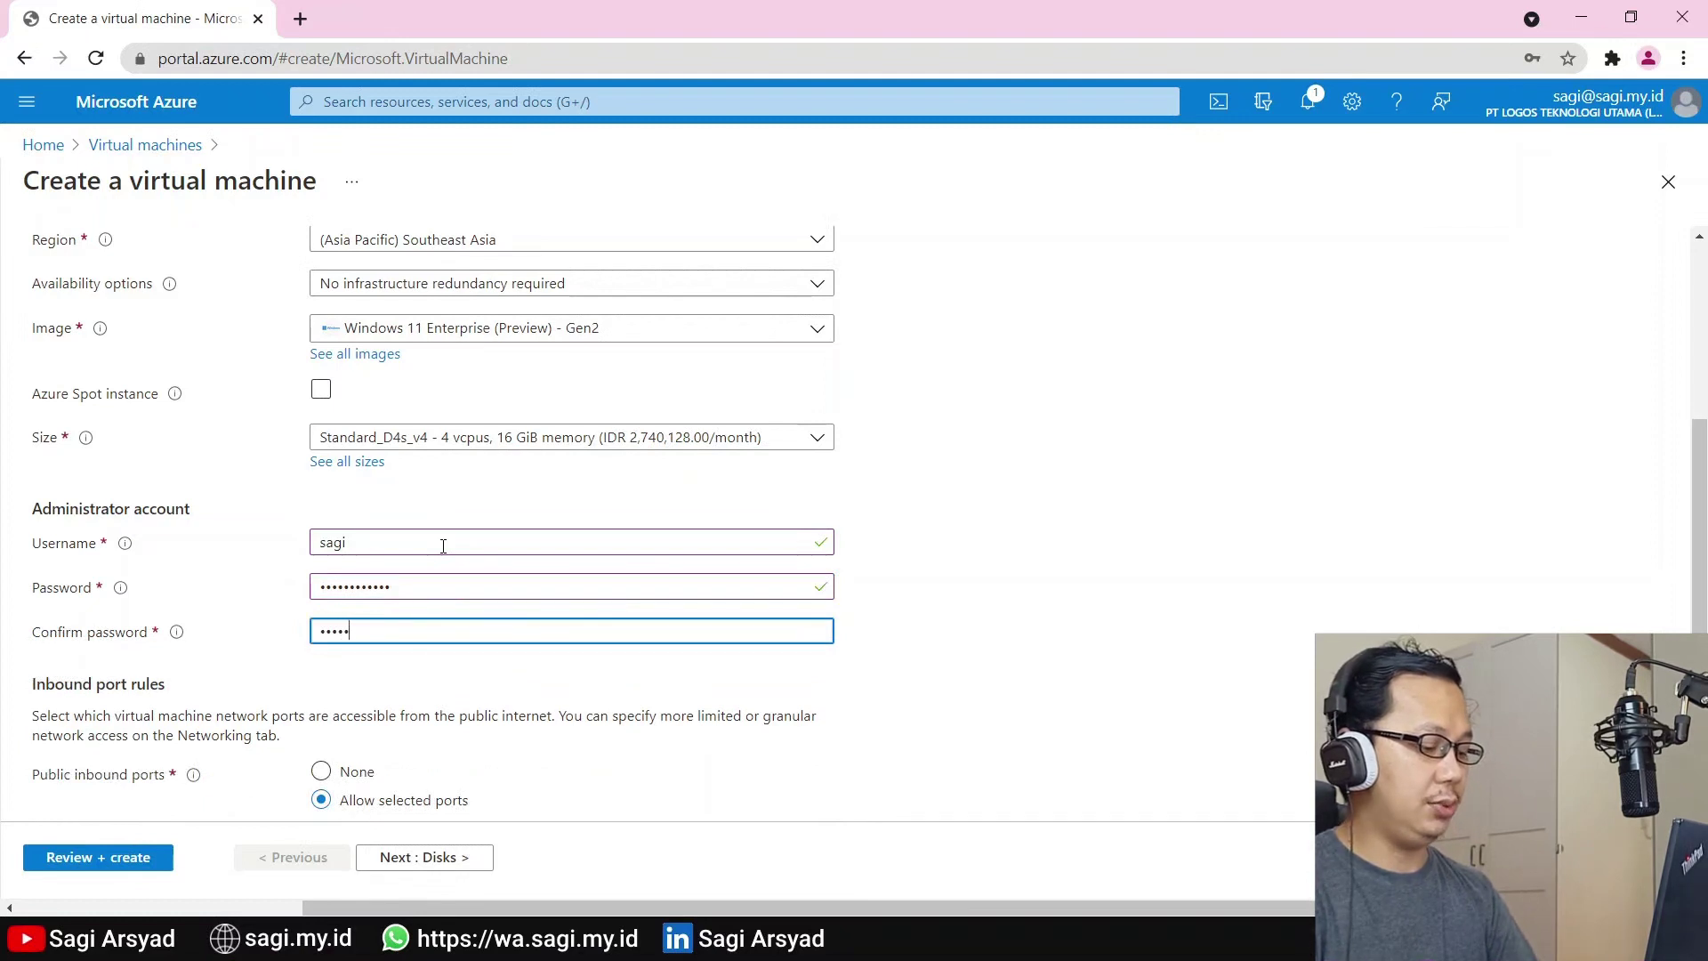
pyautogui.write('••••••••••')
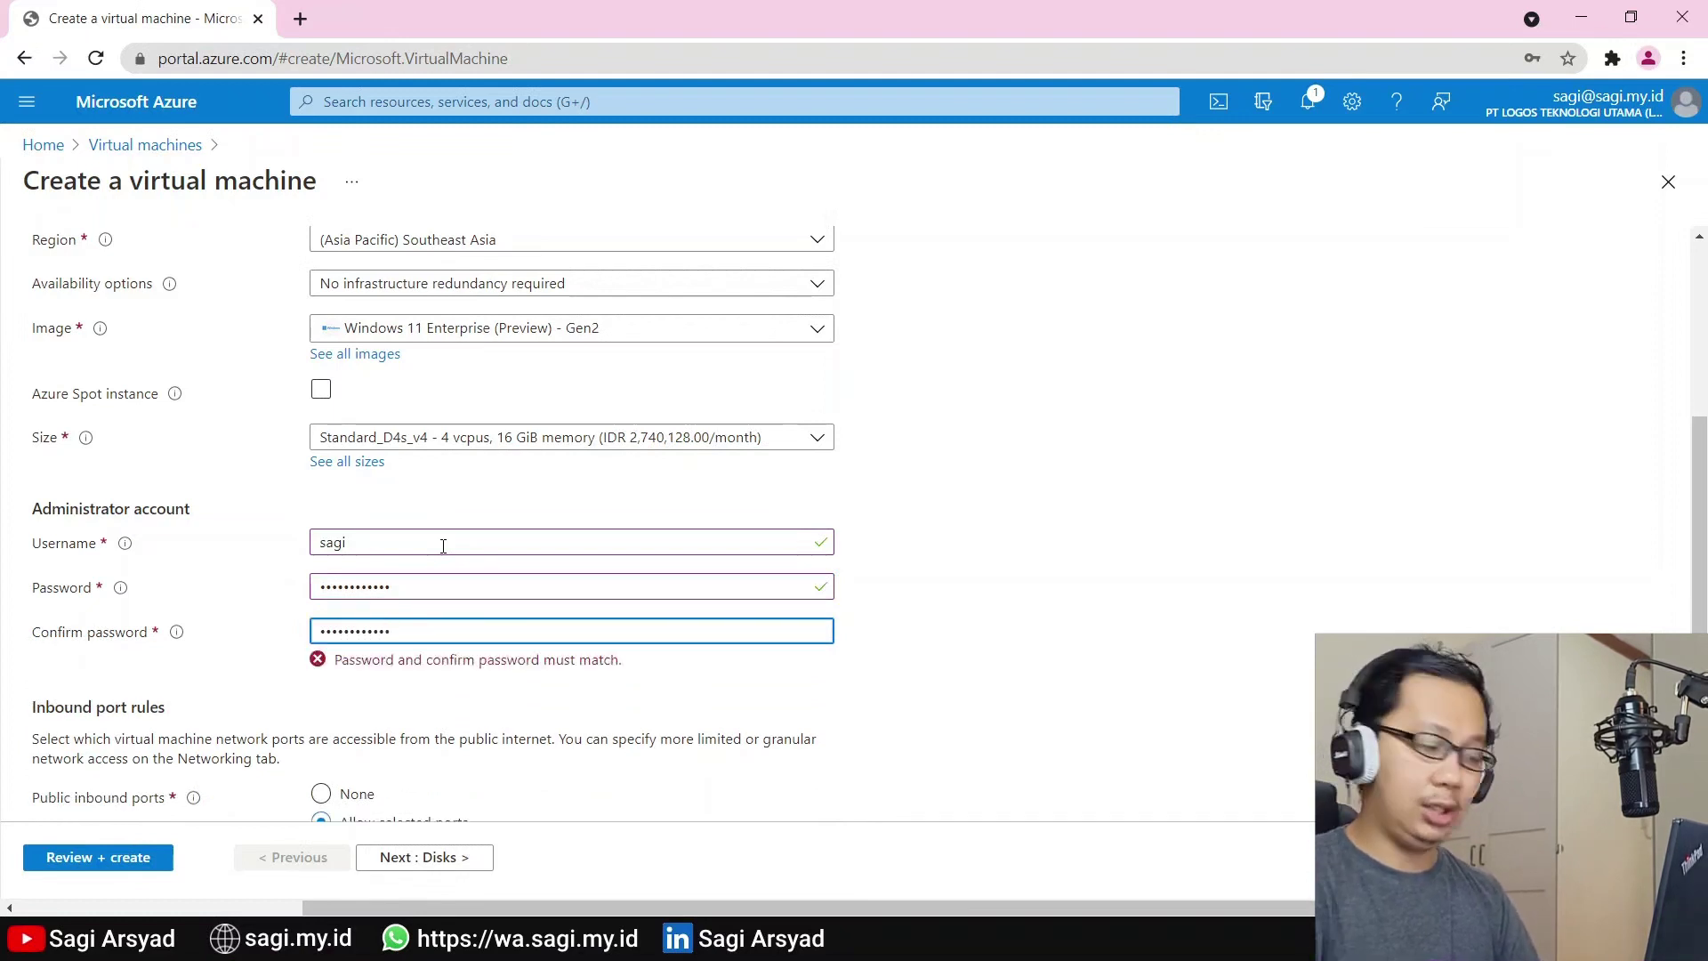
pyautogui.press('Tab')
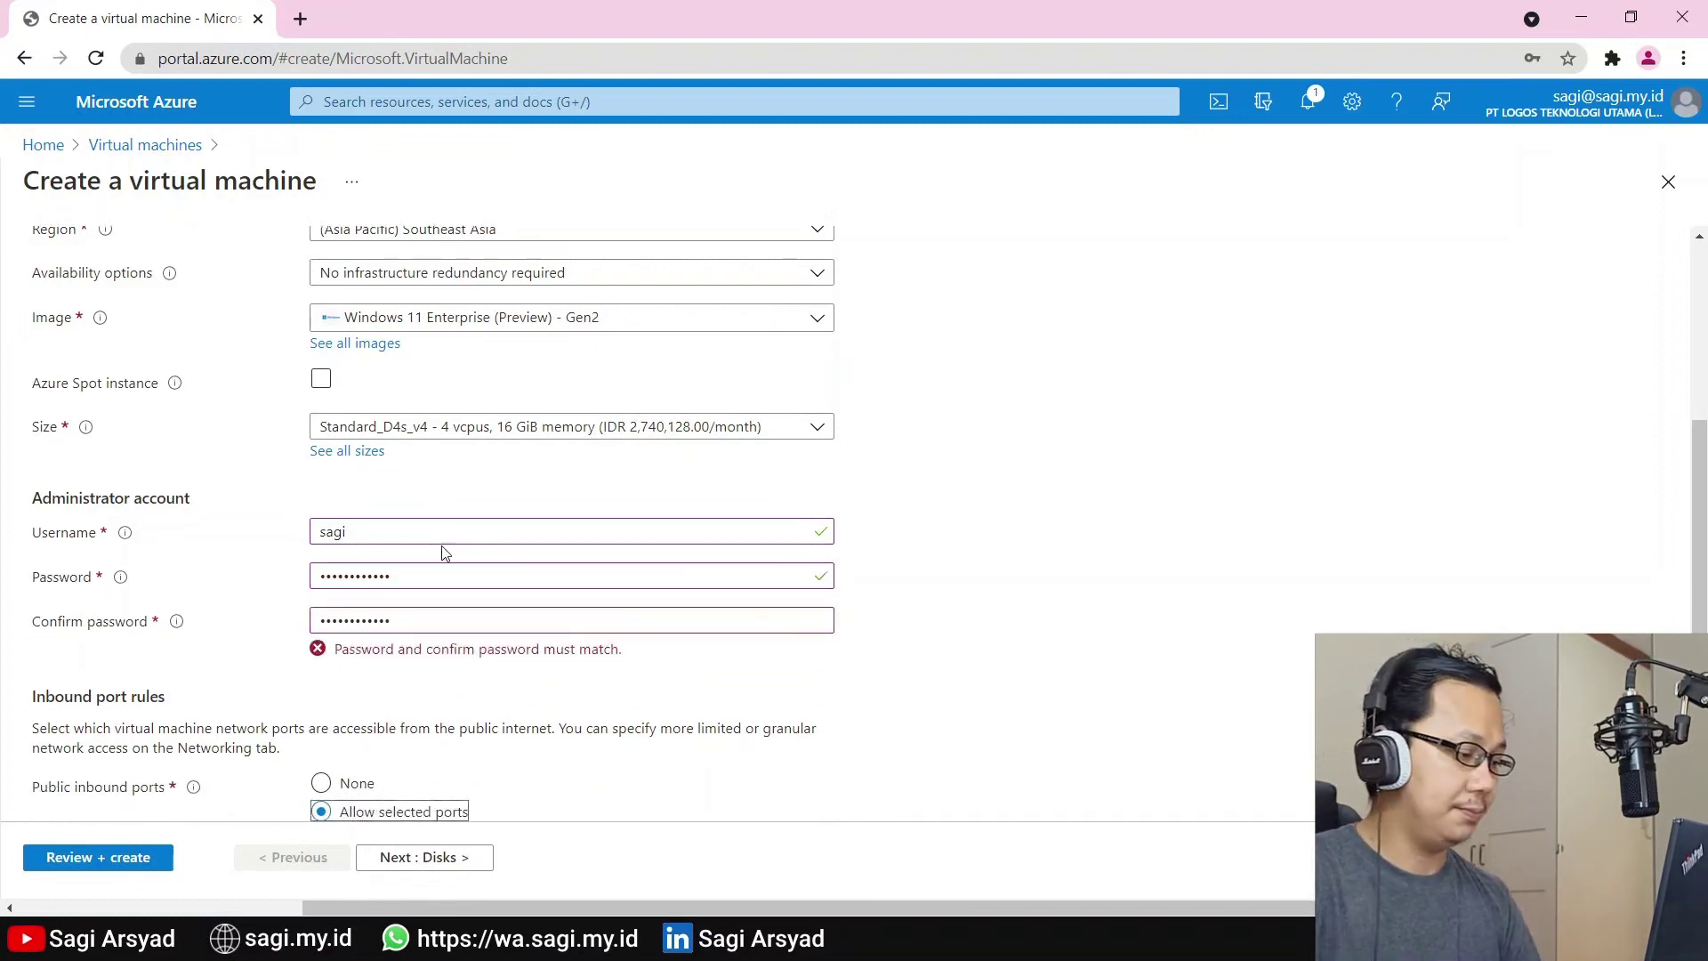
# Confirm eligible Windows 10 multi-tenant licensing and continue to the Disks tab
pyautogui.scroll(-3, 449, 553)
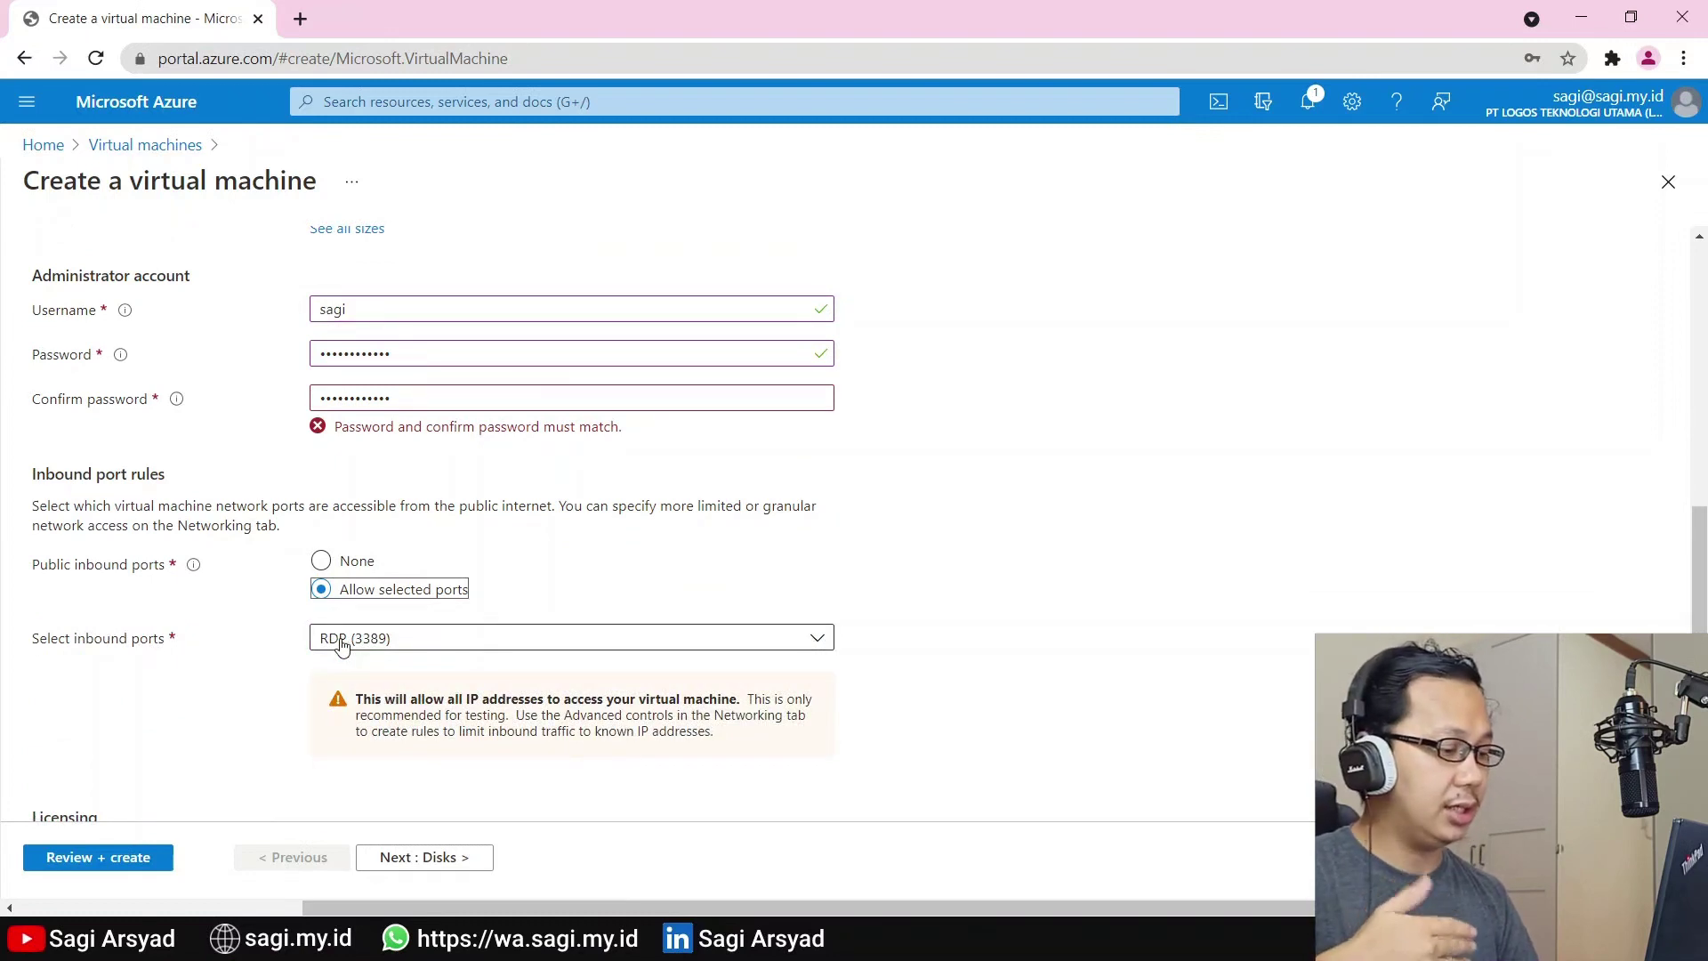
pyautogui.scroll(-2, 347, 643)
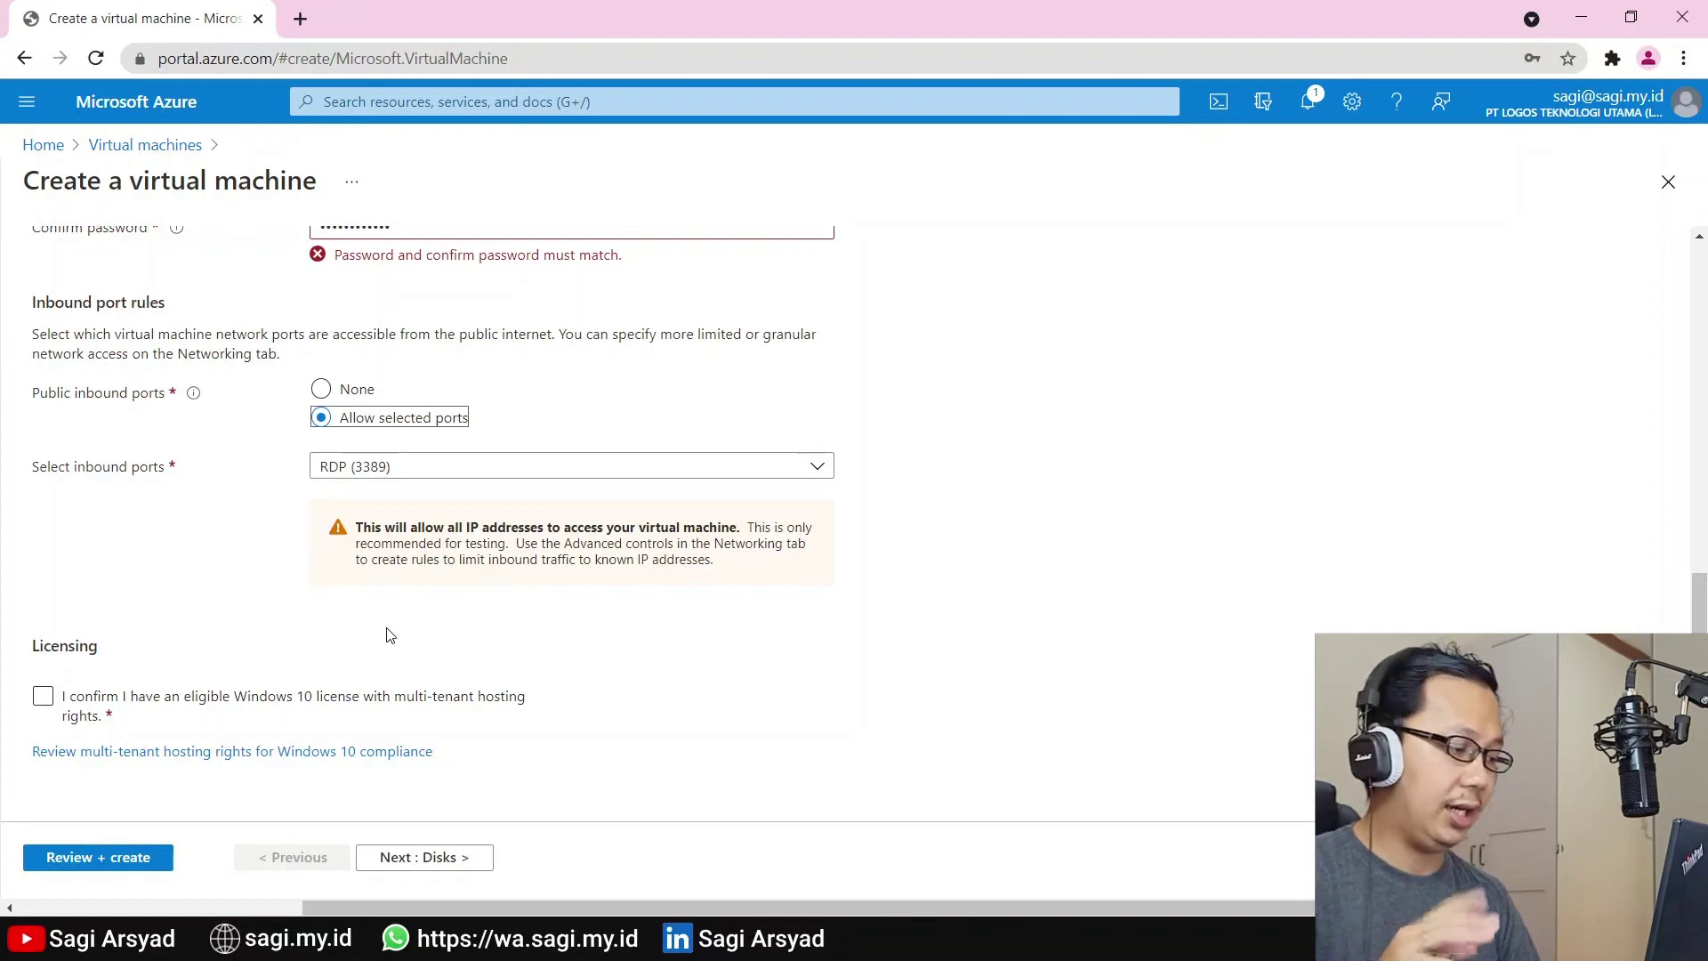
pyautogui.click(44, 698)
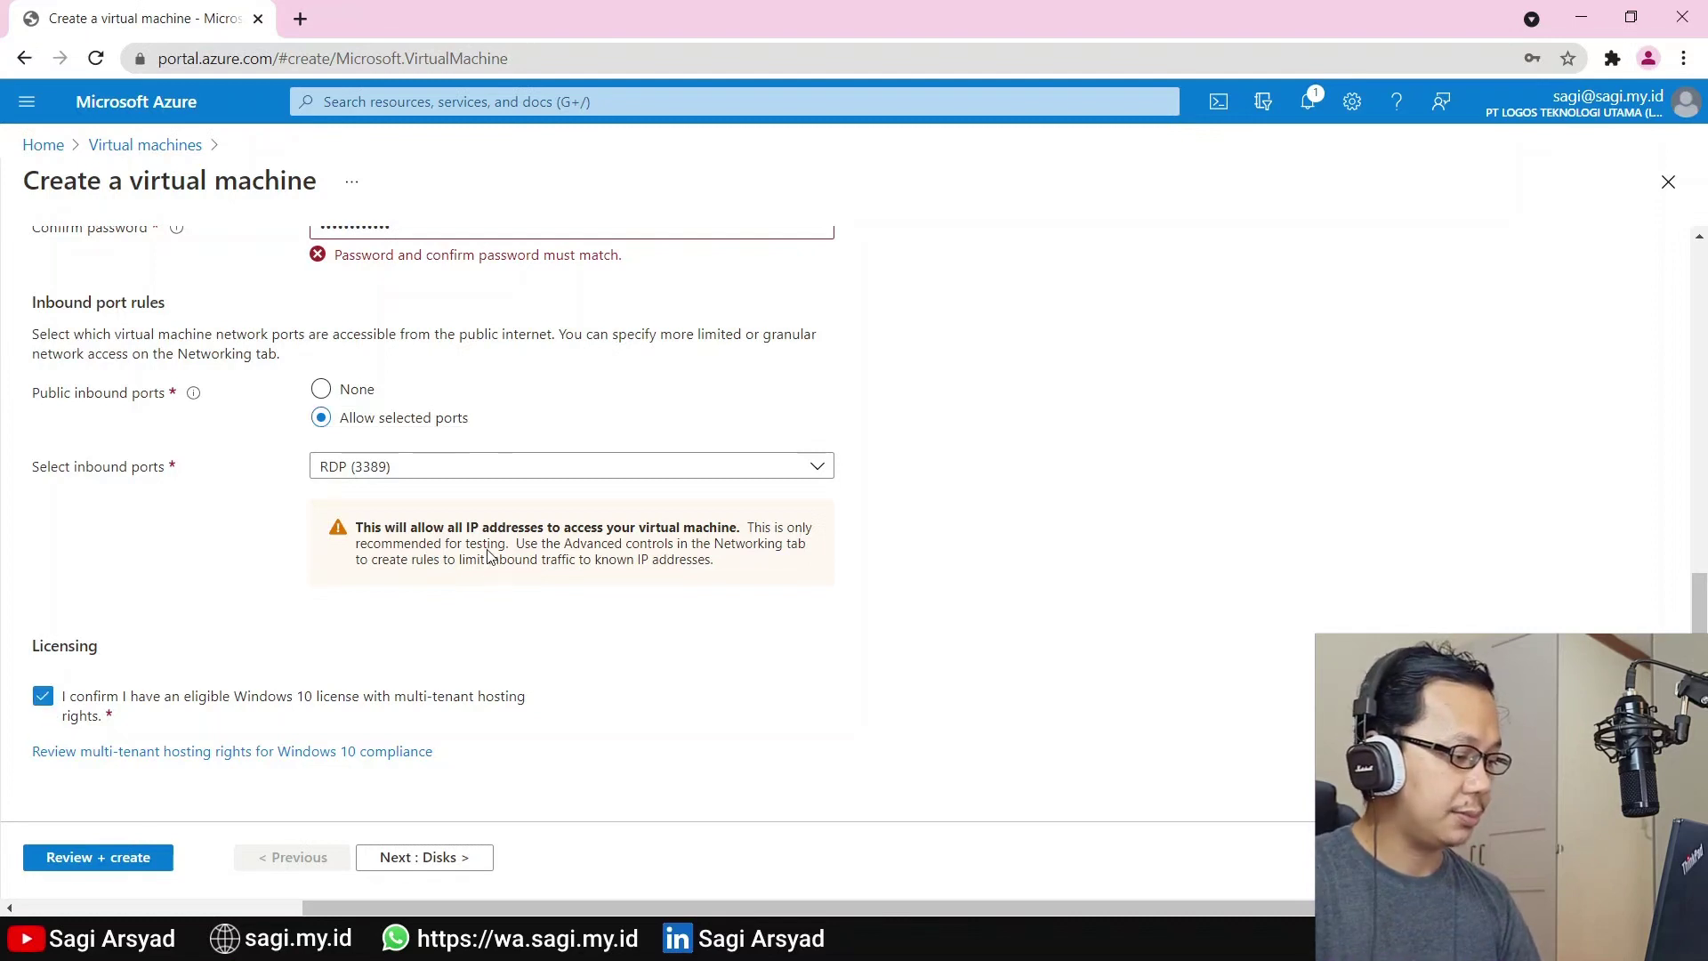
pyautogui.click(481, 857)
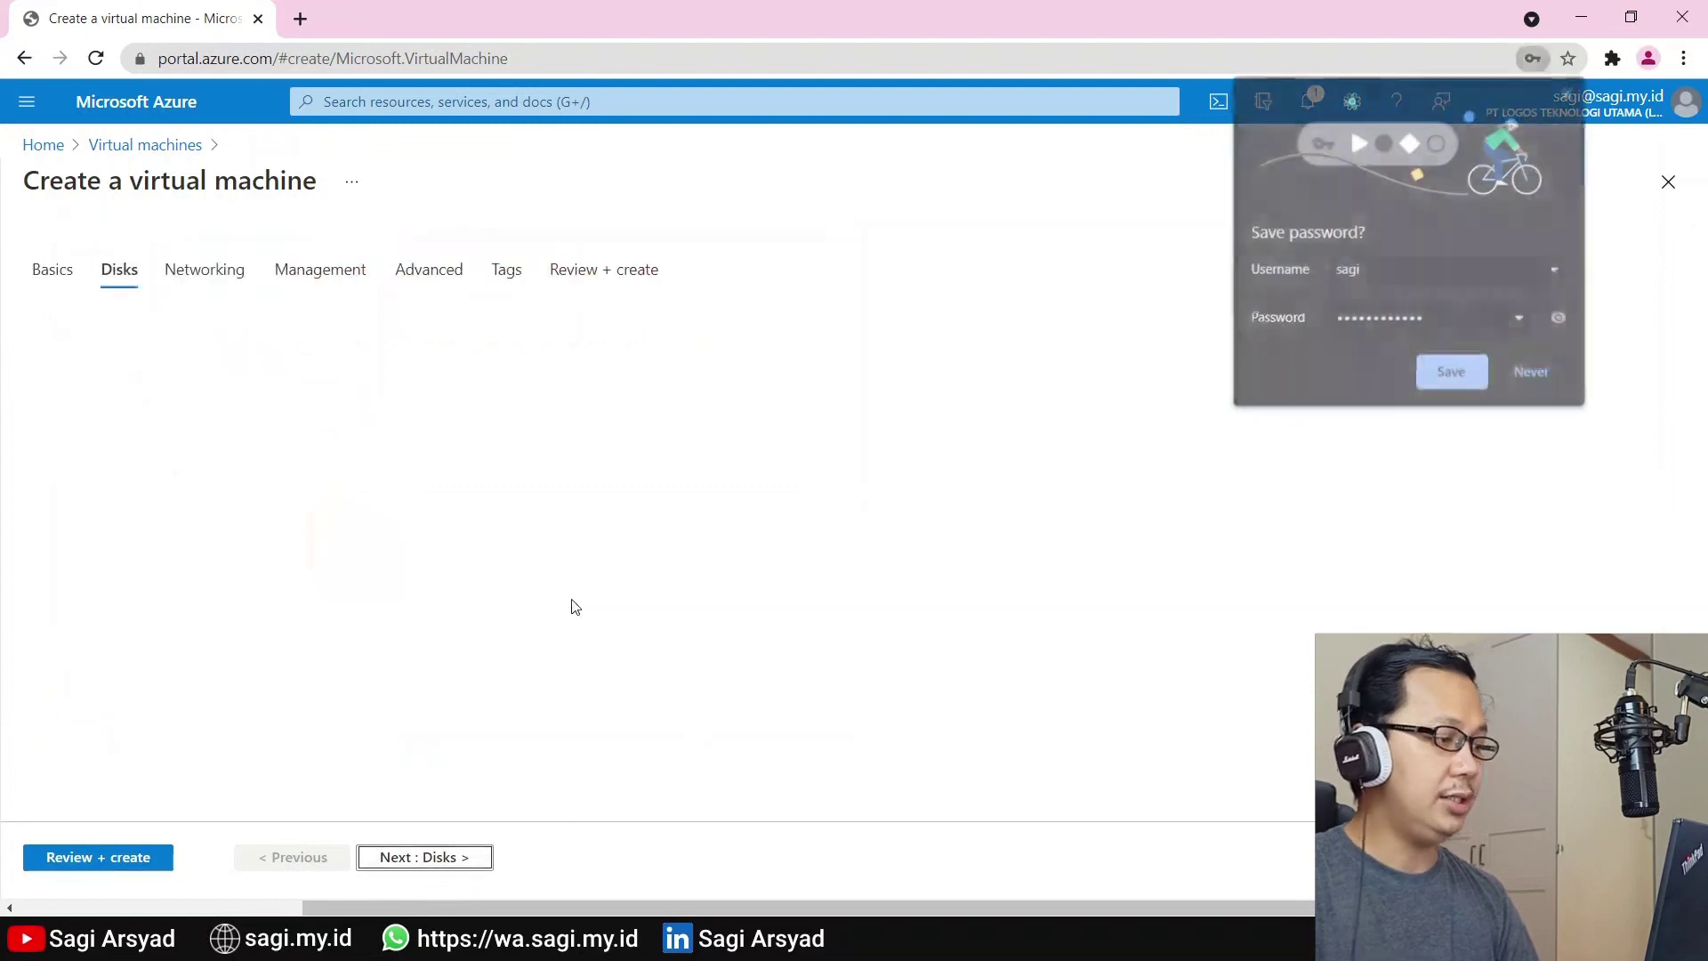
# Dismiss the browser's password prompt, keep Premium SSD as OS disk, and continue to Networking
pyautogui.click(1519, 378)
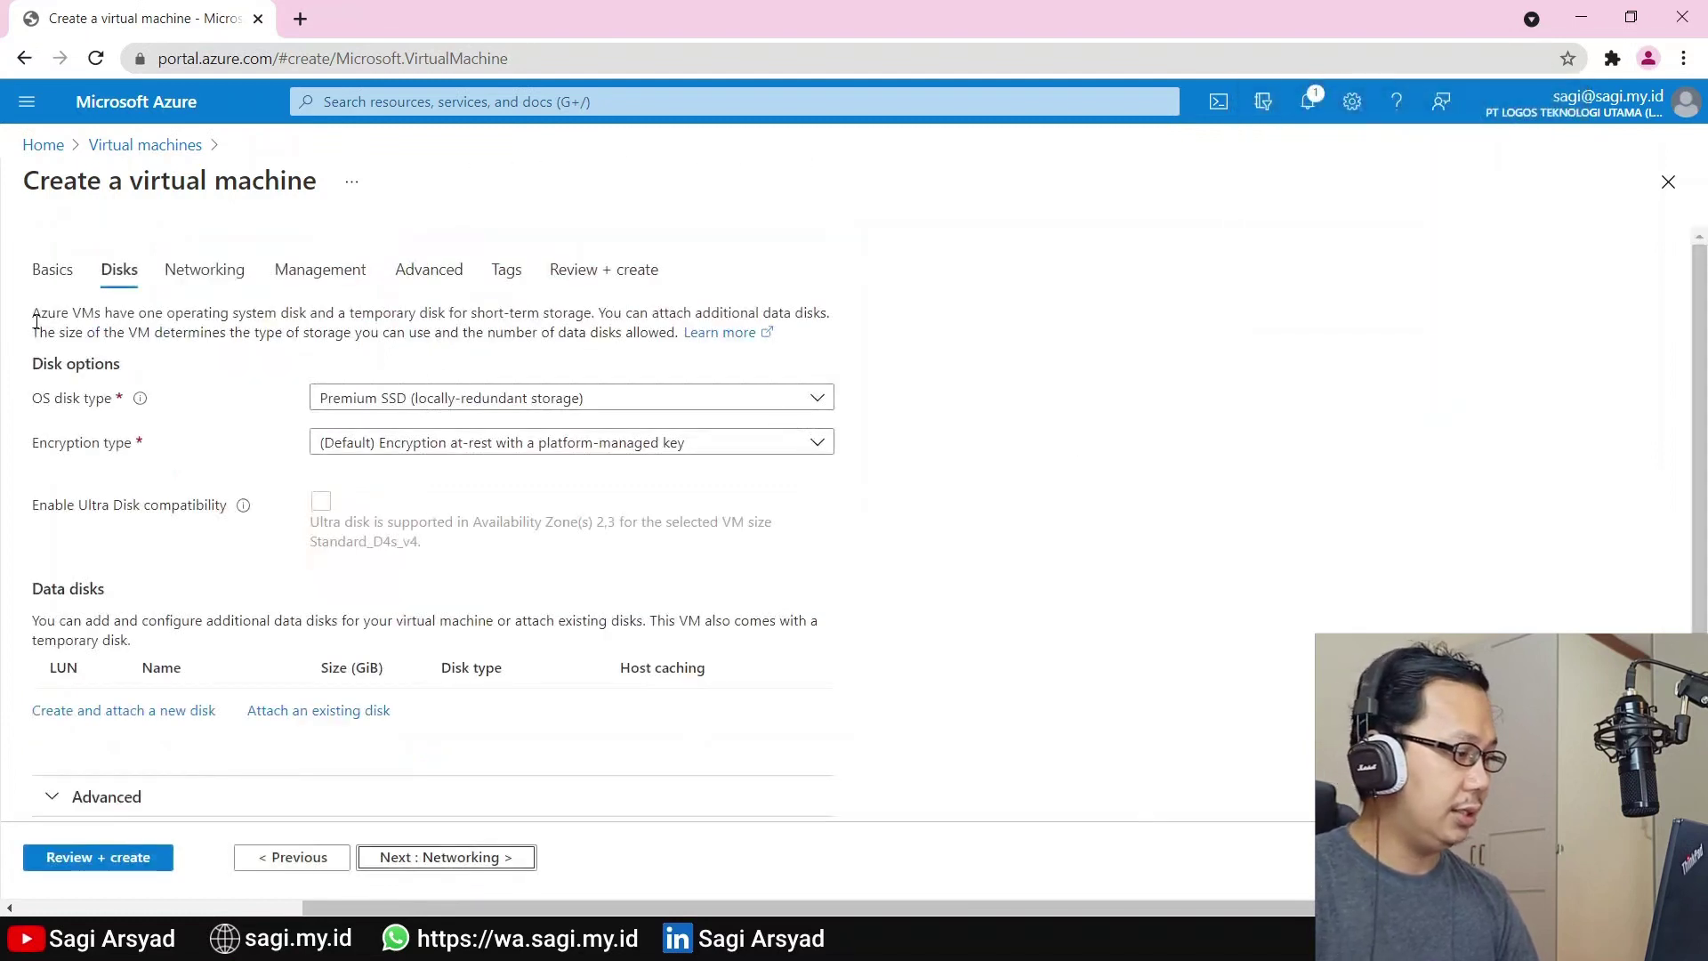
pyautogui.click(479, 402)
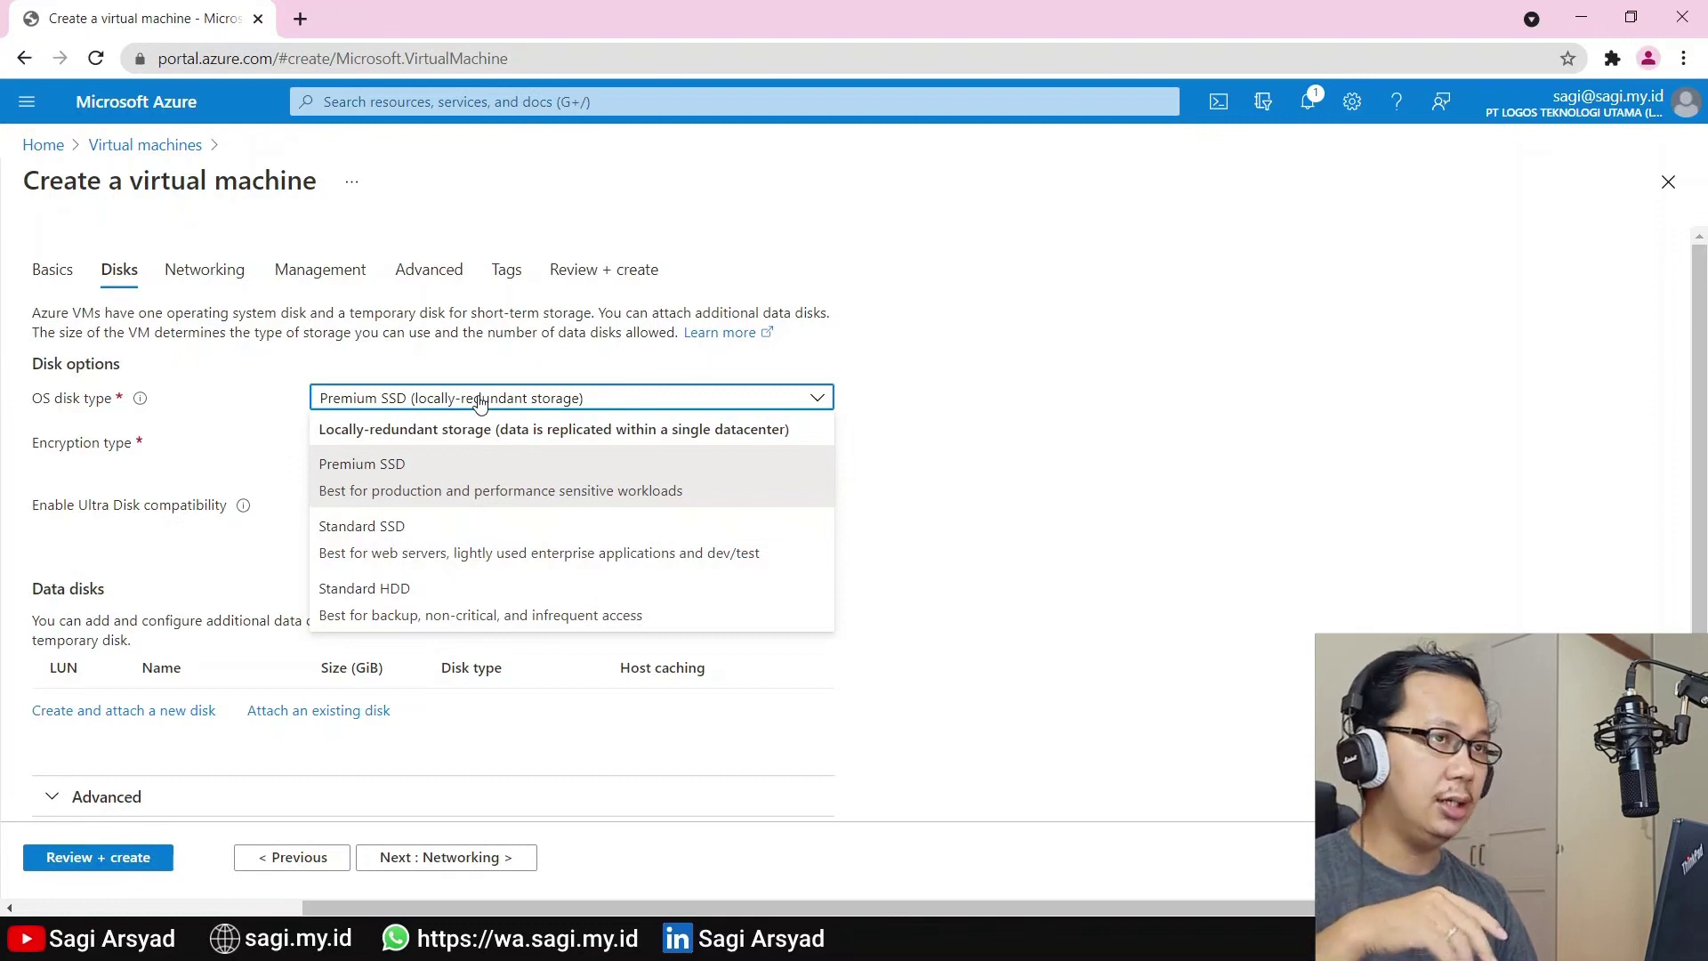
pyautogui.click(490, 472)
pyautogui.scroll(-1, 965, 502)
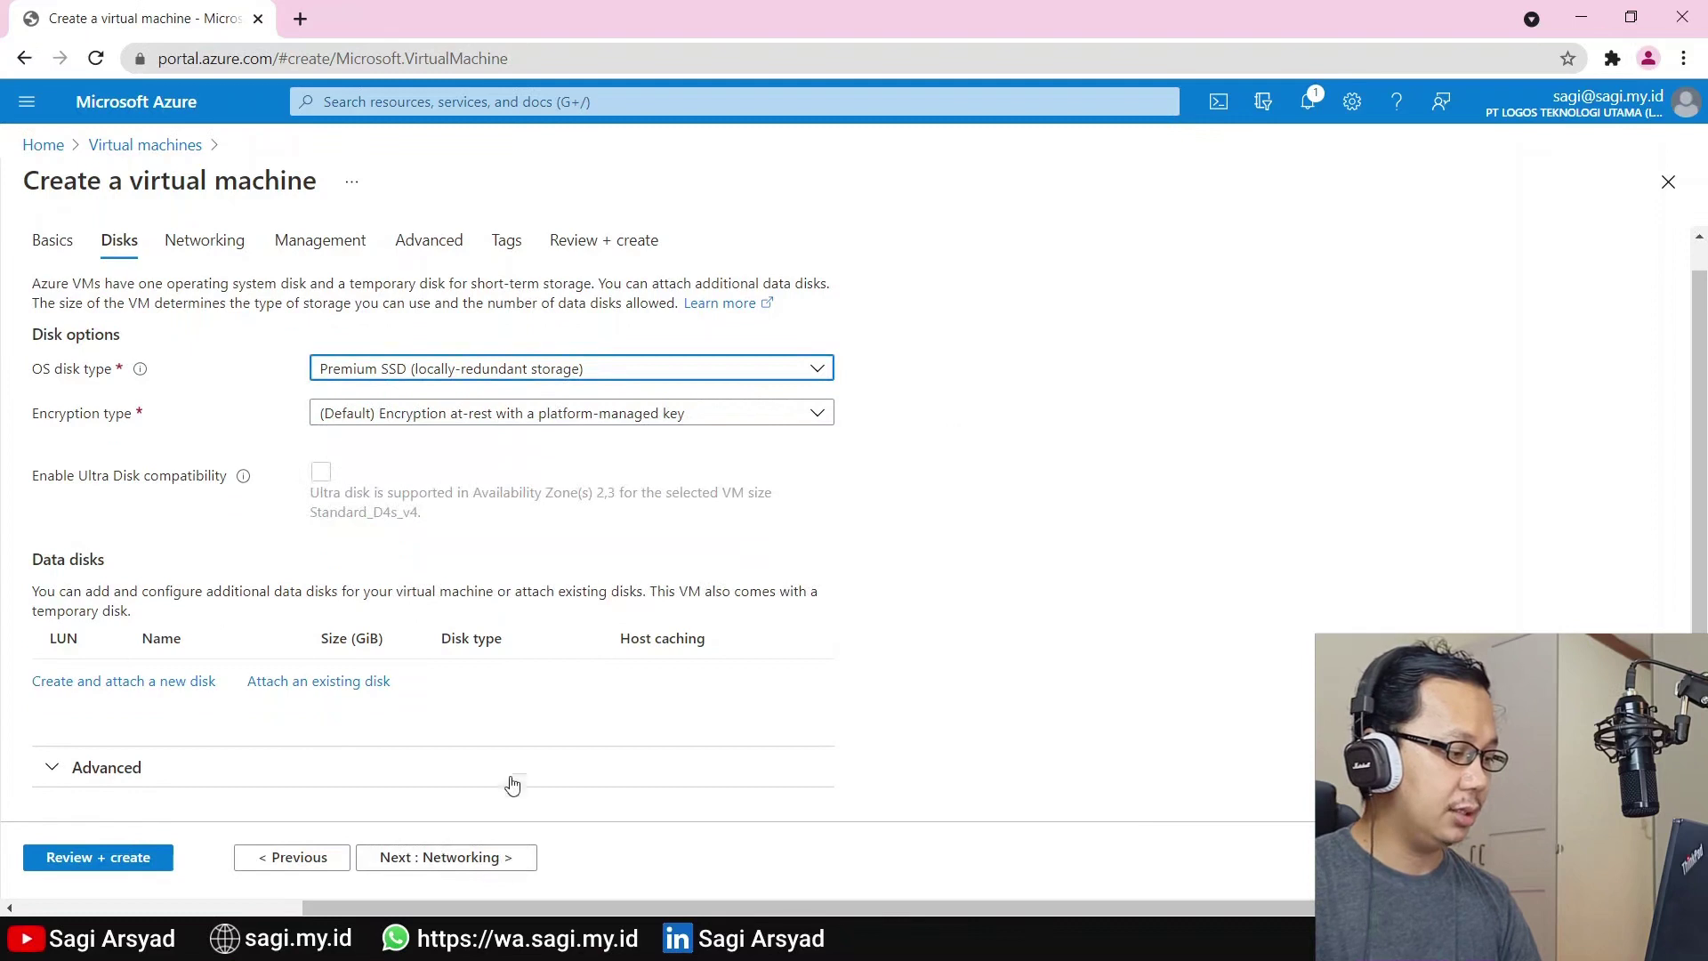
pyautogui.click(481, 769)
pyautogui.scroll(-2, 511, 703)
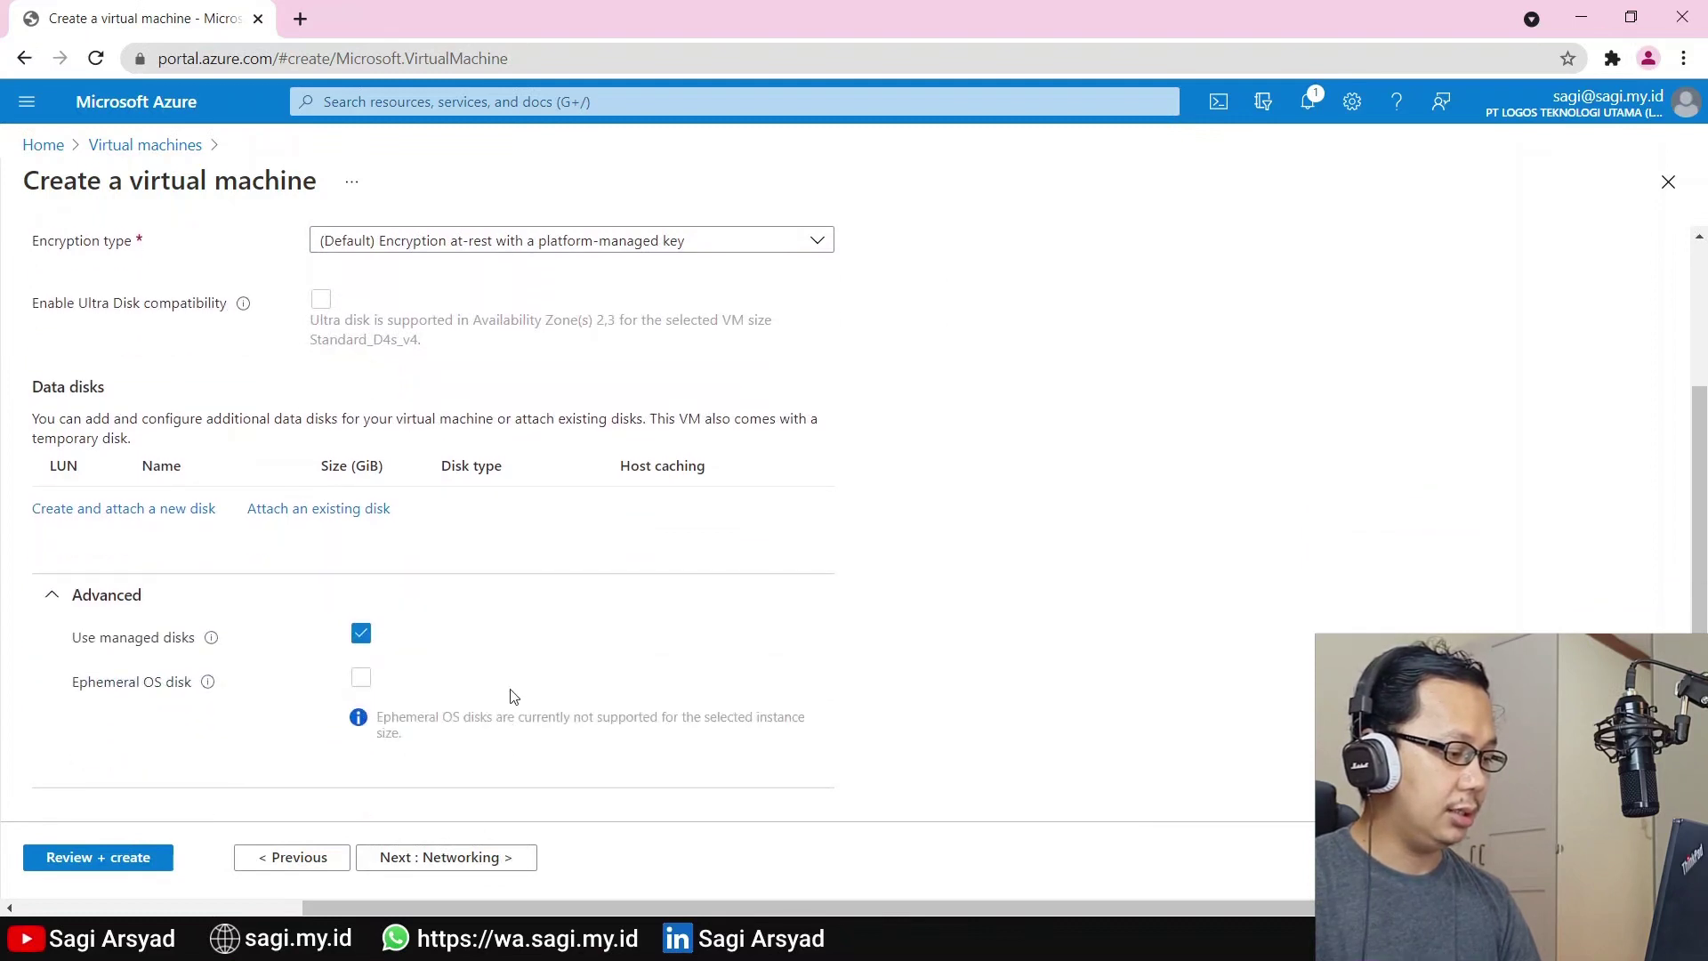
pyautogui.click(509, 605)
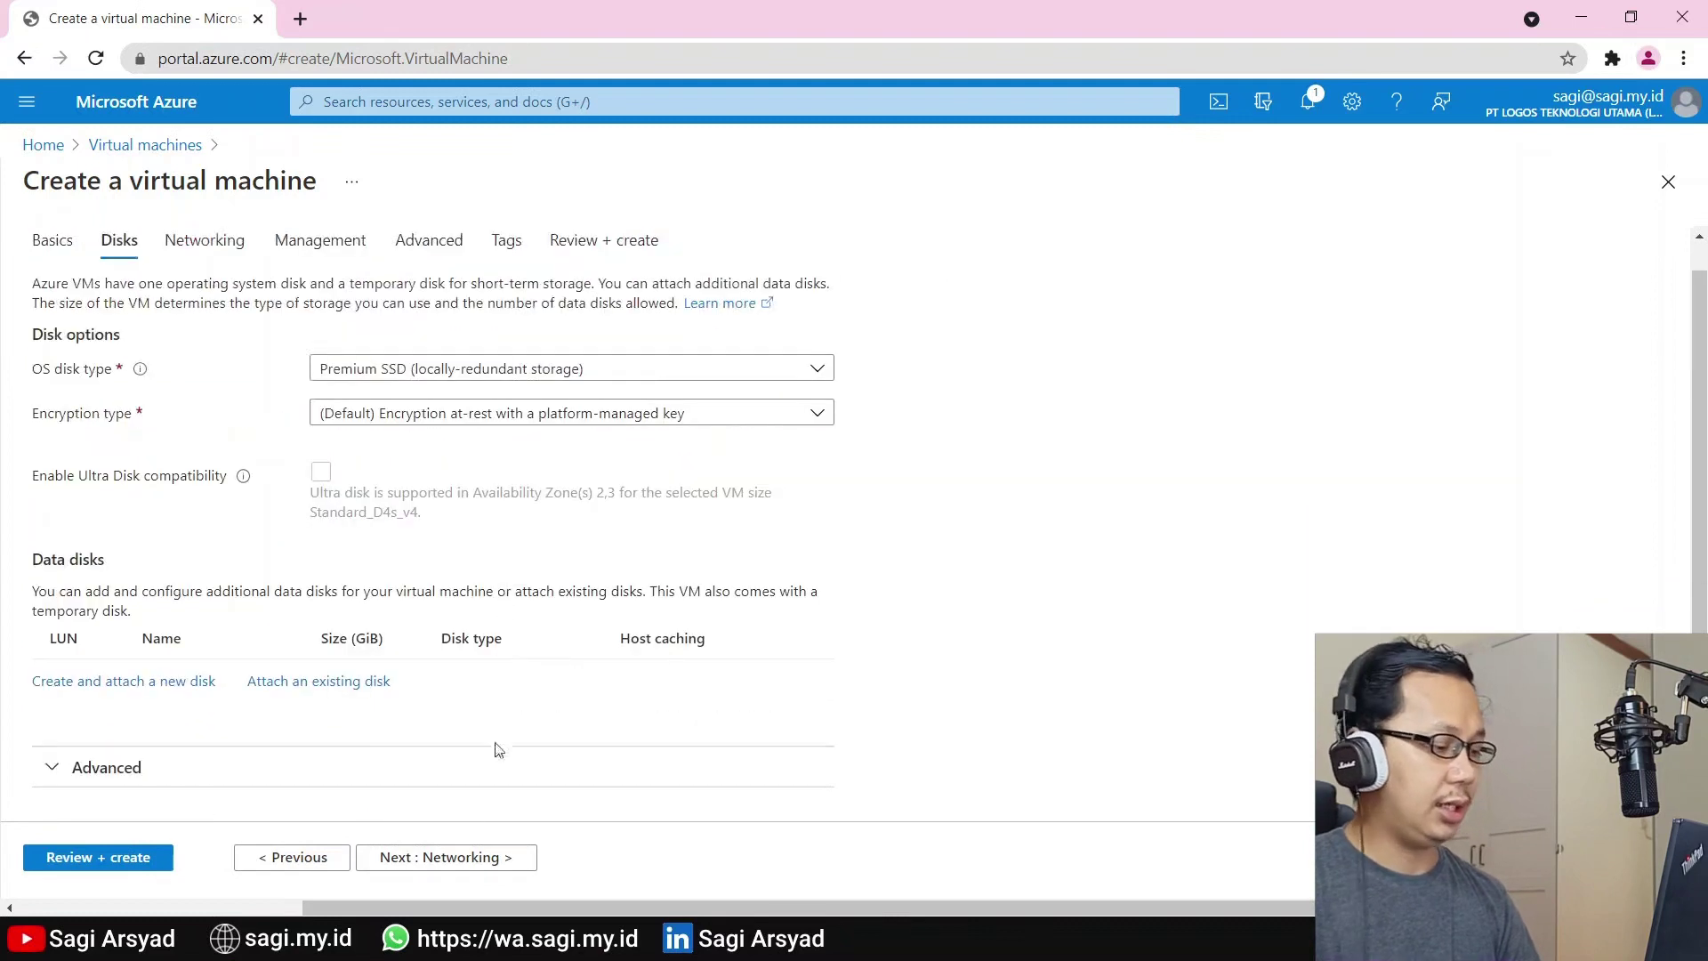
pyautogui.click(472, 859)
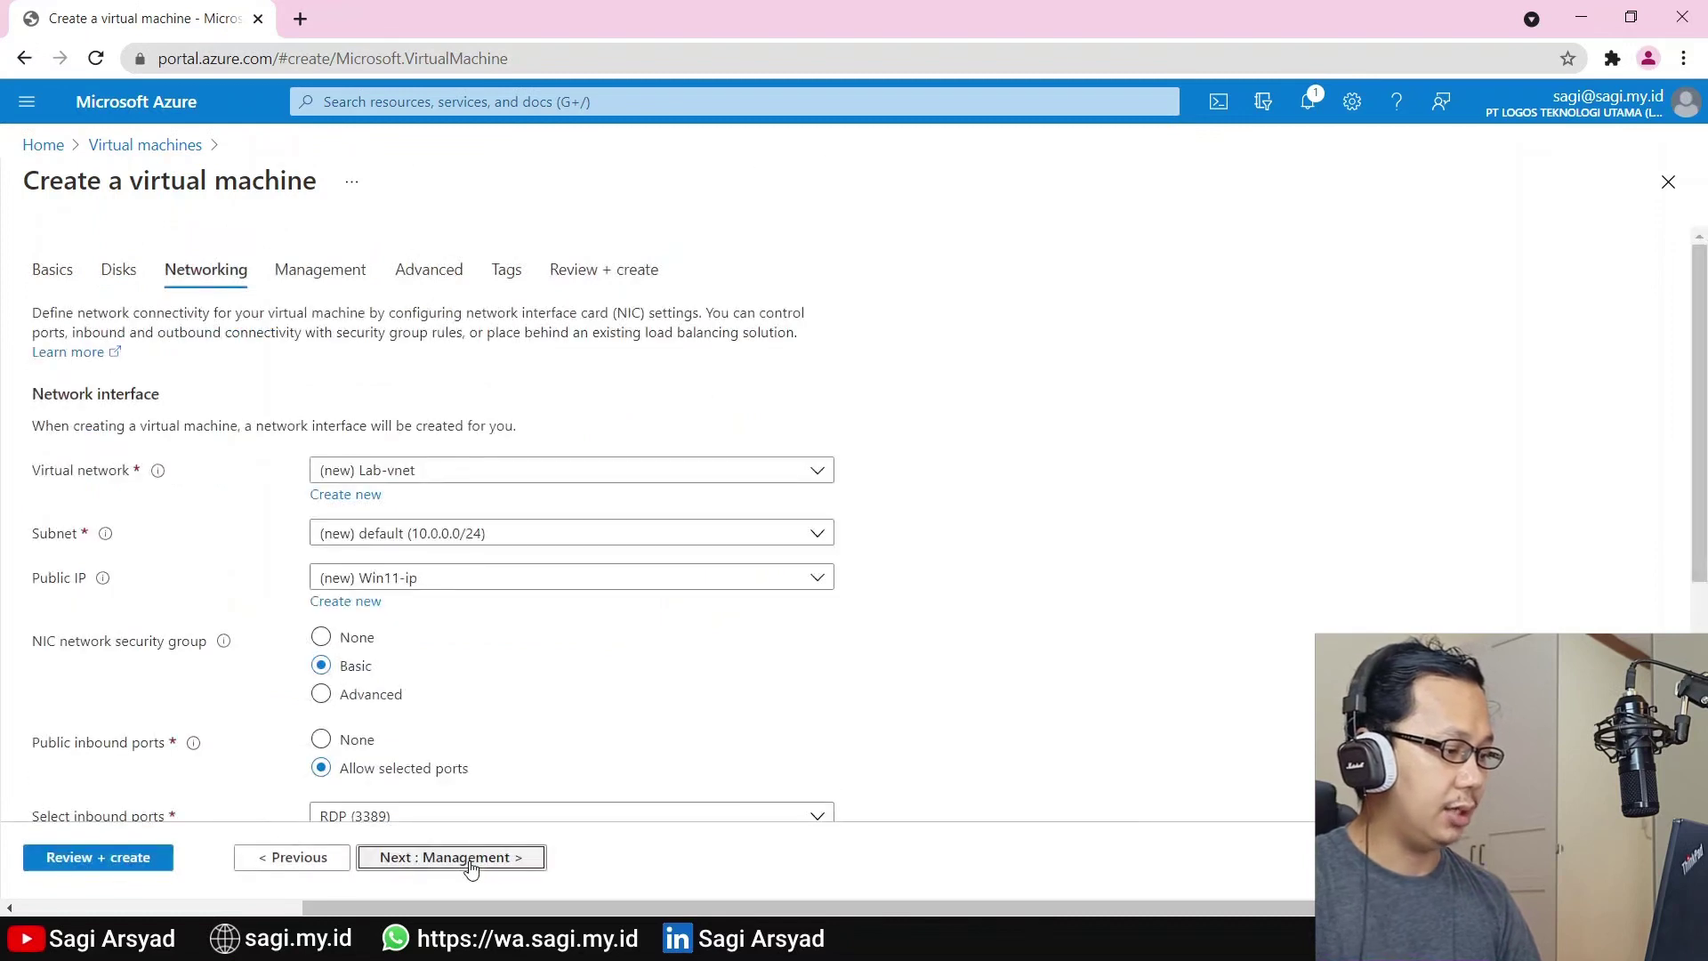
# Skip through Networking, Management, Advanced and Tags to Review + create validation
pyautogui.click(471, 859)
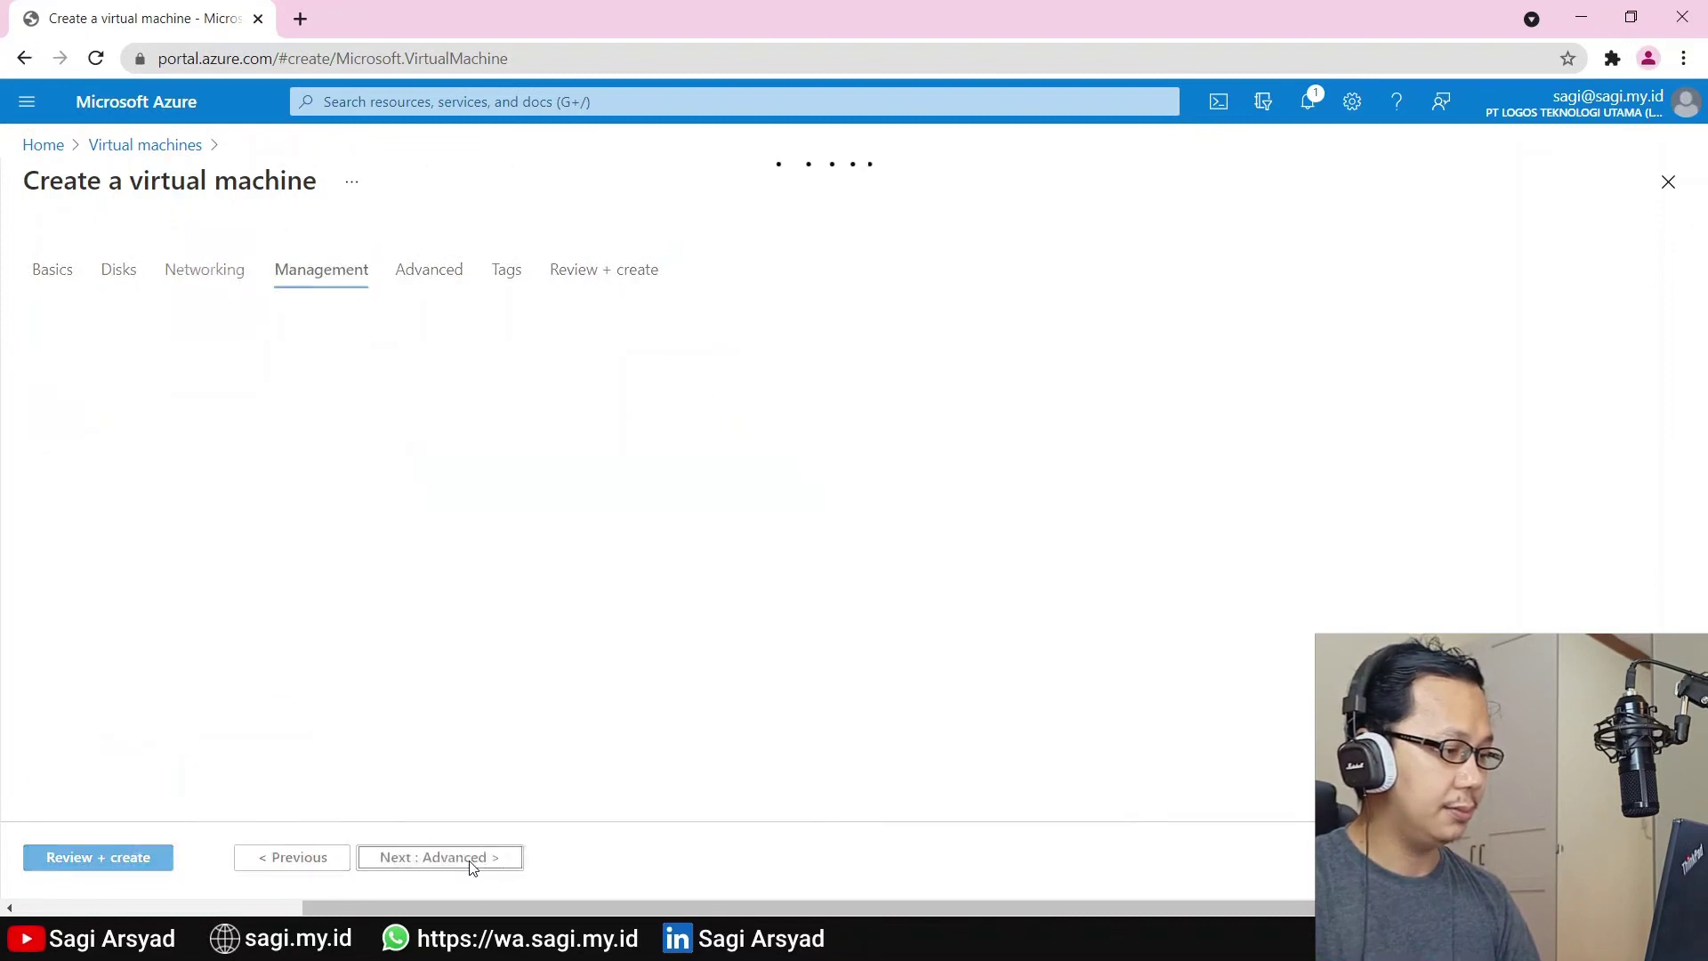
pyautogui.click(471, 858)
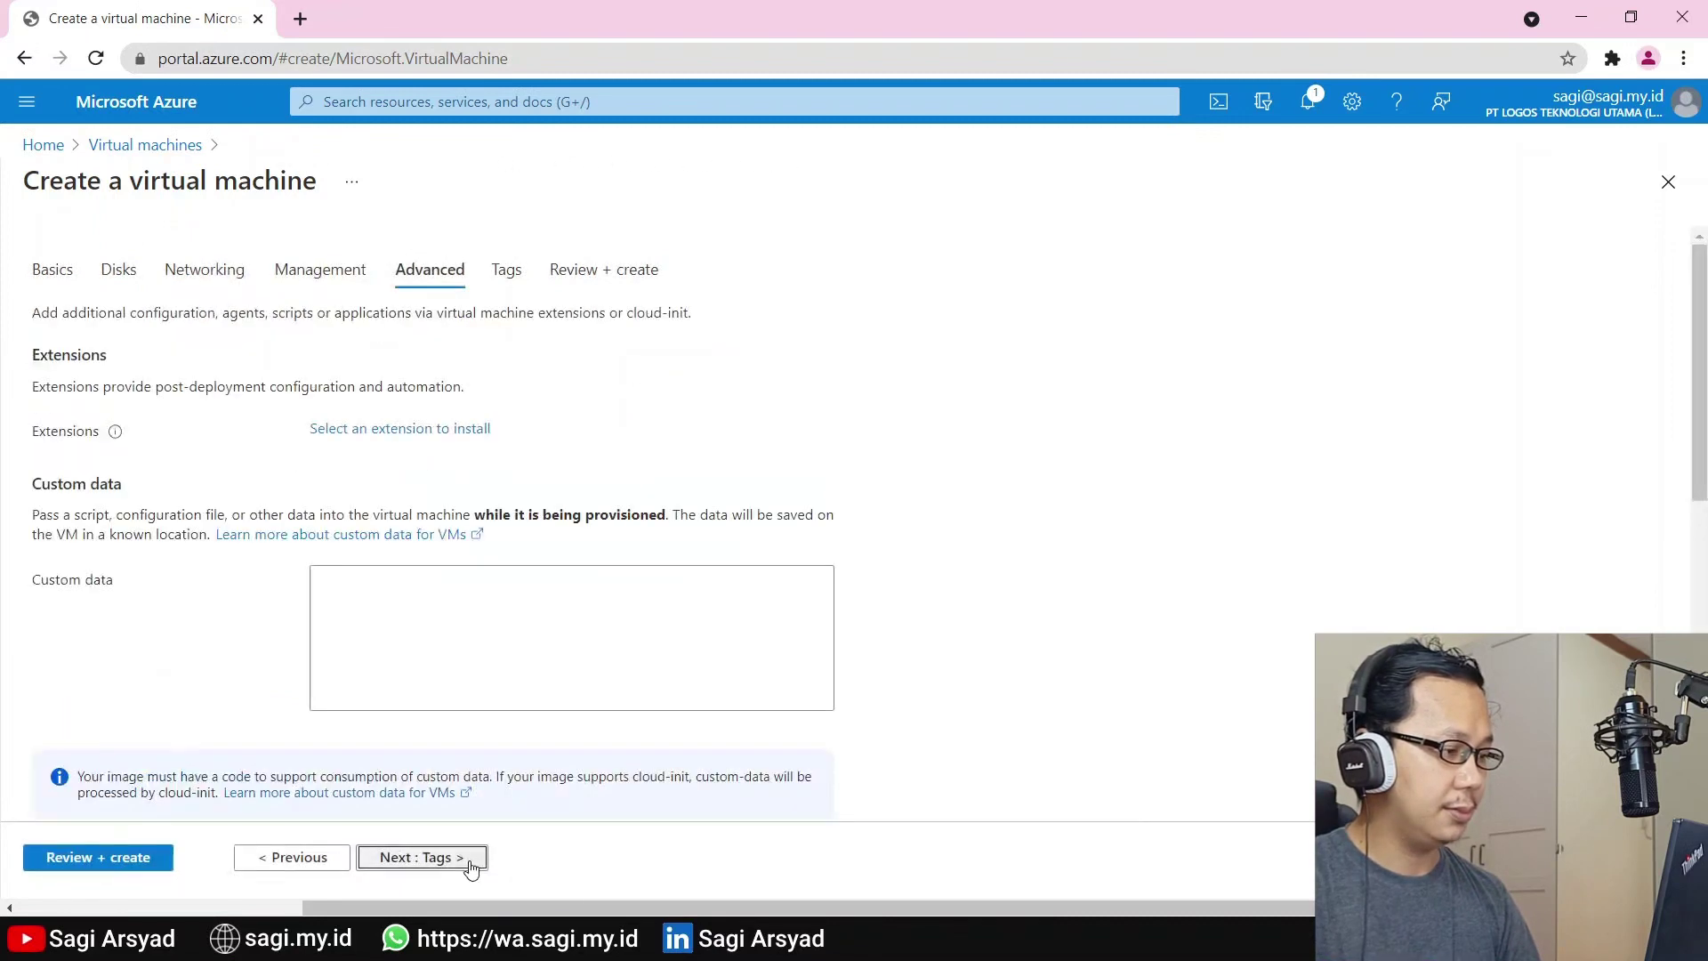
pyautogui.click(472, 859)
pyautogui.click(471, 858)
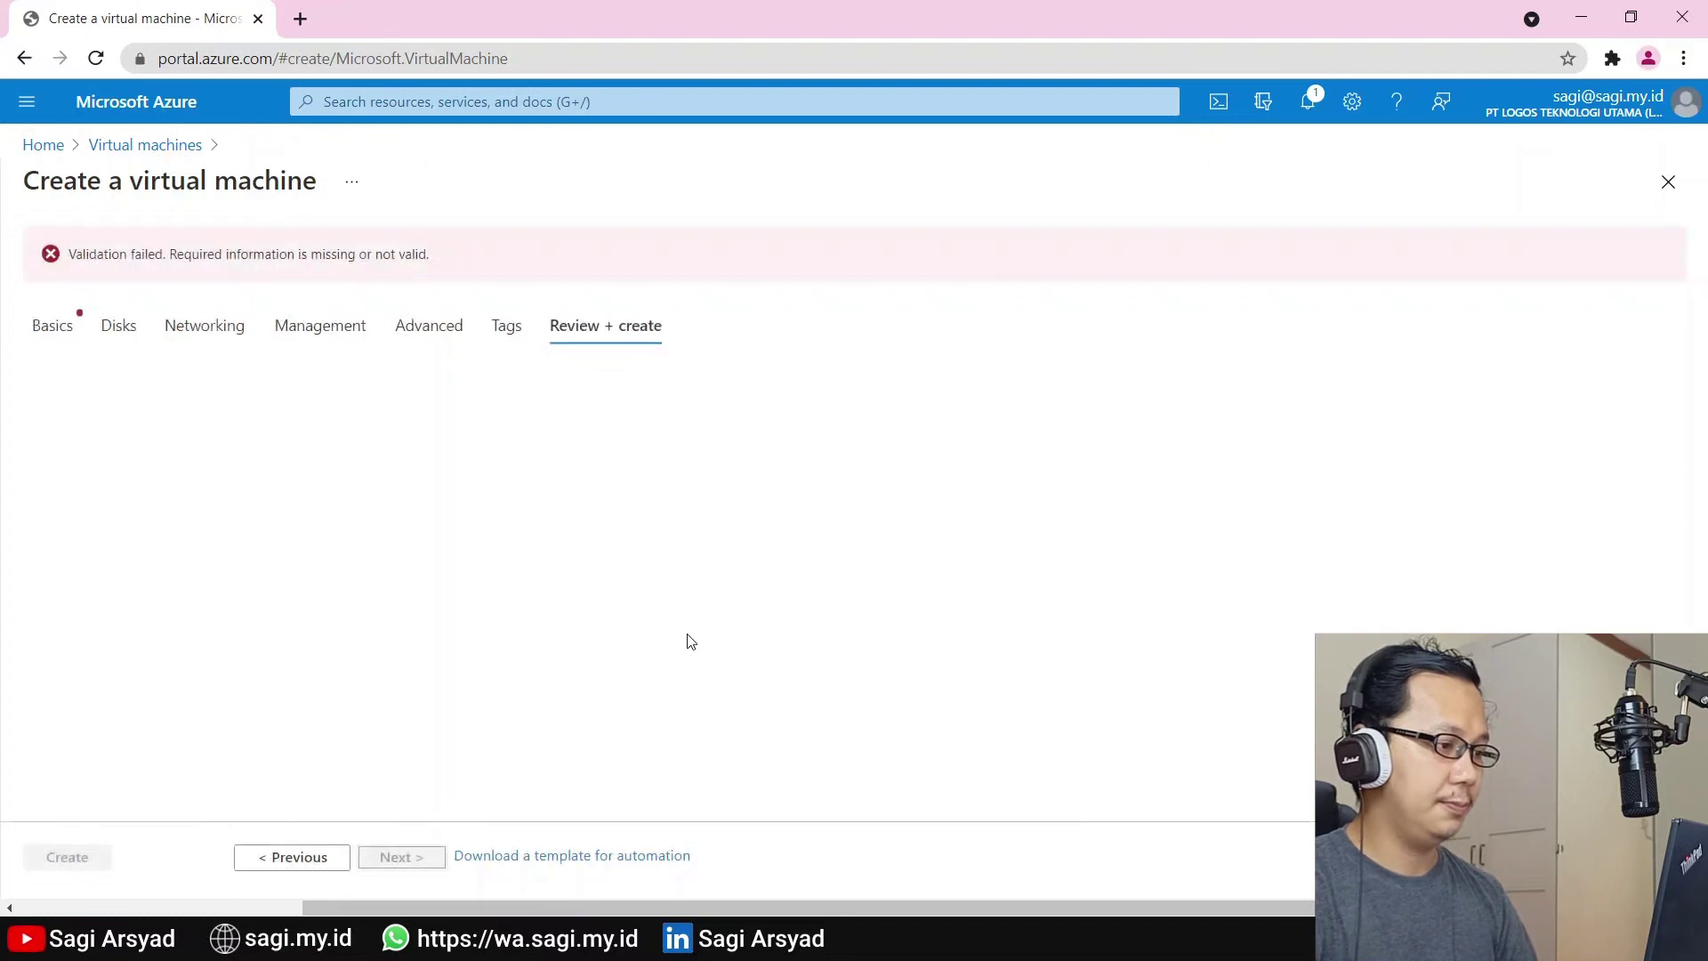
# After validation fails, return to Basics and select the administrator password to replace it
pyautogui.click(51, 324)
pyautogui.scroll(-5, 278, 591)
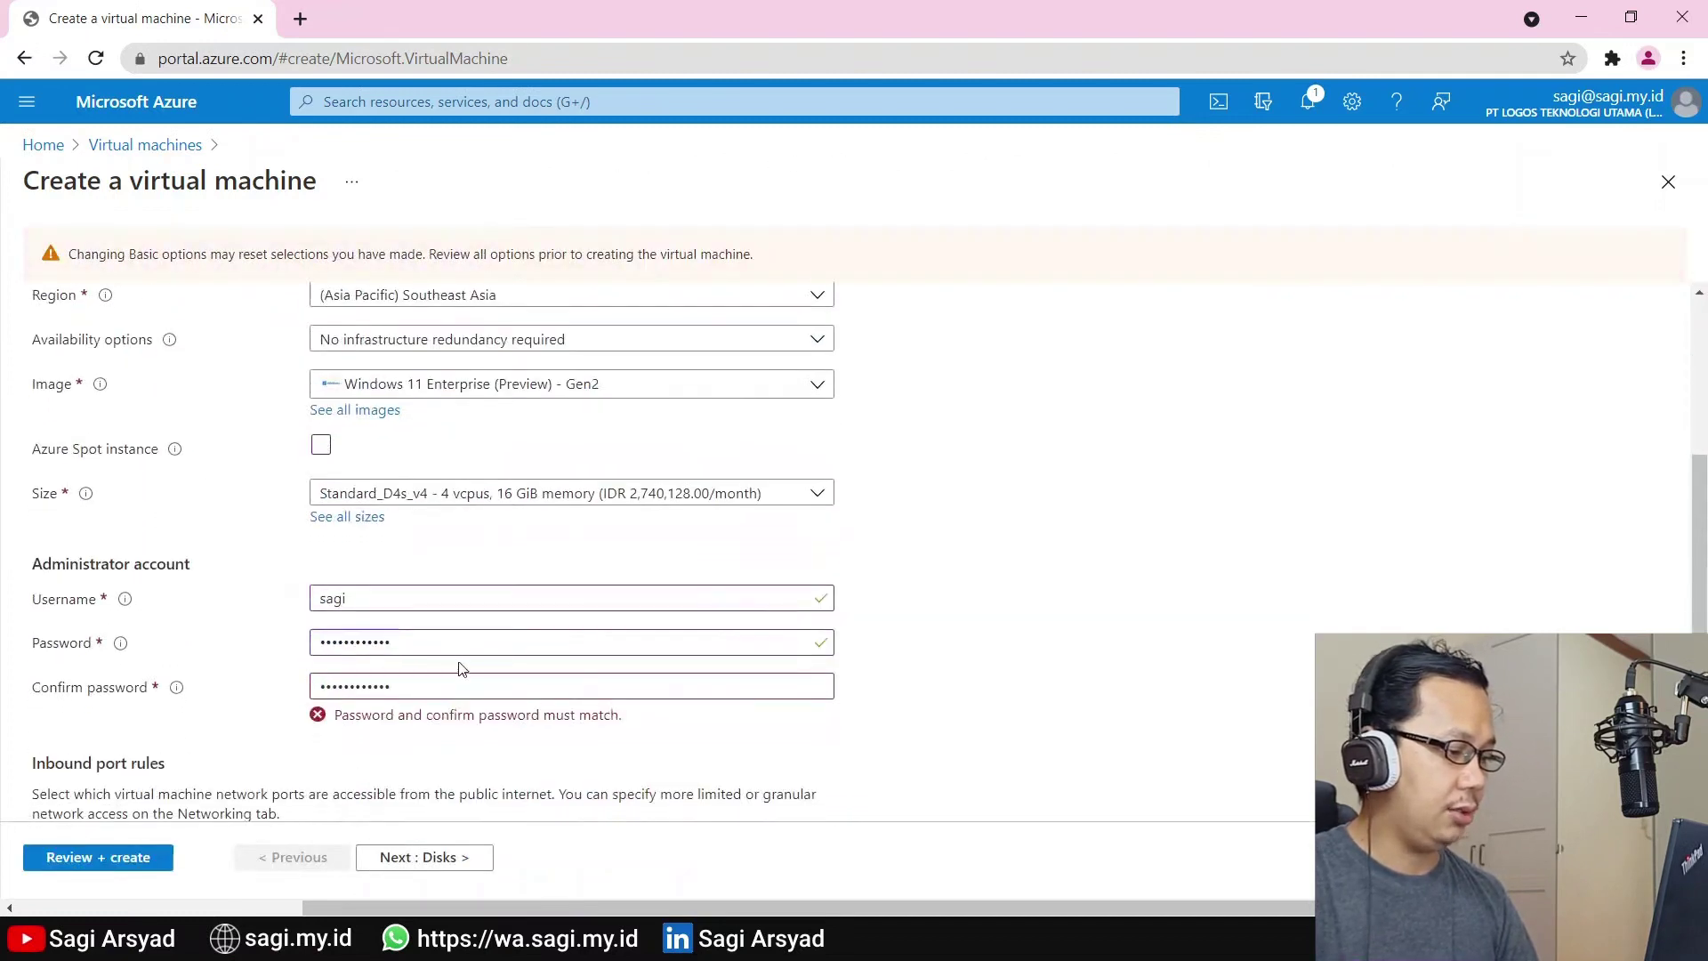
pyautogui.doubleClick(460, 642)
# Re-enter the password and confirmation, rerun Review + create, and decline saving the password
pyautogui.write('••••••')
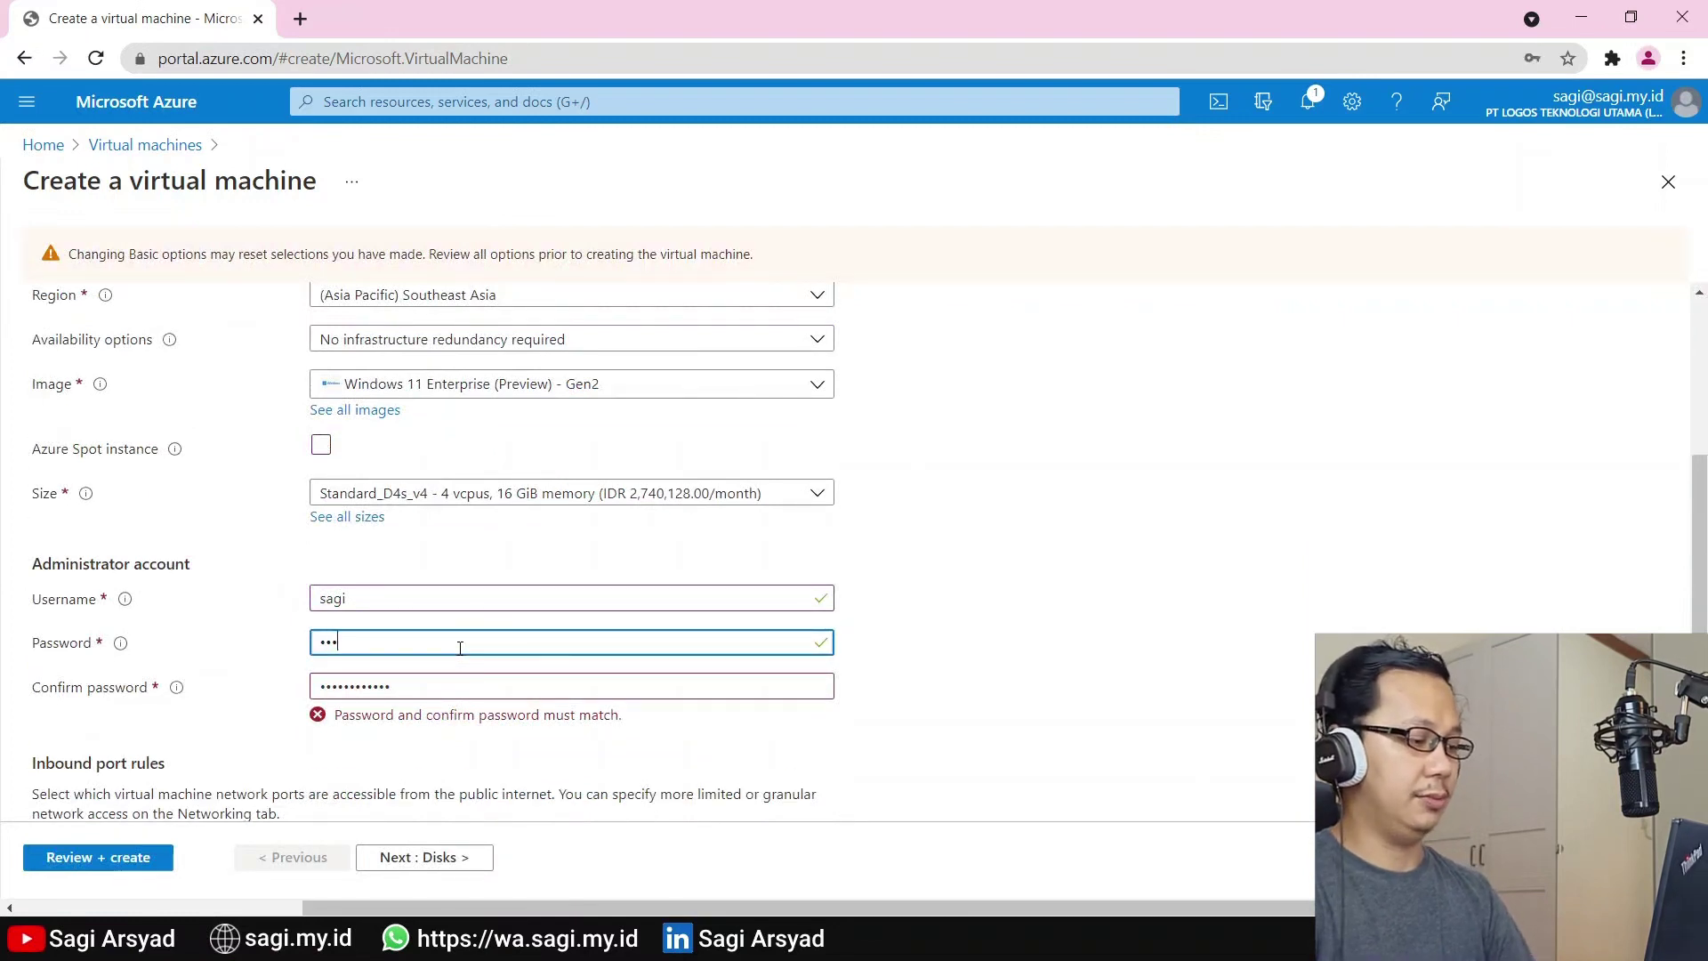
pyautogui.write('••••••')
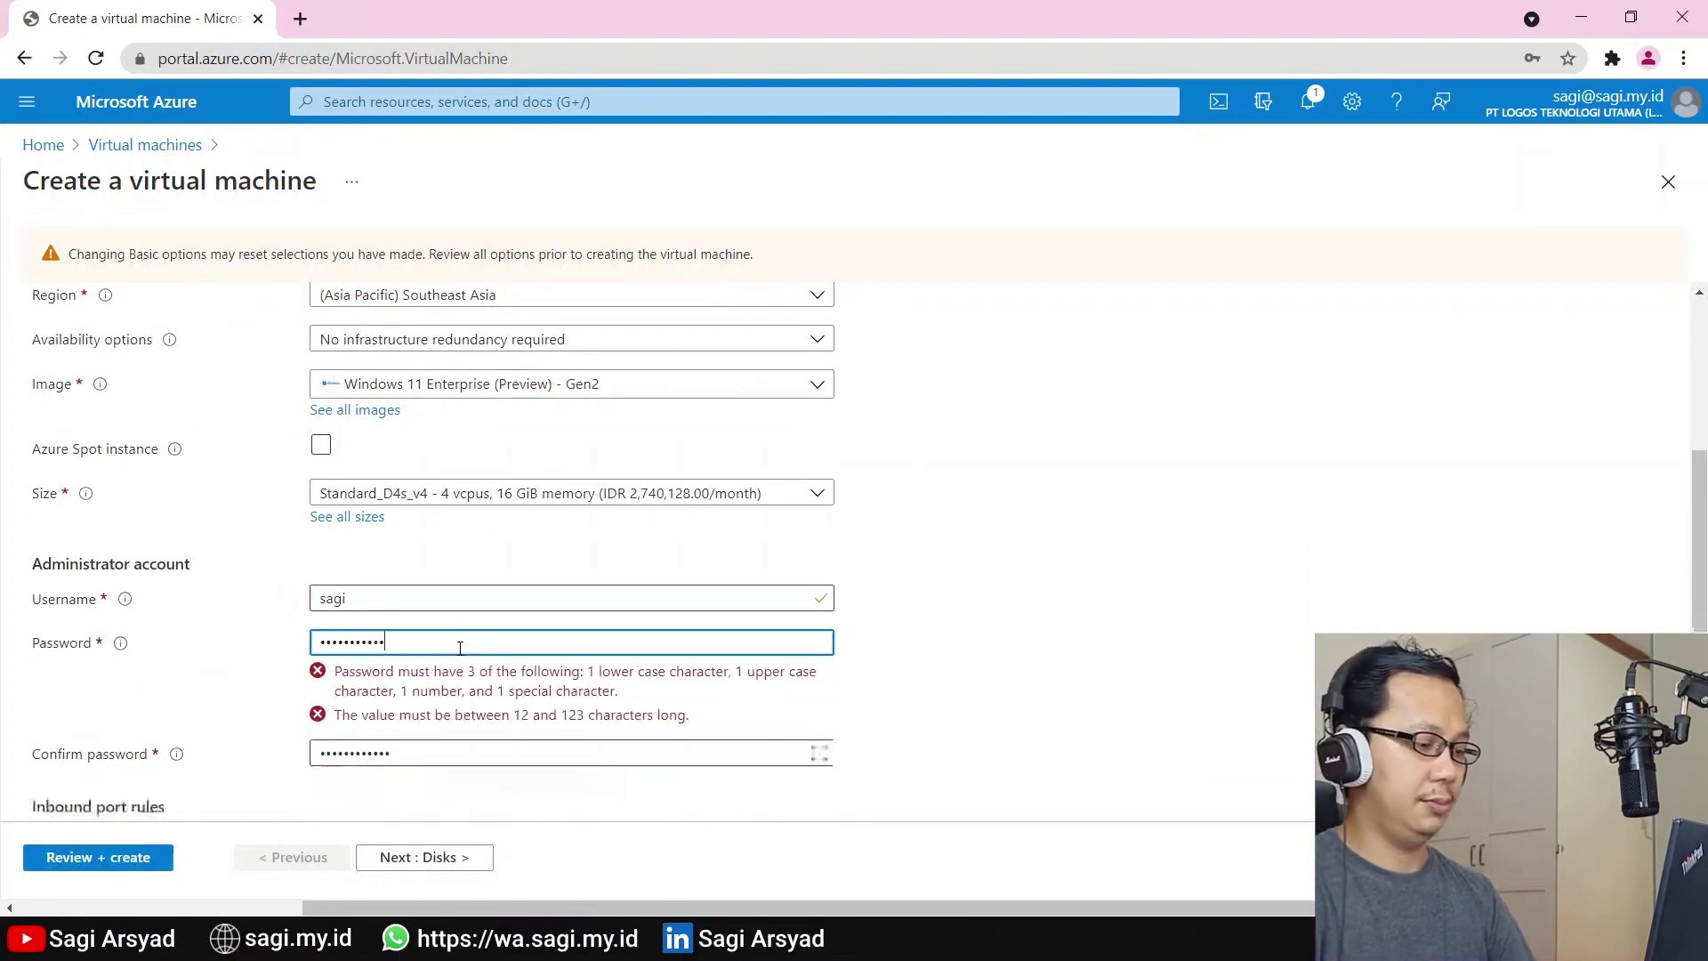
pyautogui.press('Tab')
pyautogui.write('•')
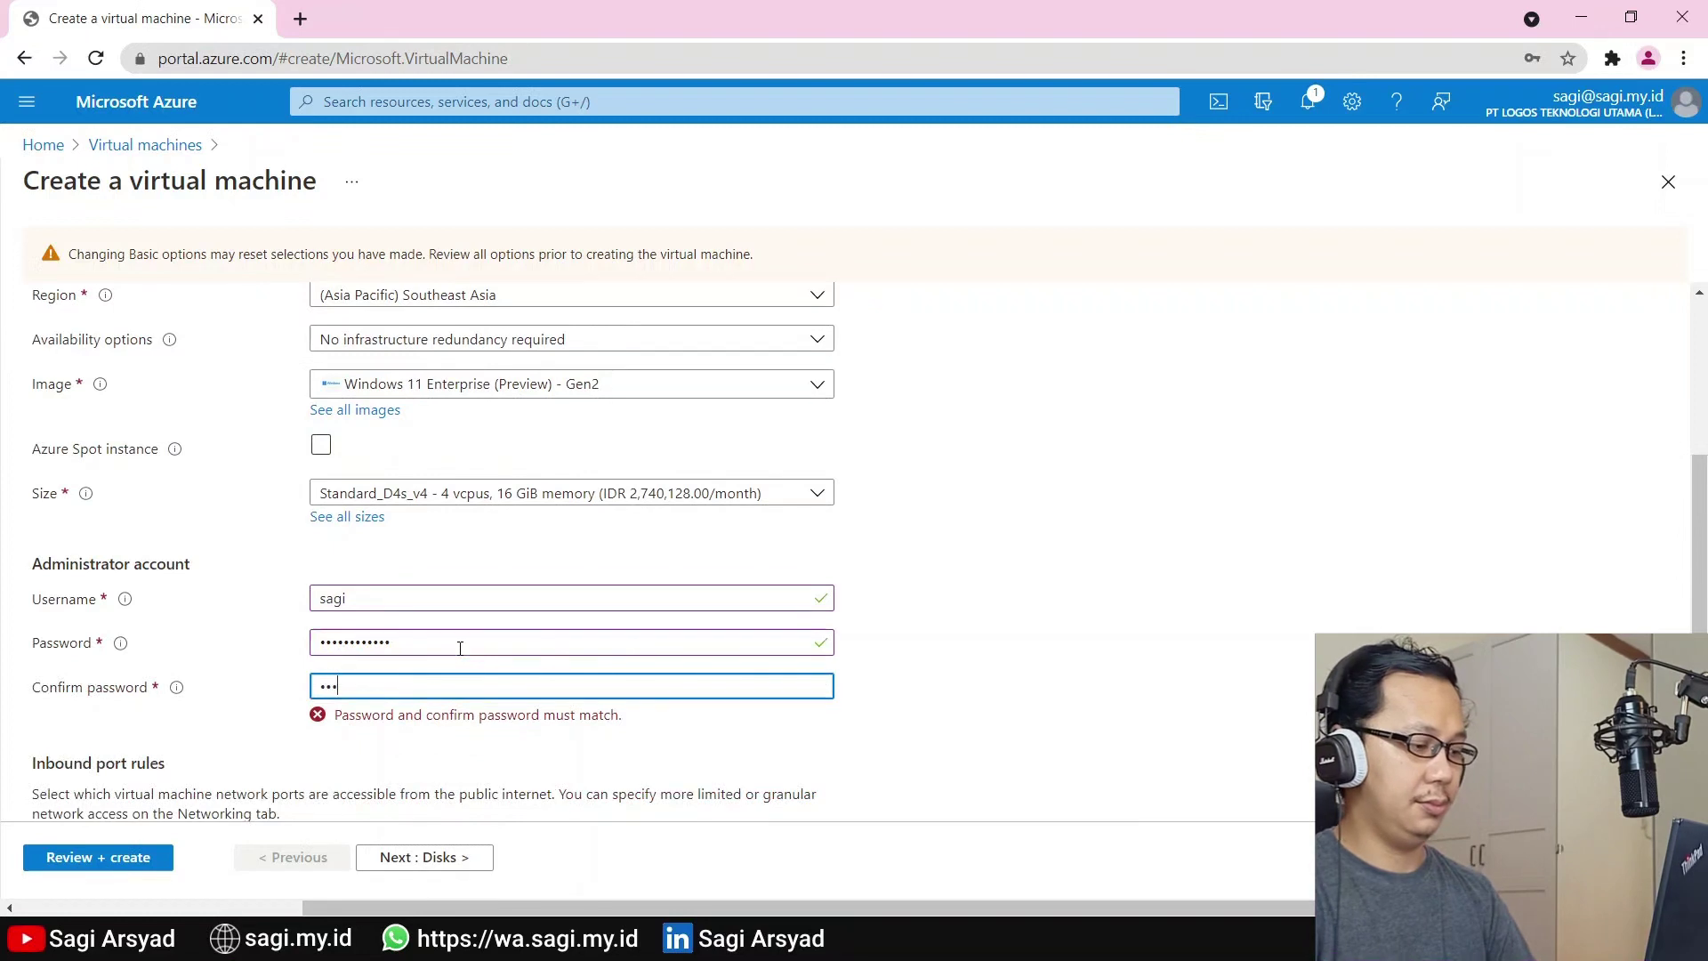
pyautogui.write('••••••••••')
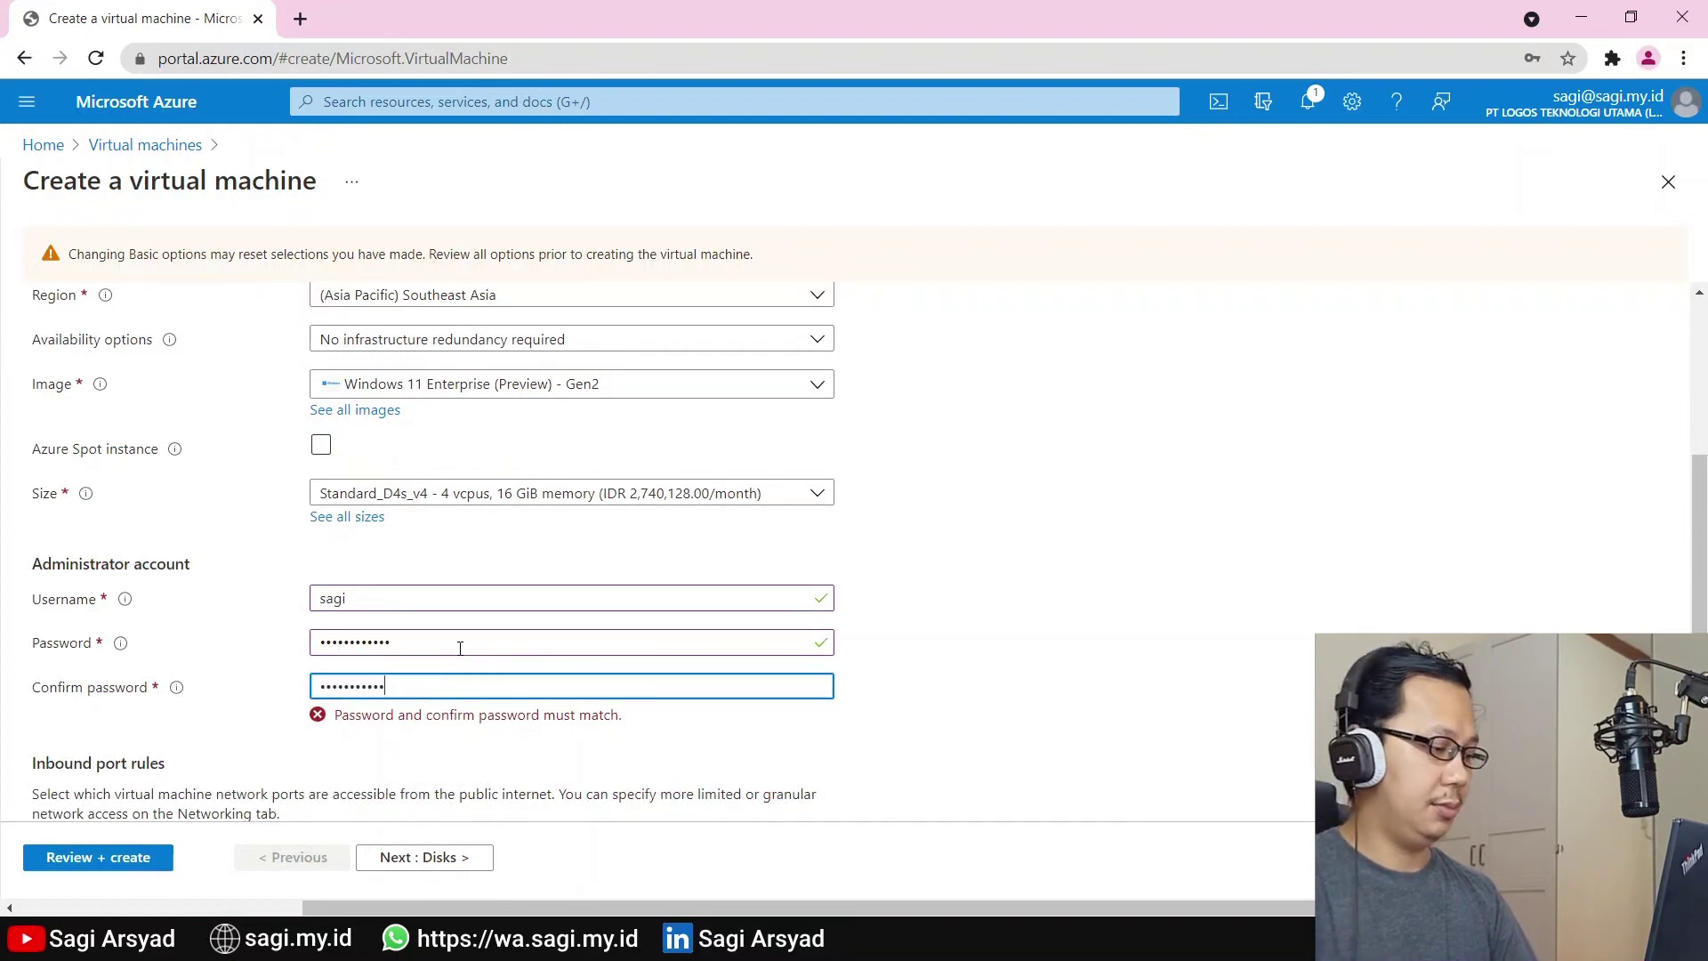
pyautogui.click(116, 859)
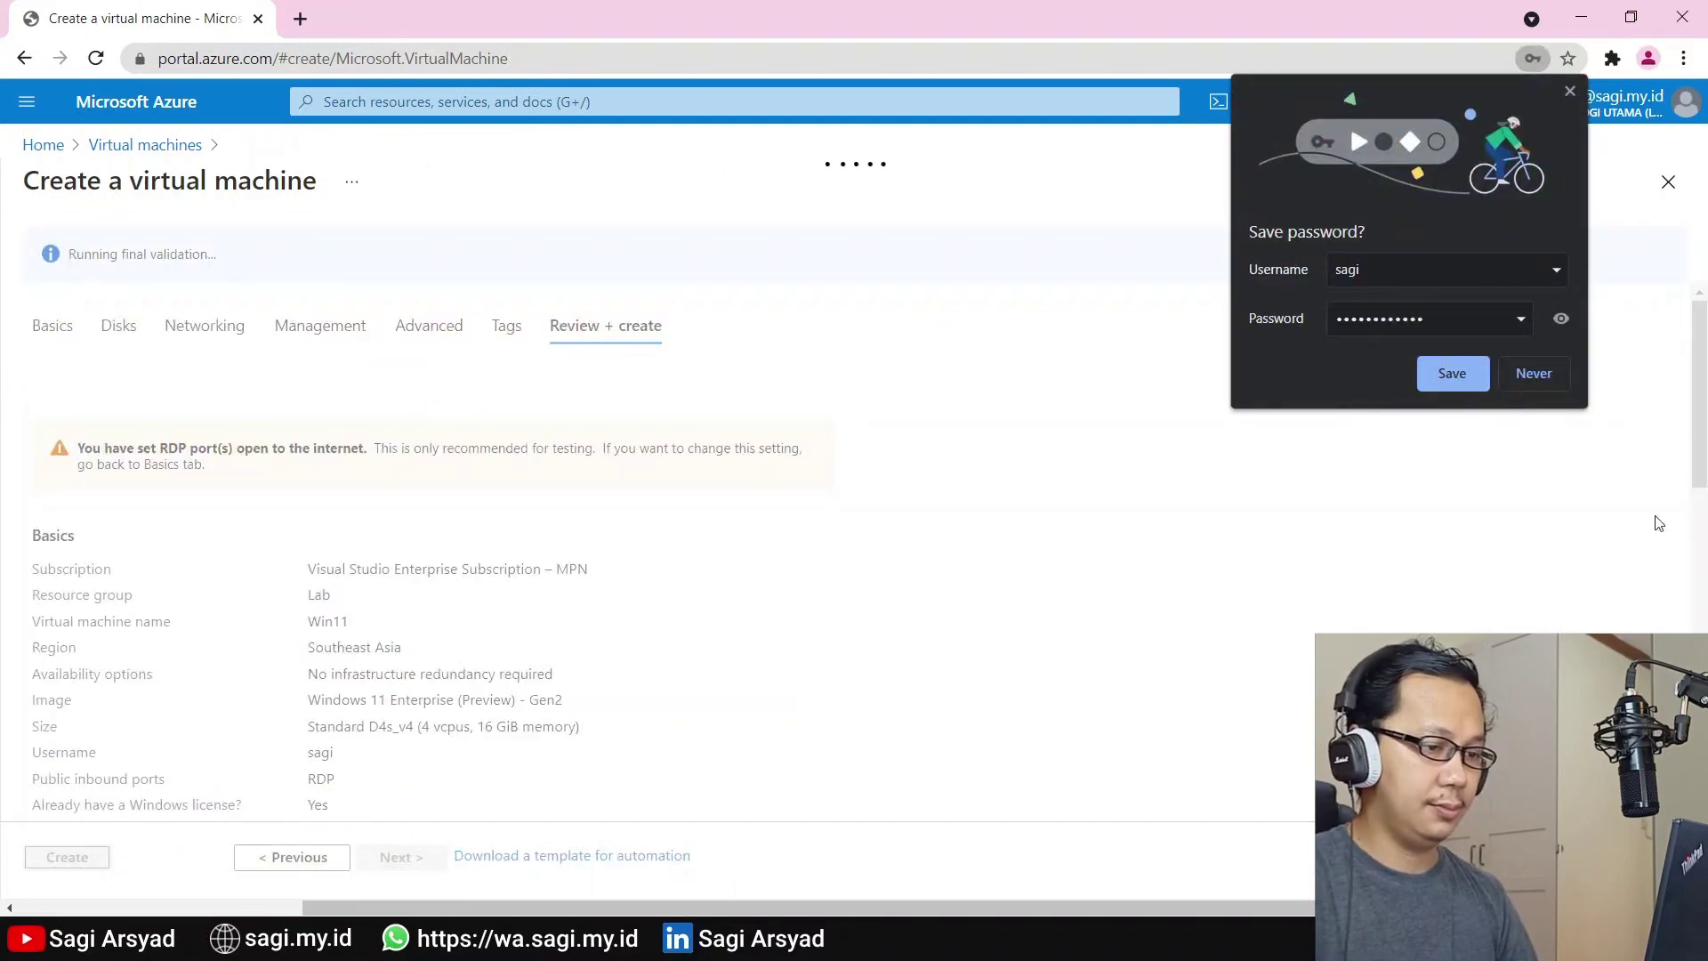
pyautogui.click(1534, 373)
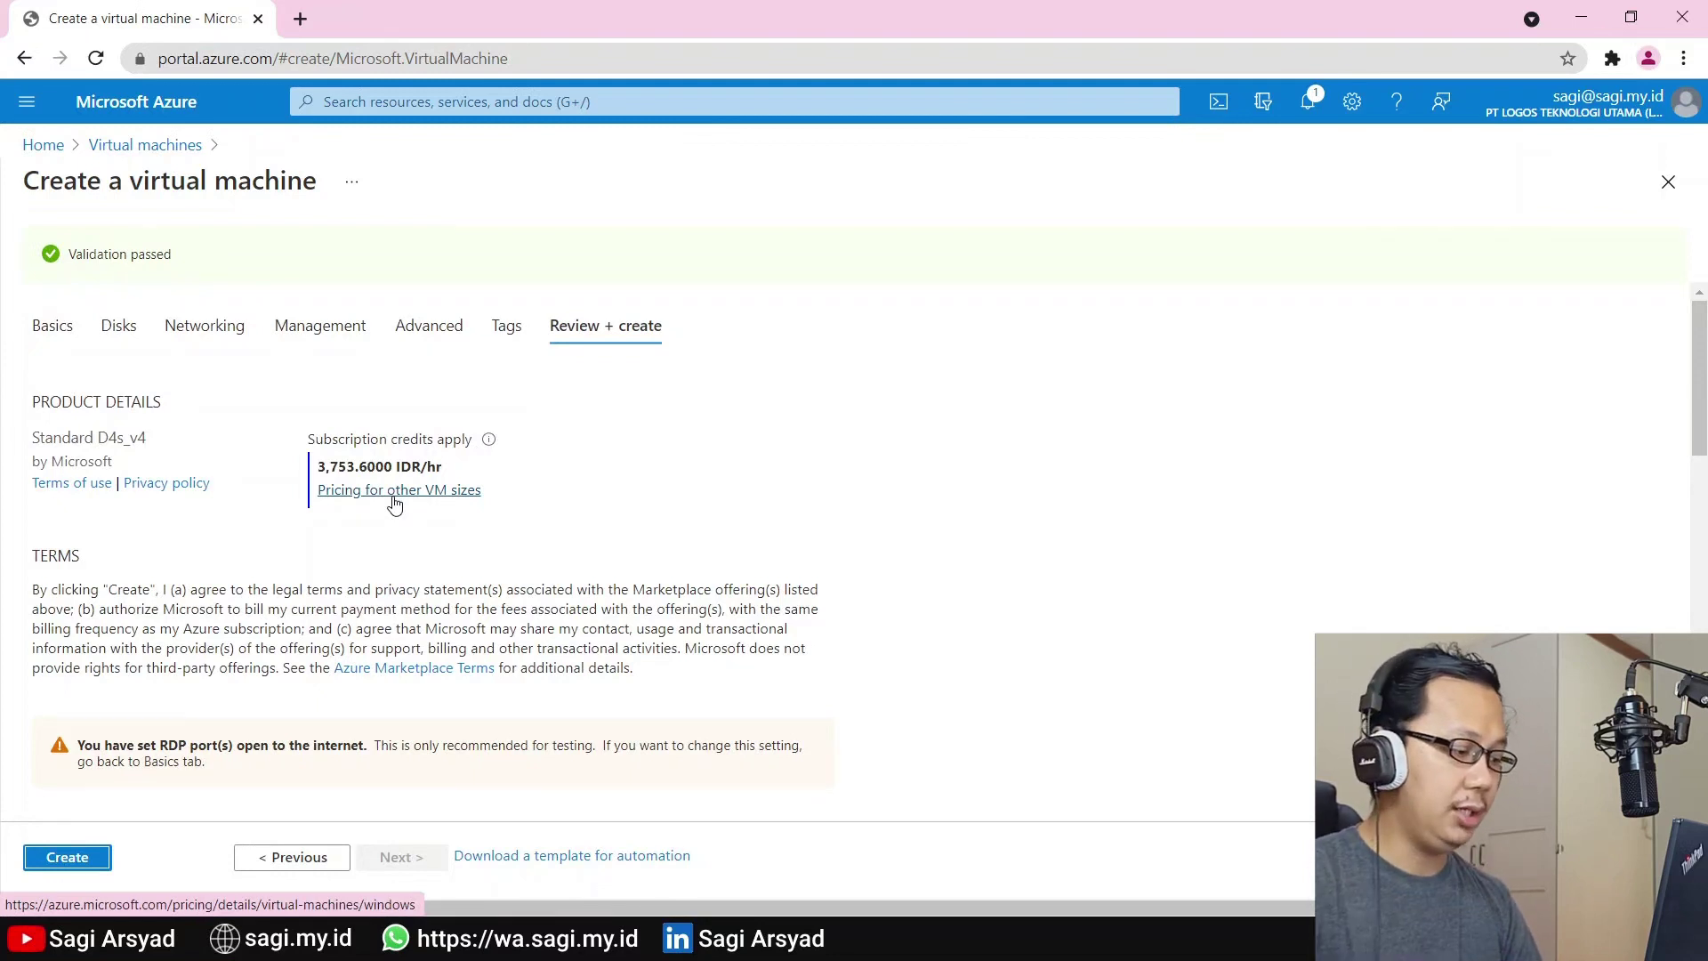
# Deploy the Win11 VM and open its resource overview when deployment completes
pyautogui.click(68, 856)
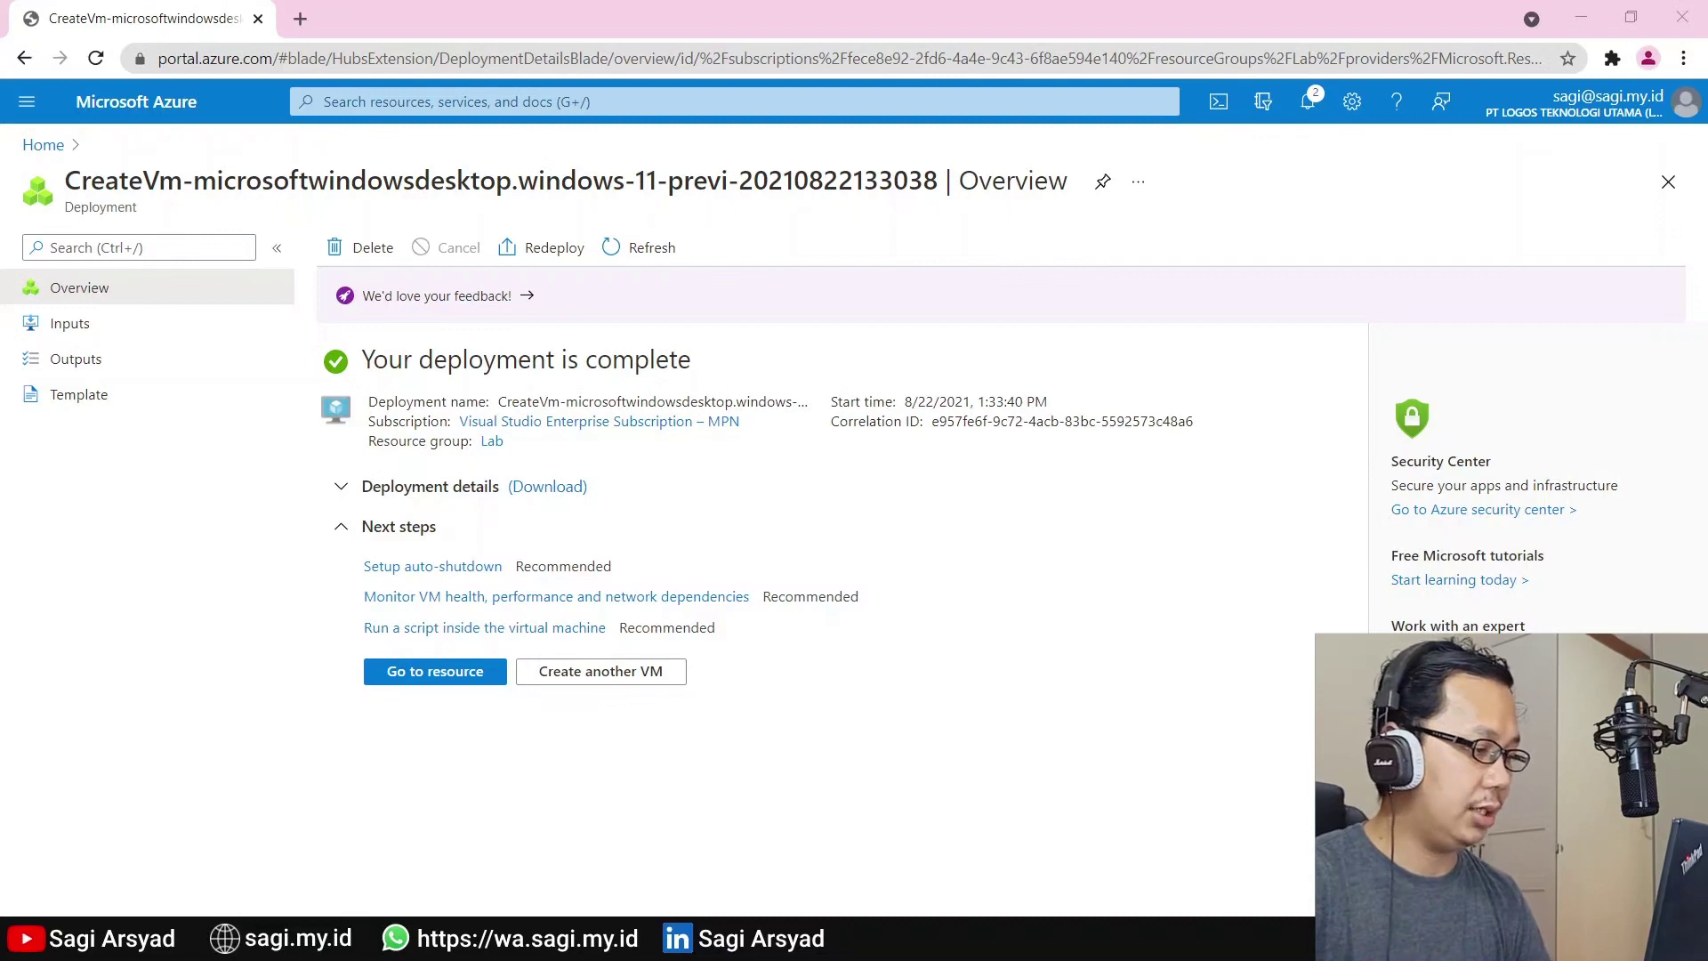
pyautogui.click(468, 682)
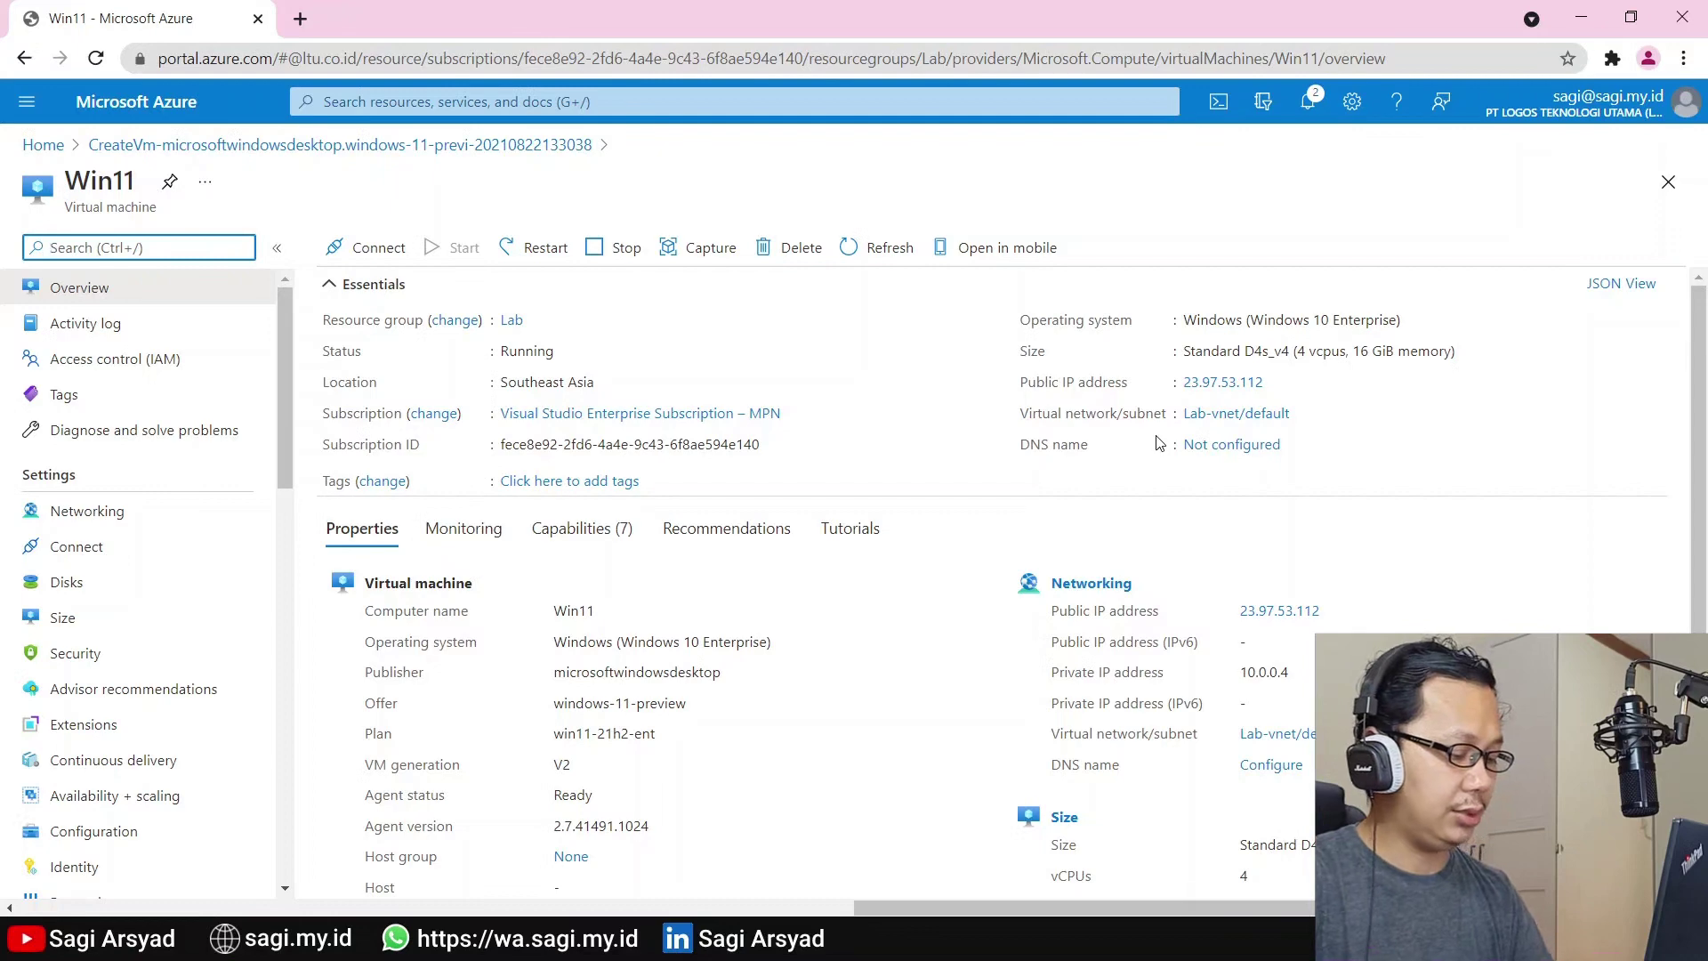
# Launch Remote Desktop Connection via mstsc and connect to the VM's public IP 23.97.53.112
pyautogui.press('super')
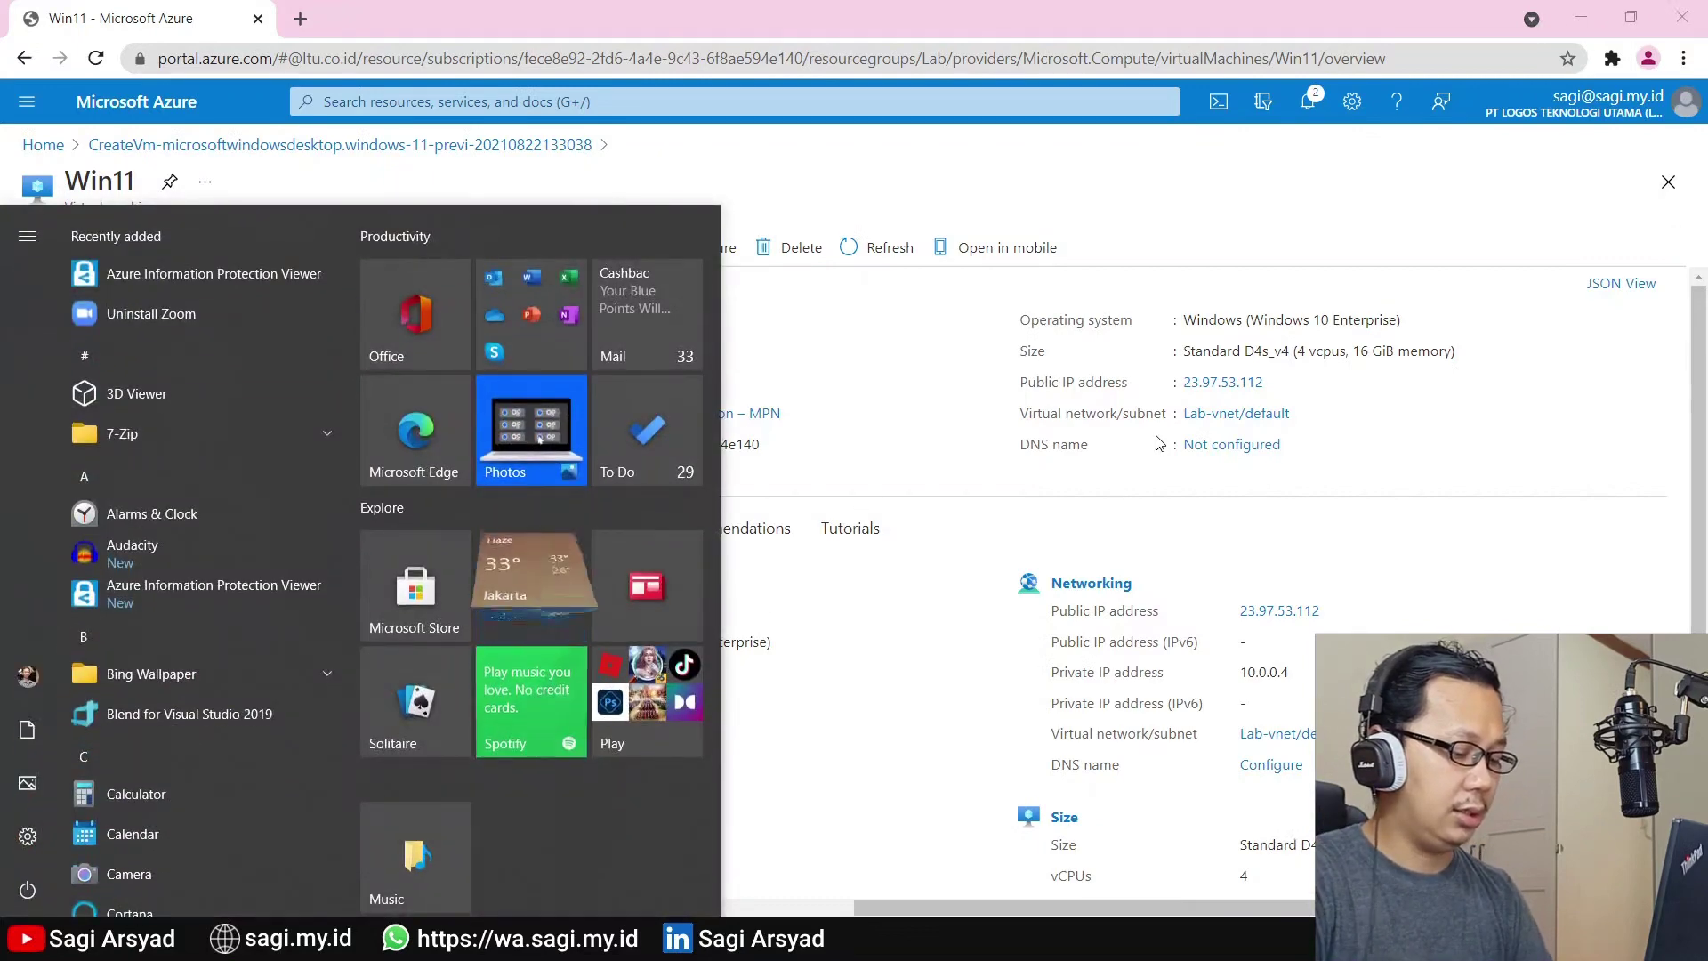
pyautogui.write('mstsc')
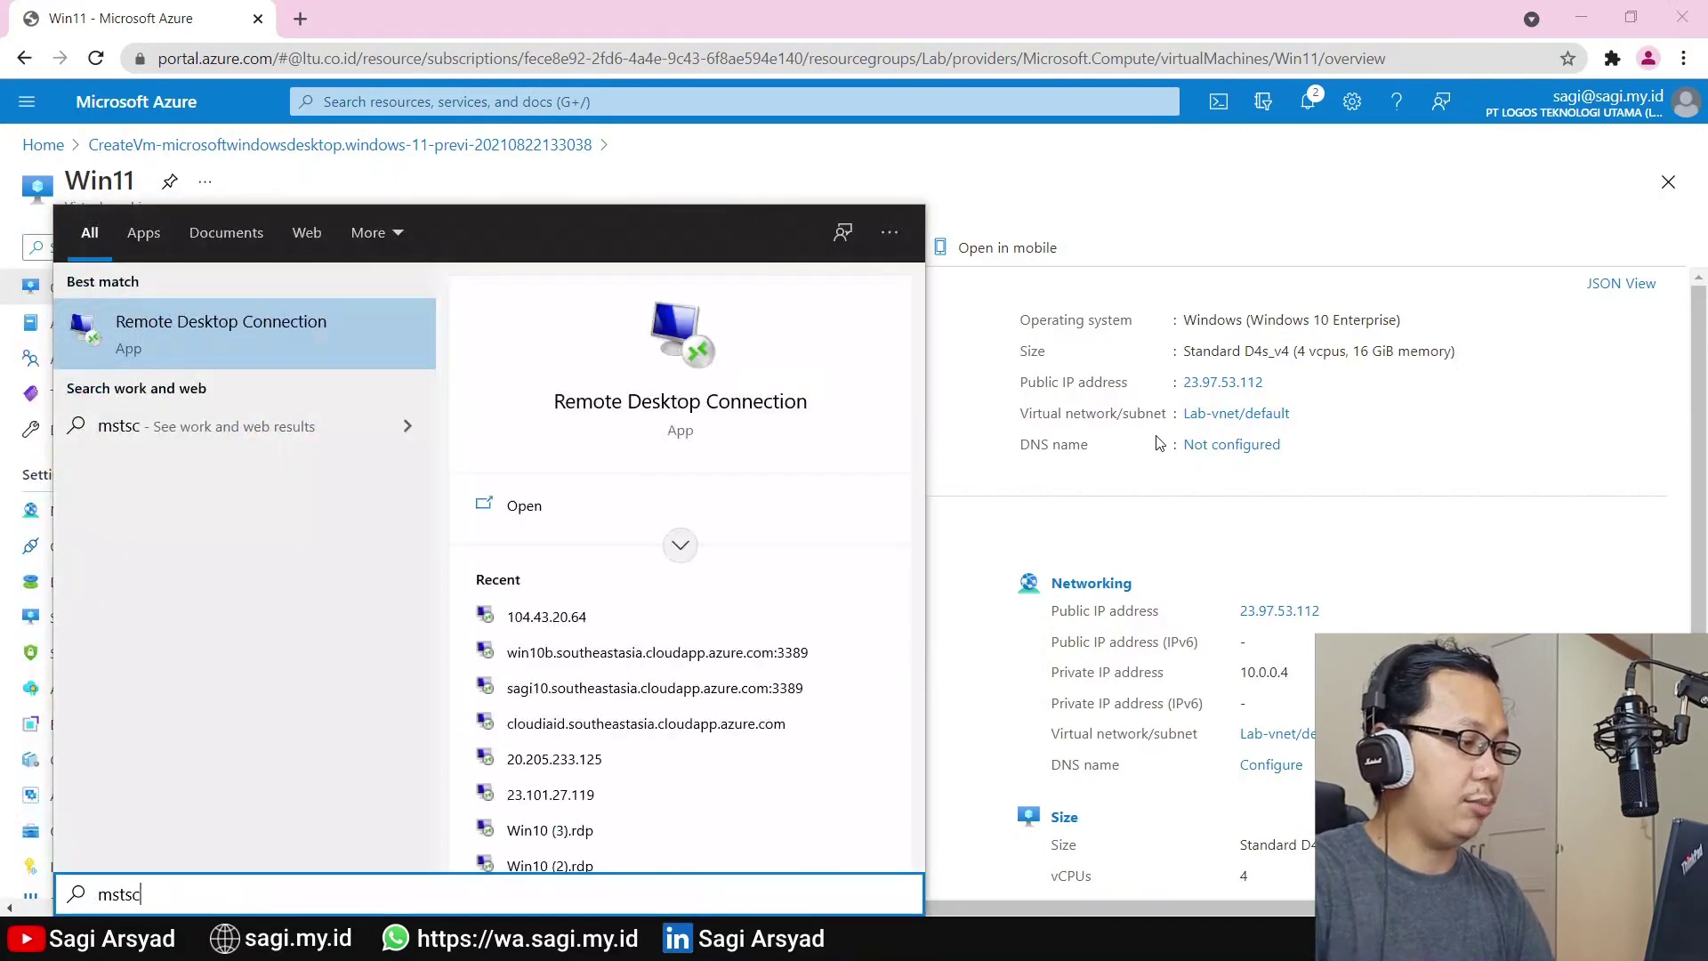
pyautogui.click(249, 360)
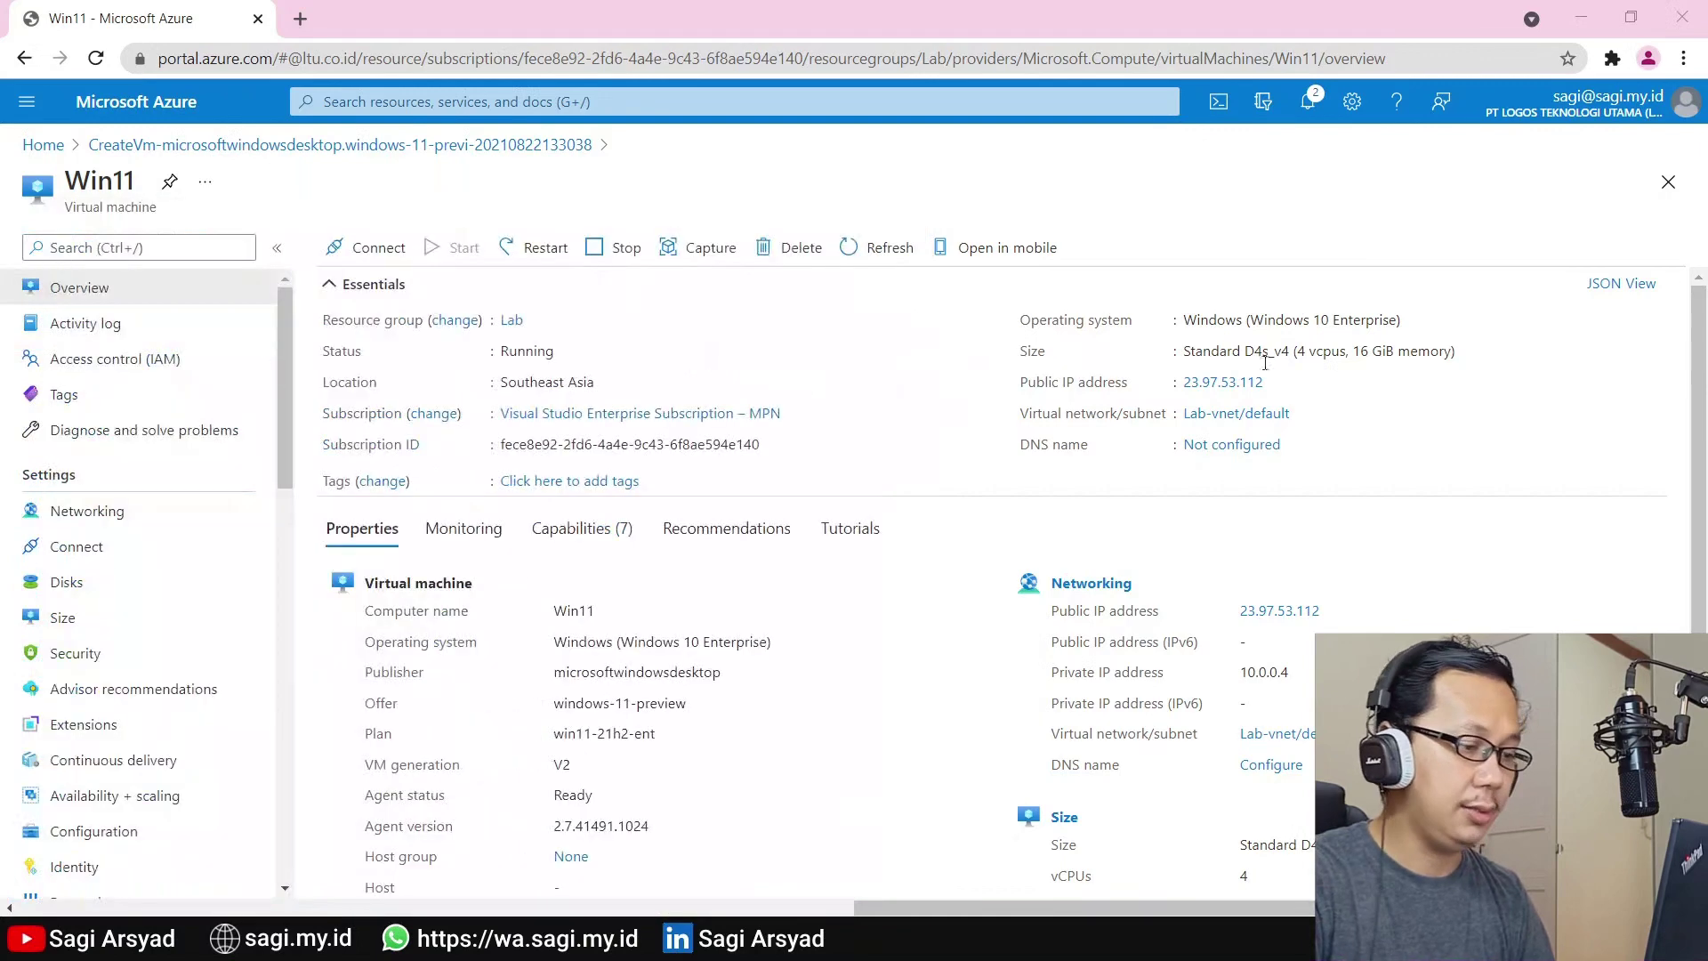
pyautogui.click(1278, 383)
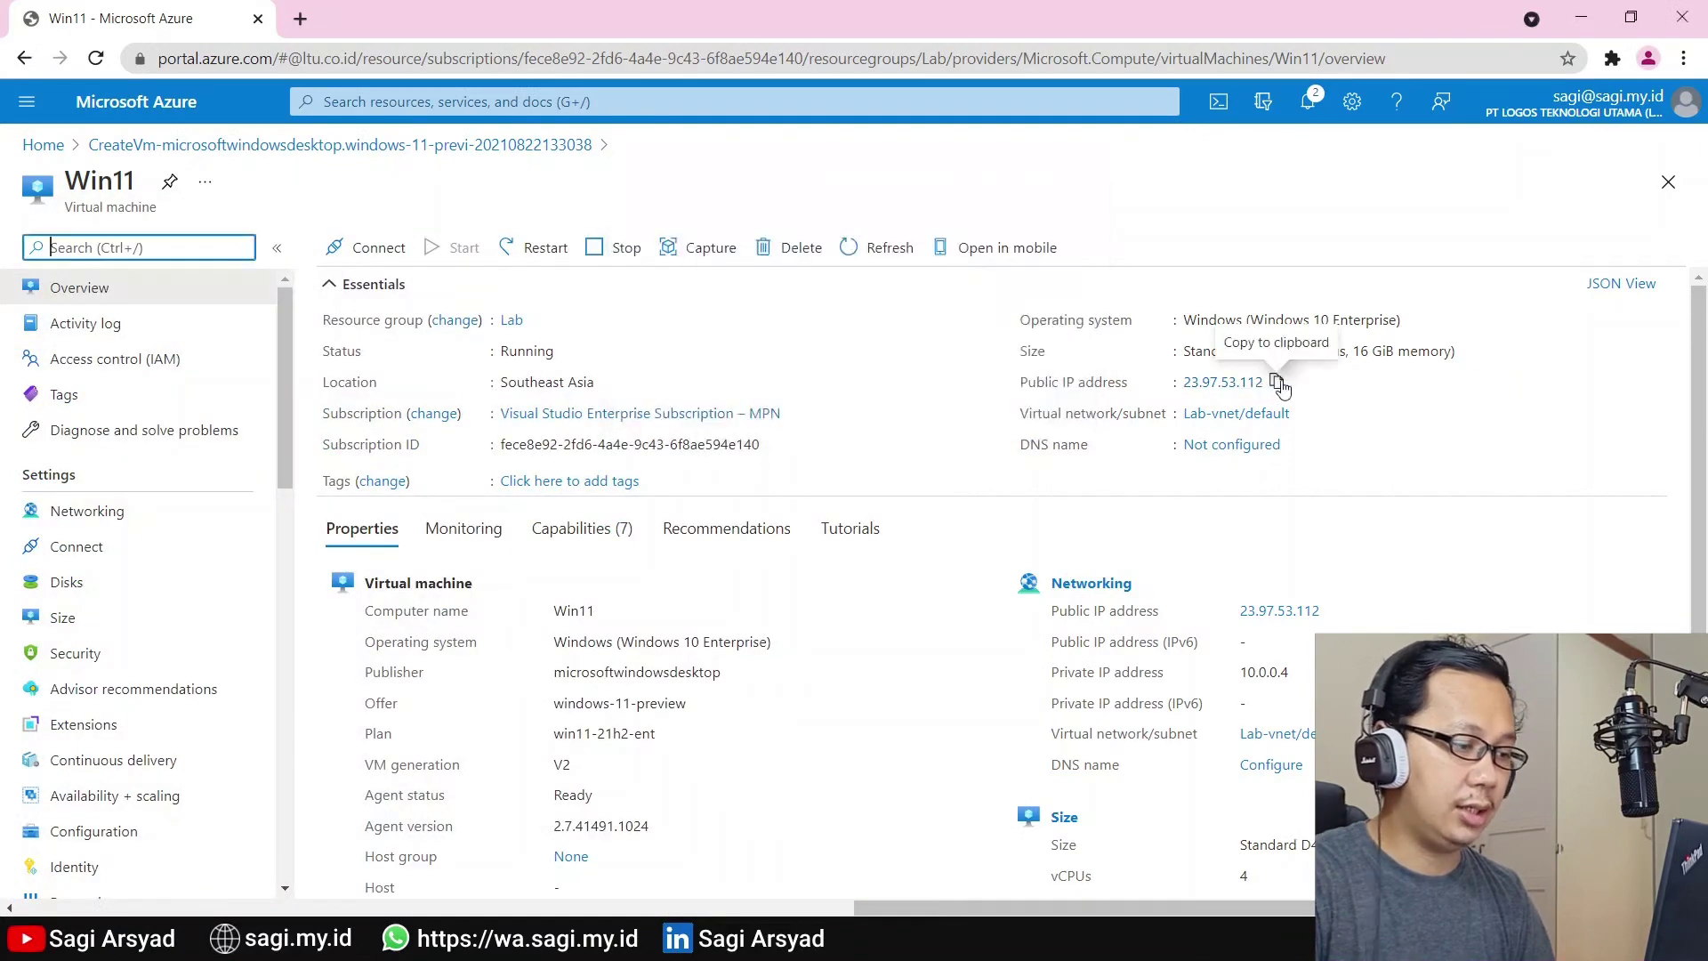
pyautogui.hotkey('alt', 'Tab')
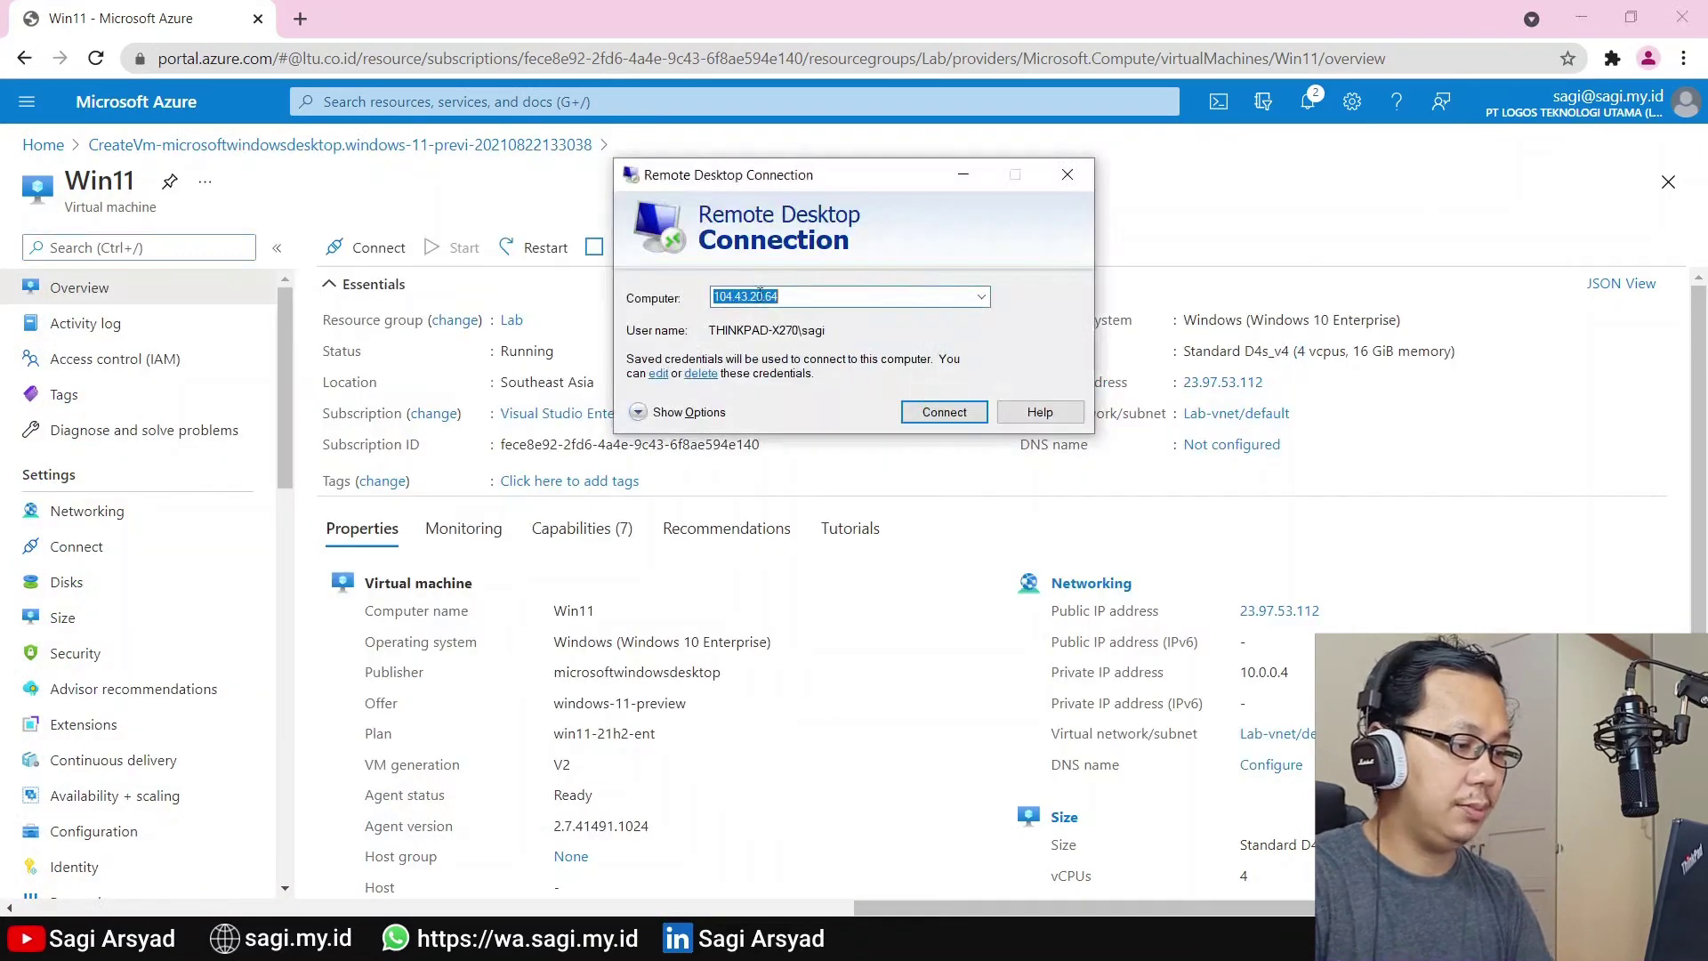
pyautogui.hotkey('ctrl', 'v')
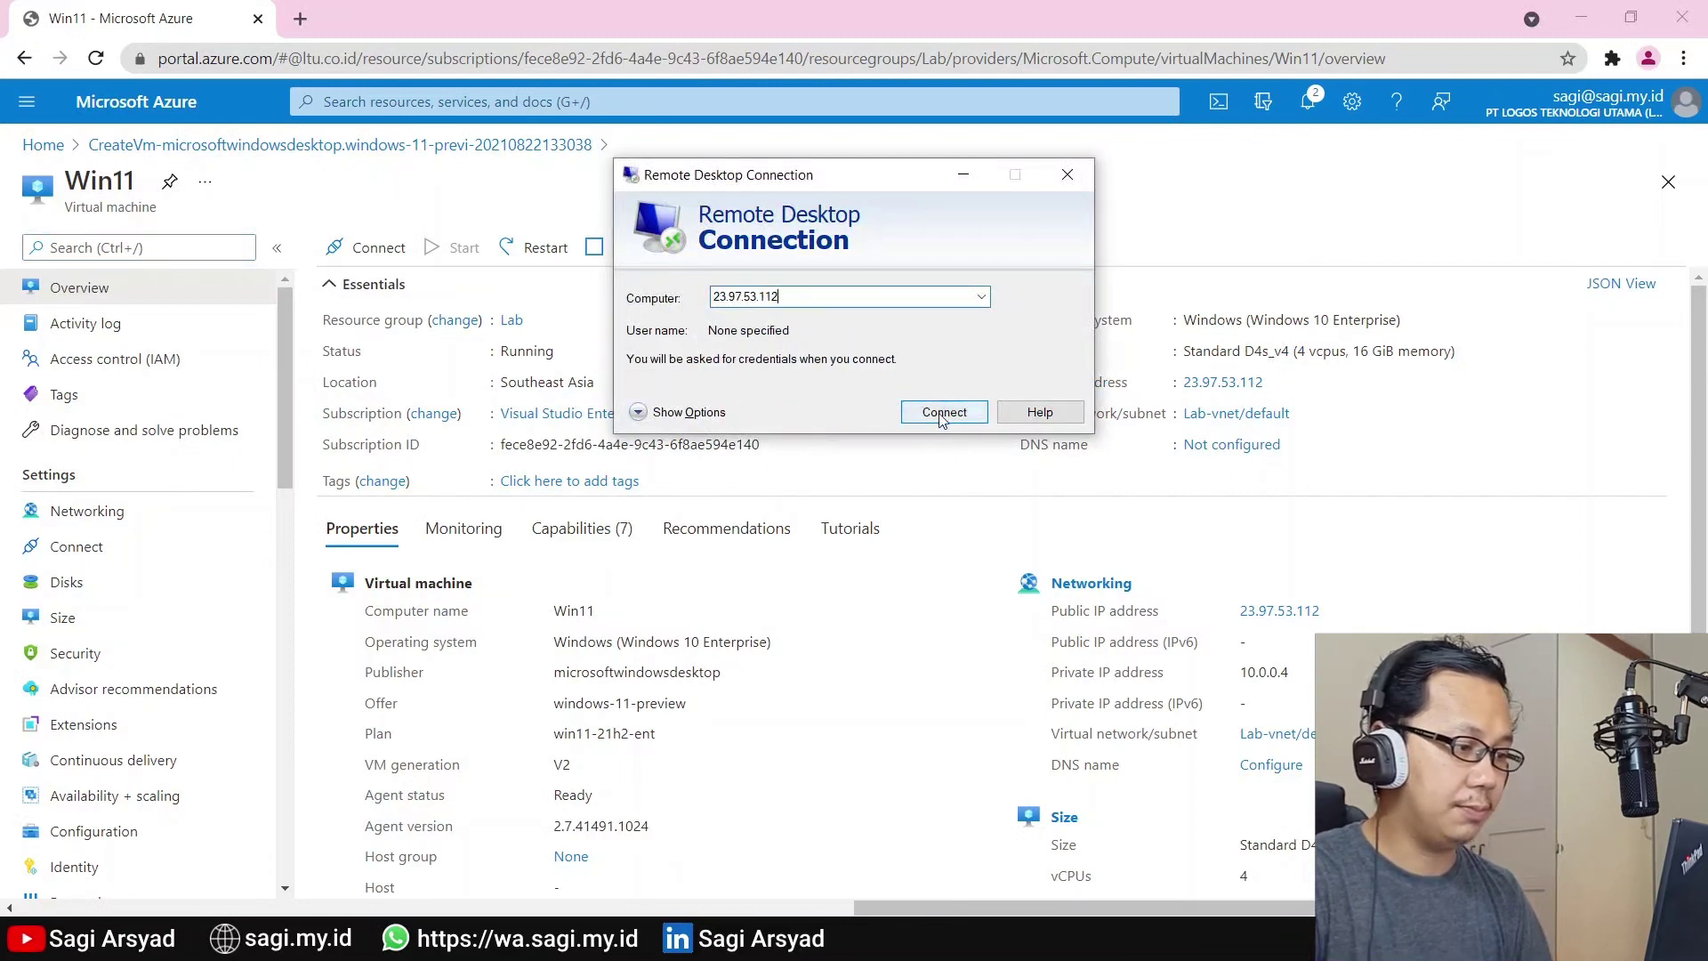
pyautogui.click(941, 414)
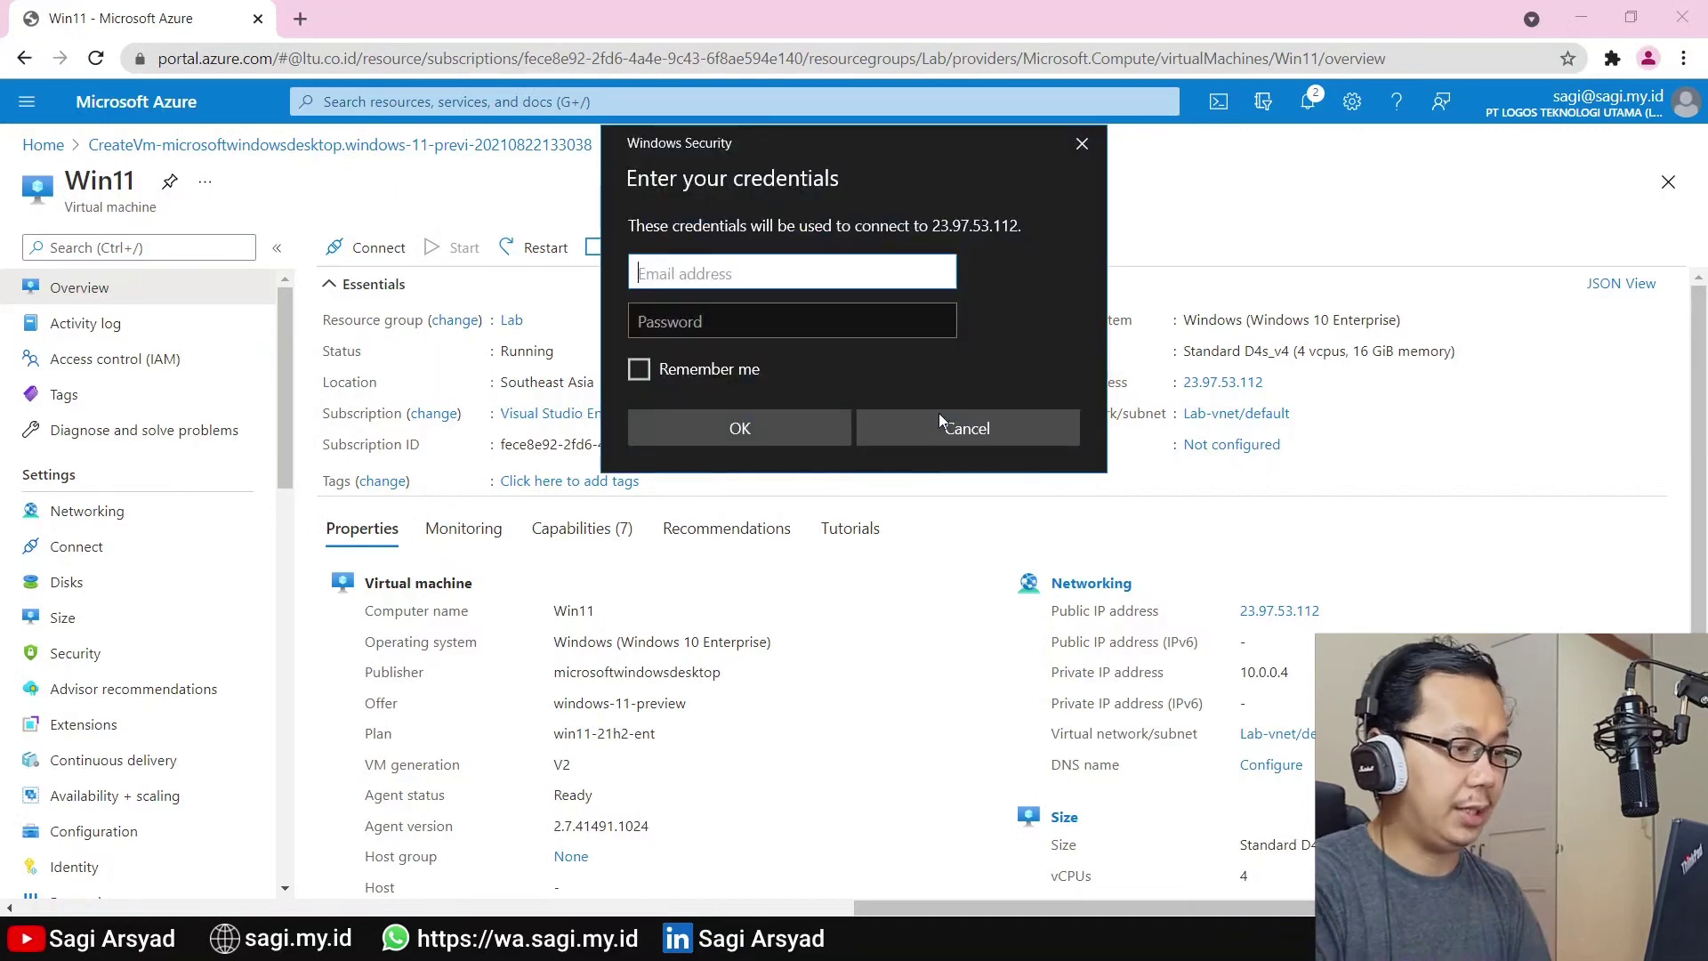
# Sign in with the administrator username and password, remembering credentials and accepting the certificate
pyautogui.write('sagi')
pyautogui.press('Tab')
pyautogui.write('••')
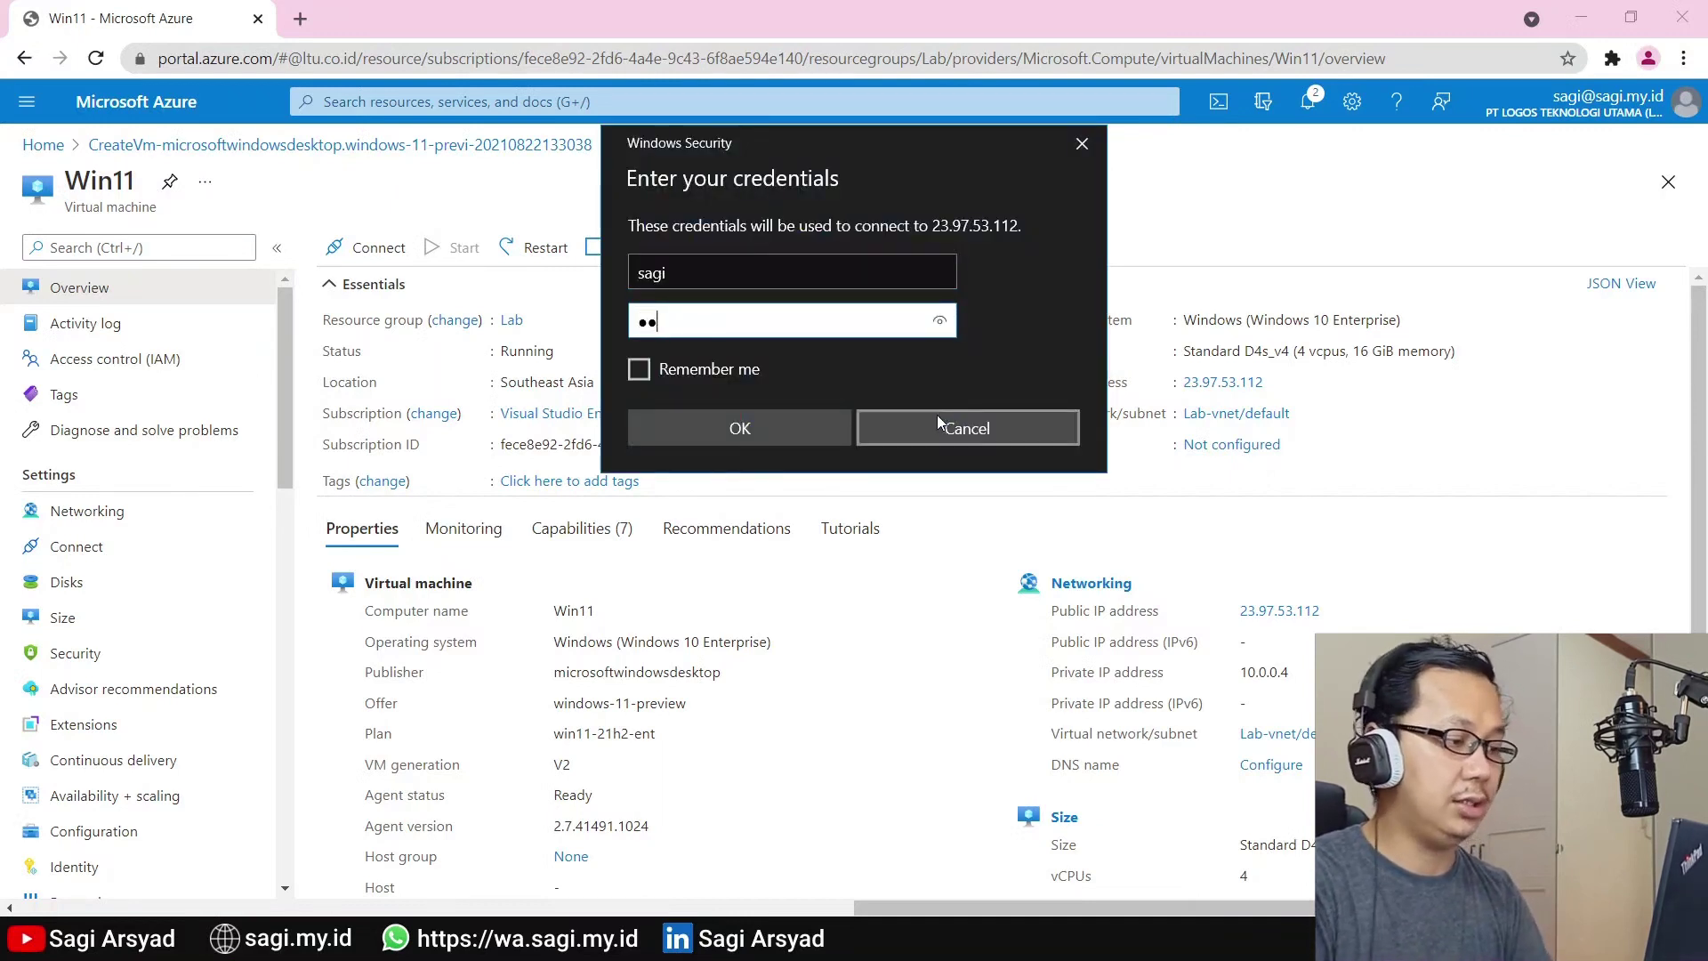
pyautogui.write('•••••••')
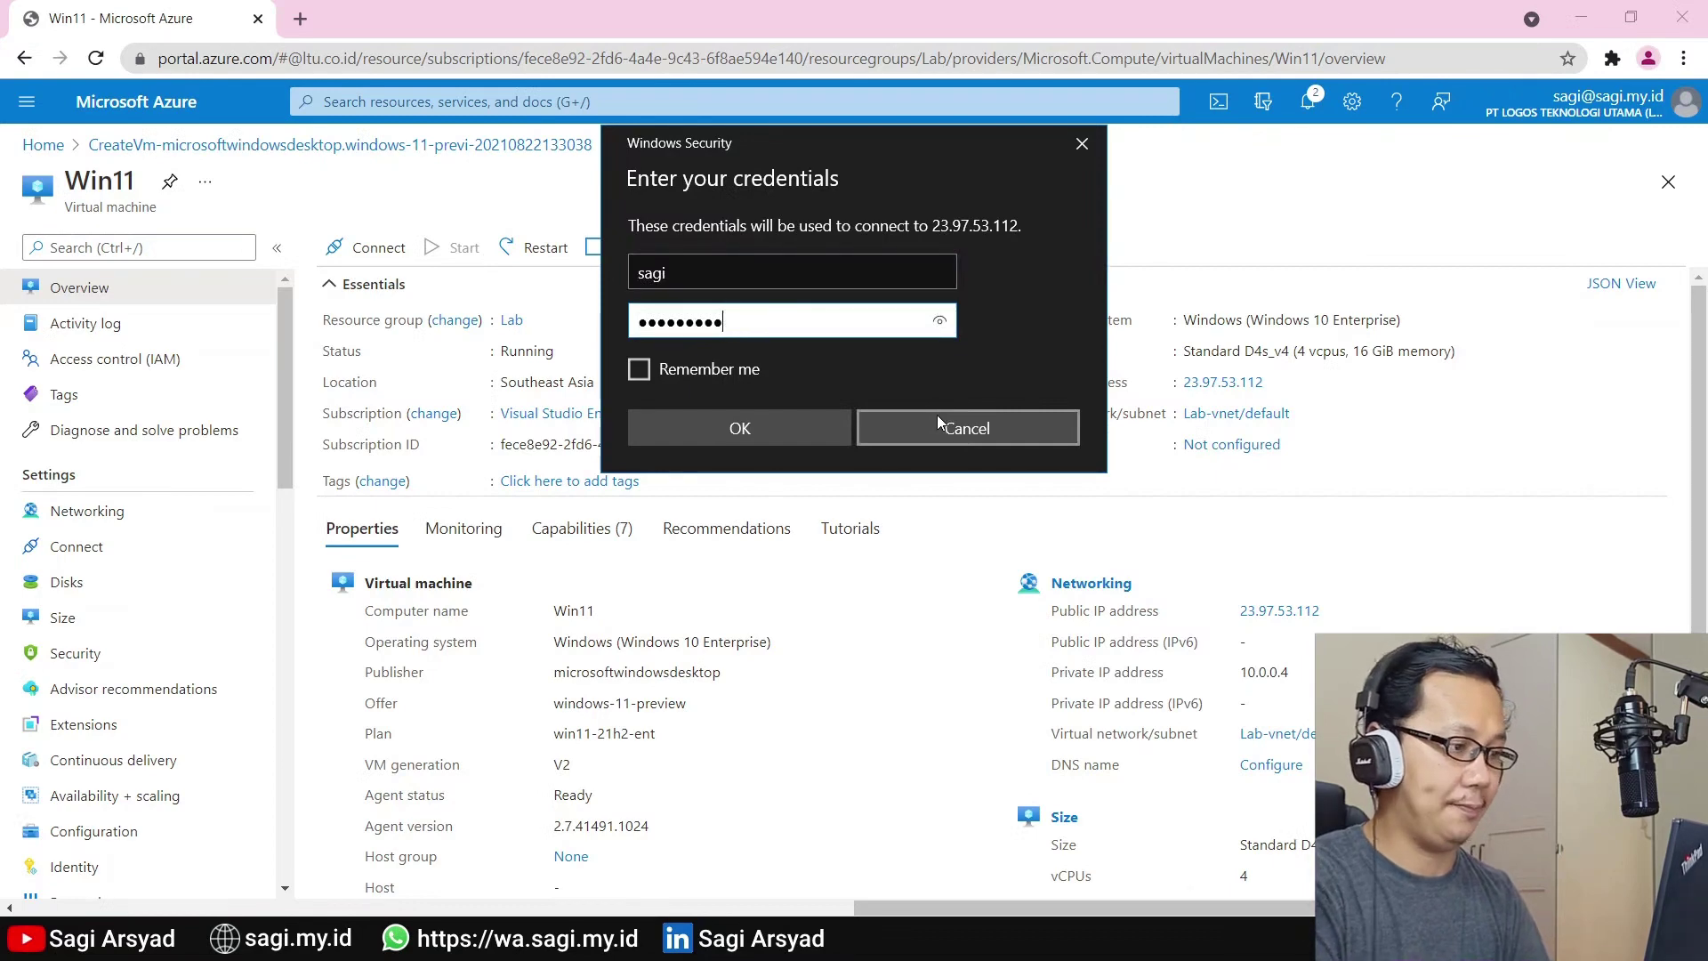
pyautogui.write('•••')
pyautogui.press('Tab')
pyautogui.press('space')
pyautogui.press('Return')
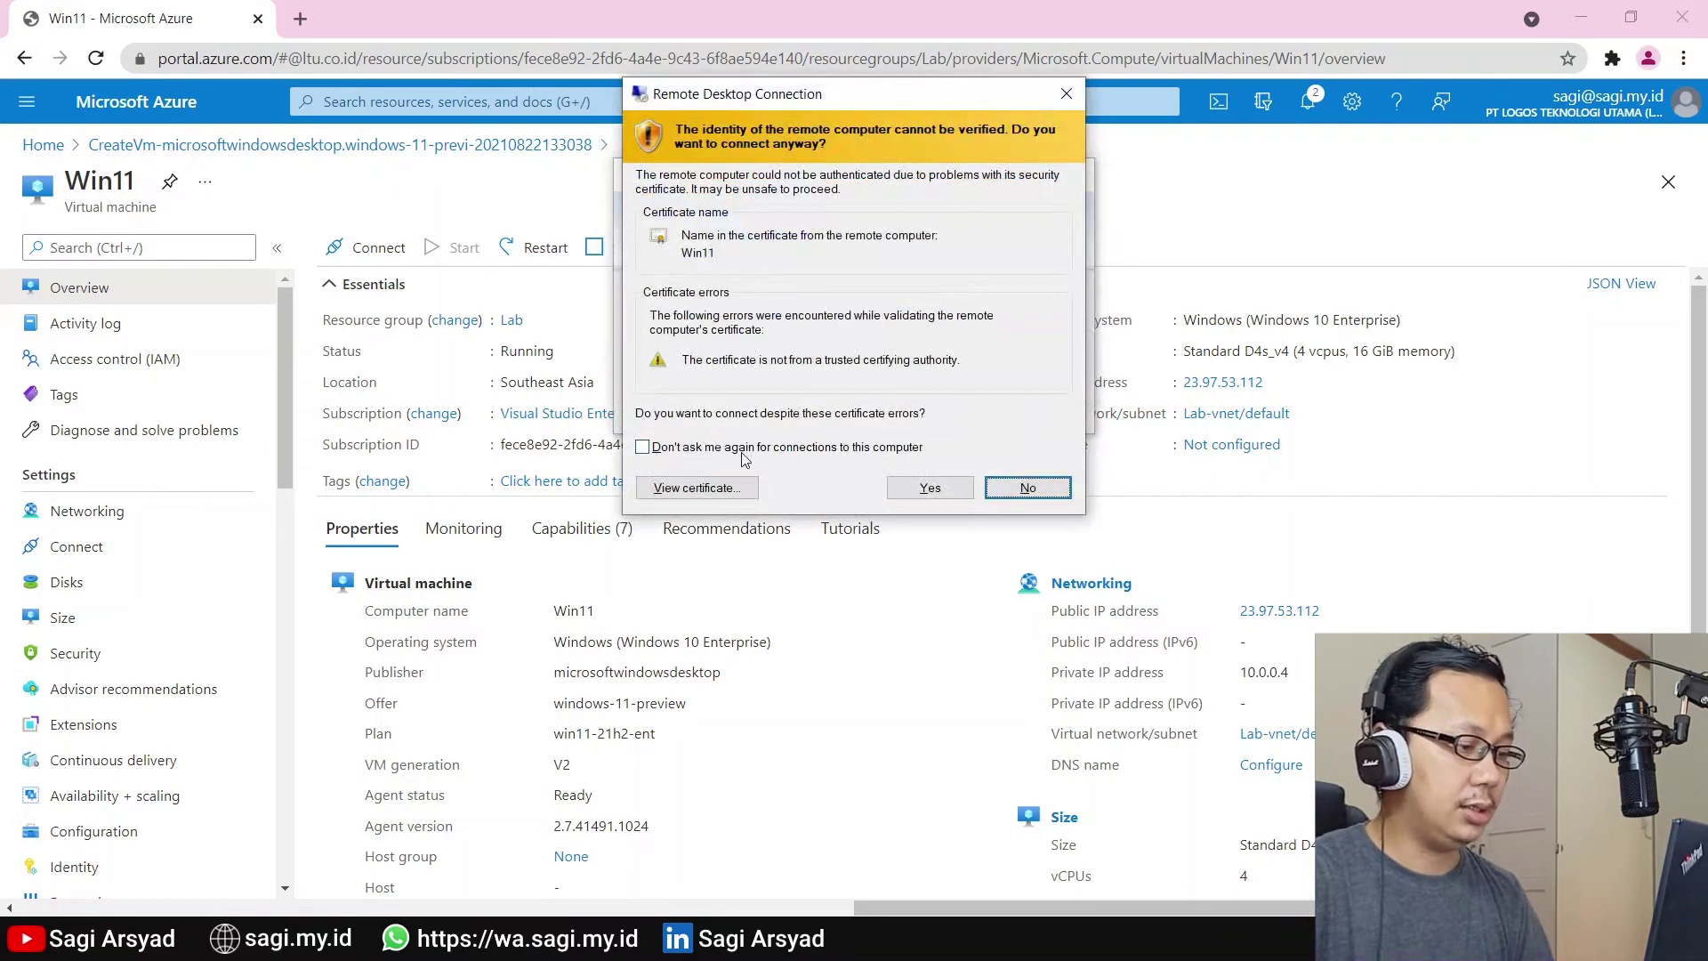
pyautogui.click(747, 451)
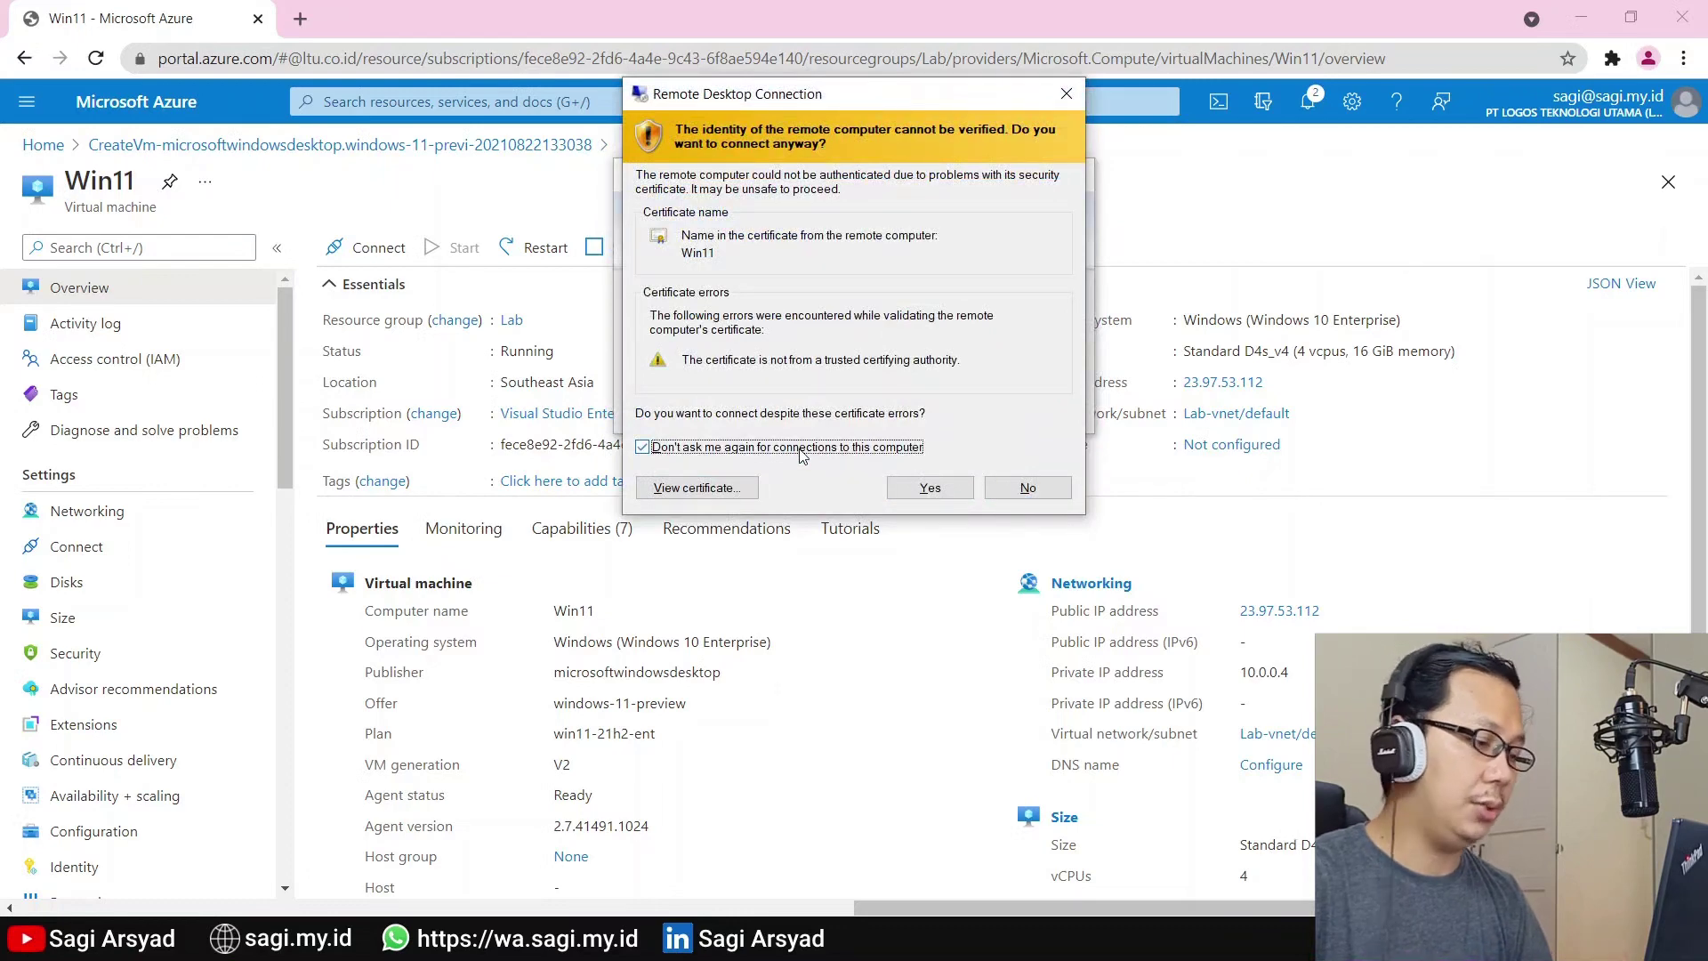
pyautogui.click(897, 486)
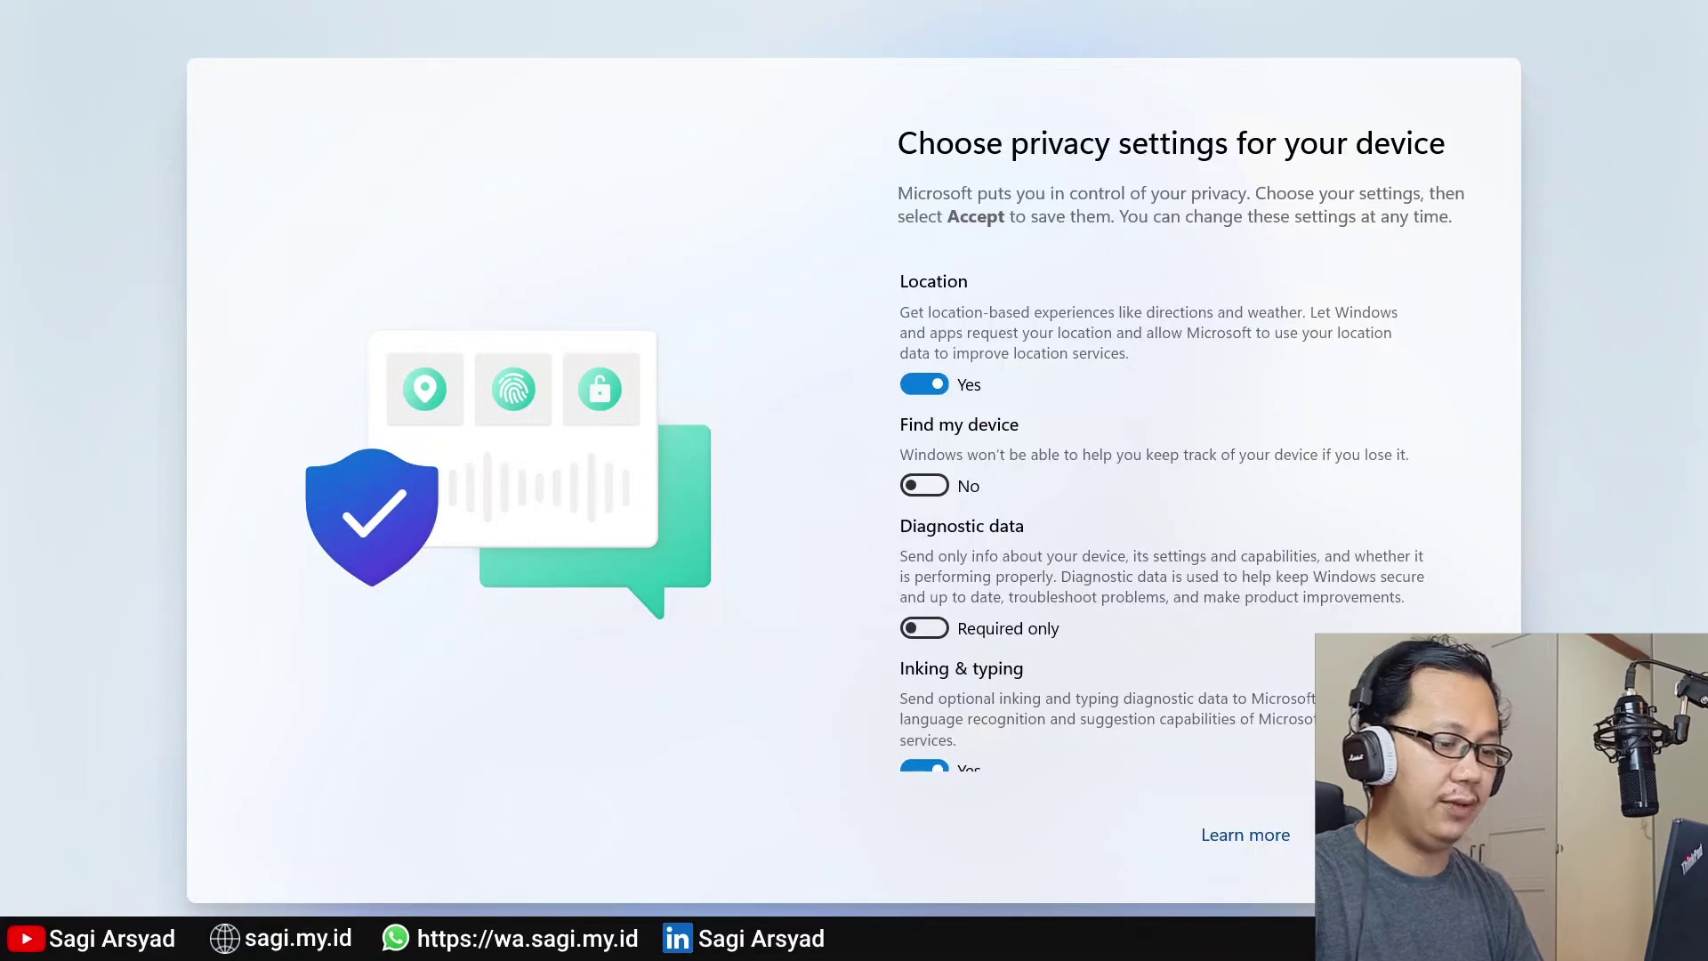
# Accept the default privacy settings on the remote Windows 11 first sign-in
pyautogui.scroll(-5, 1188, 518)
pyautogui.press('Return')
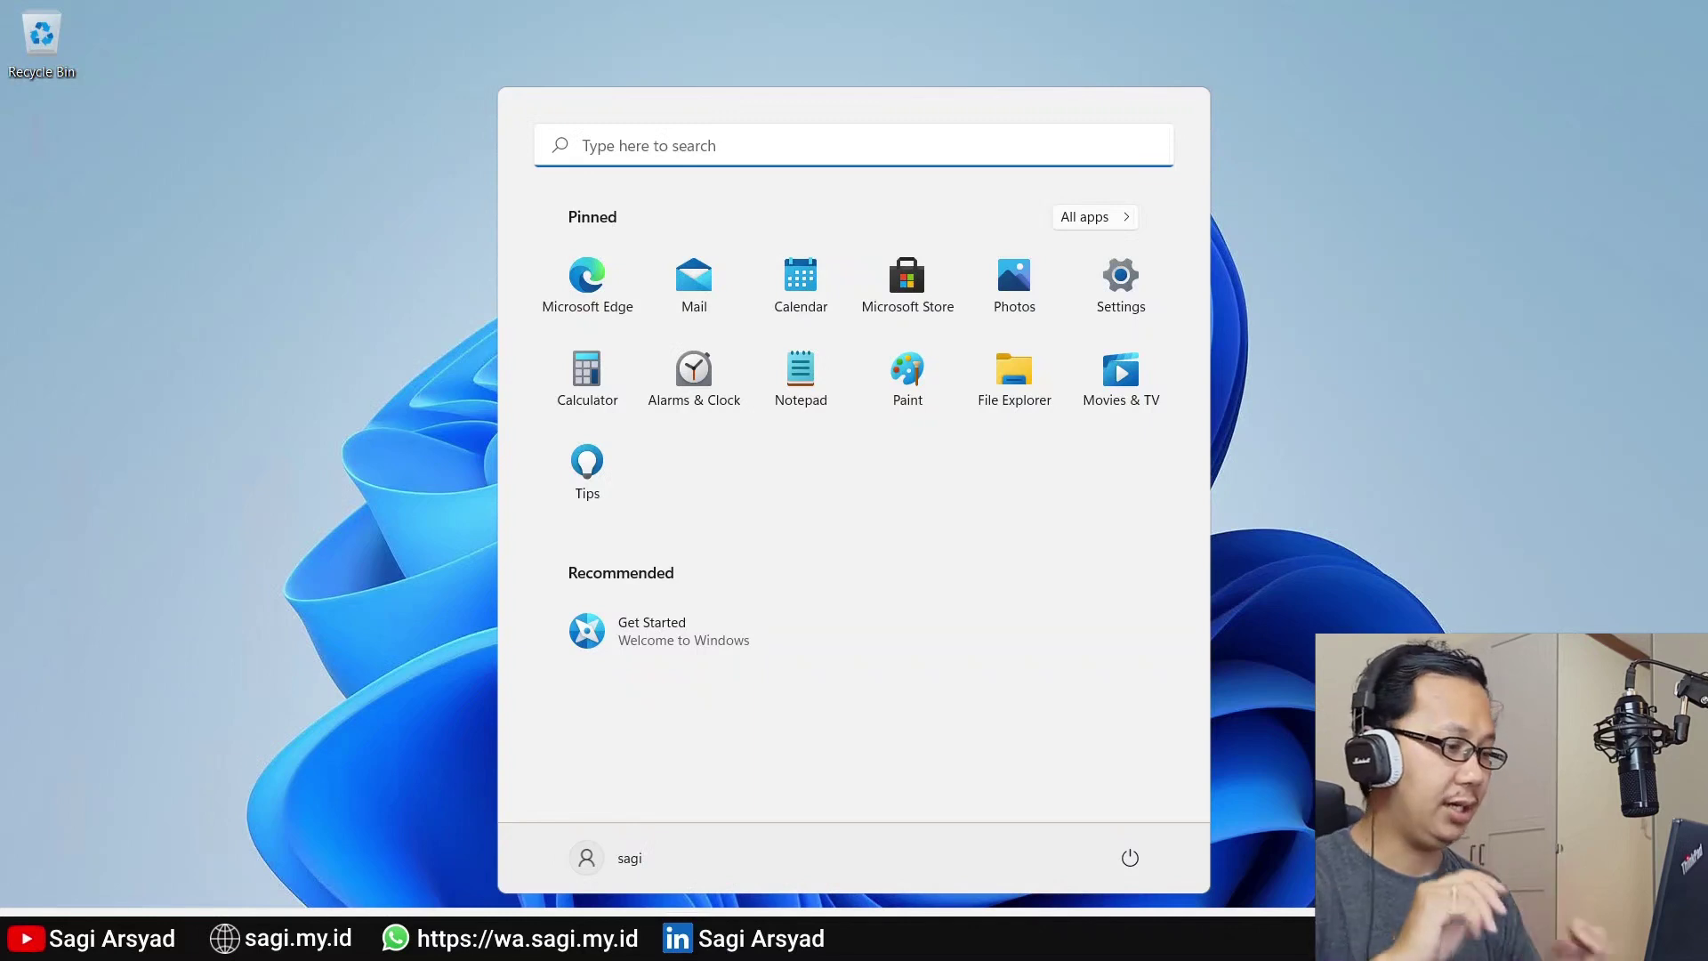
# Run winver, confirm Version 21H2 (OS Build 22000.132), and close About Windows
pyautogui.press('super+r')
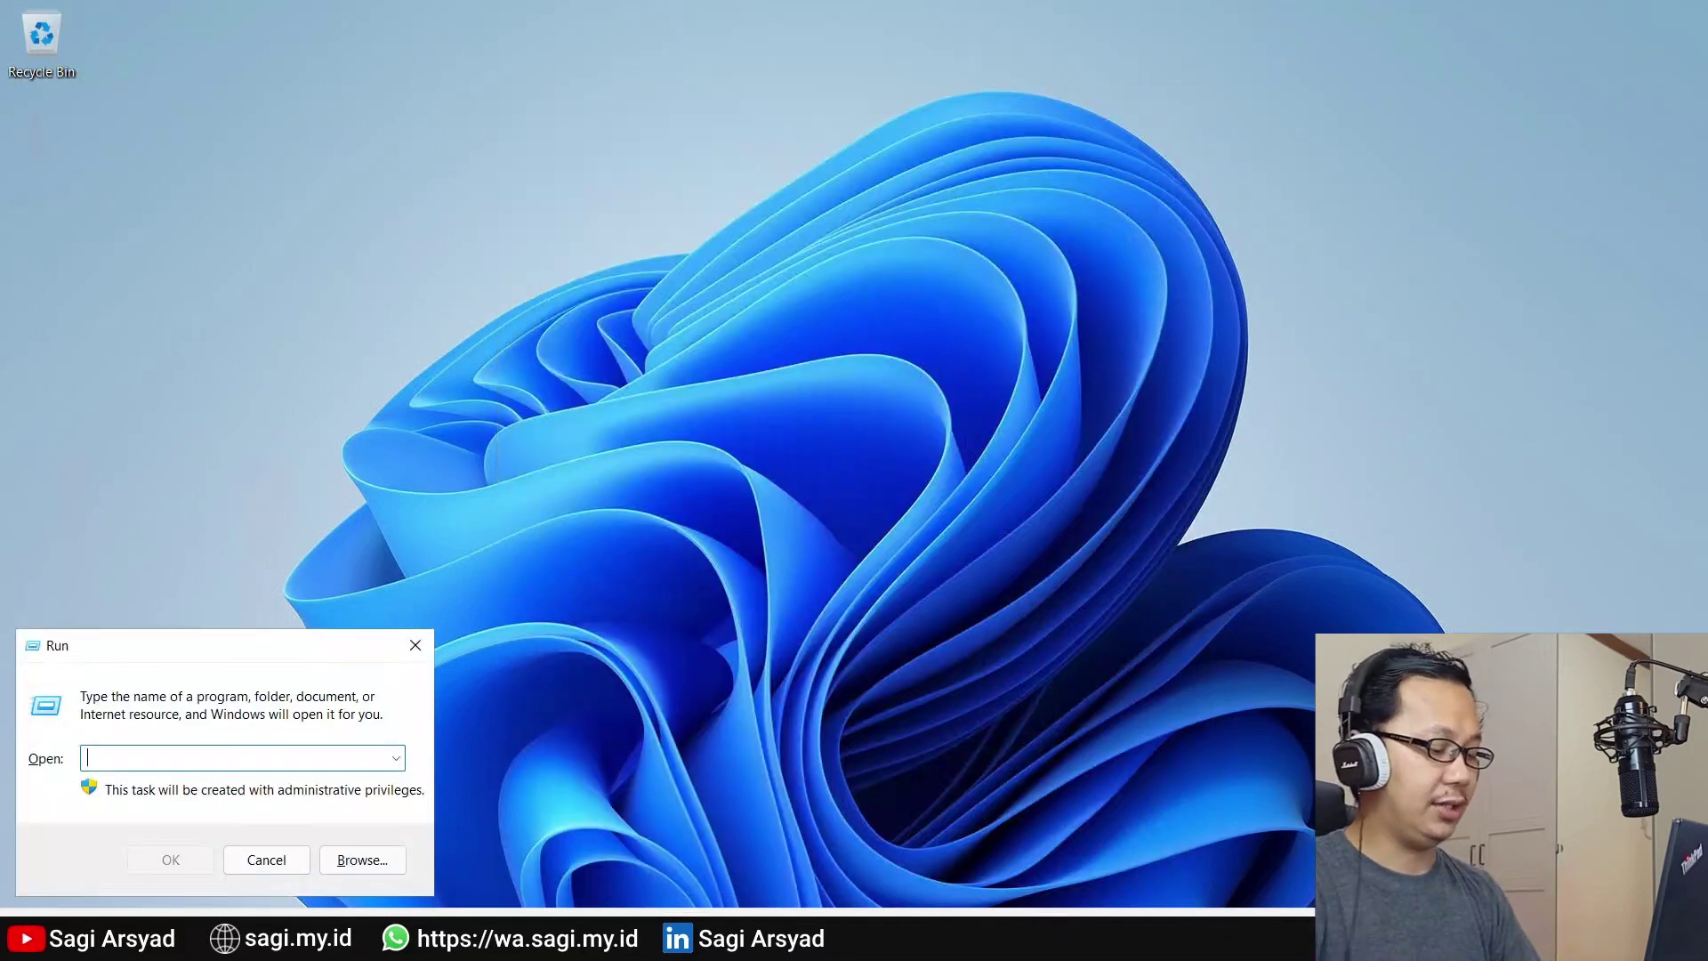
pyautogui.write('winver')
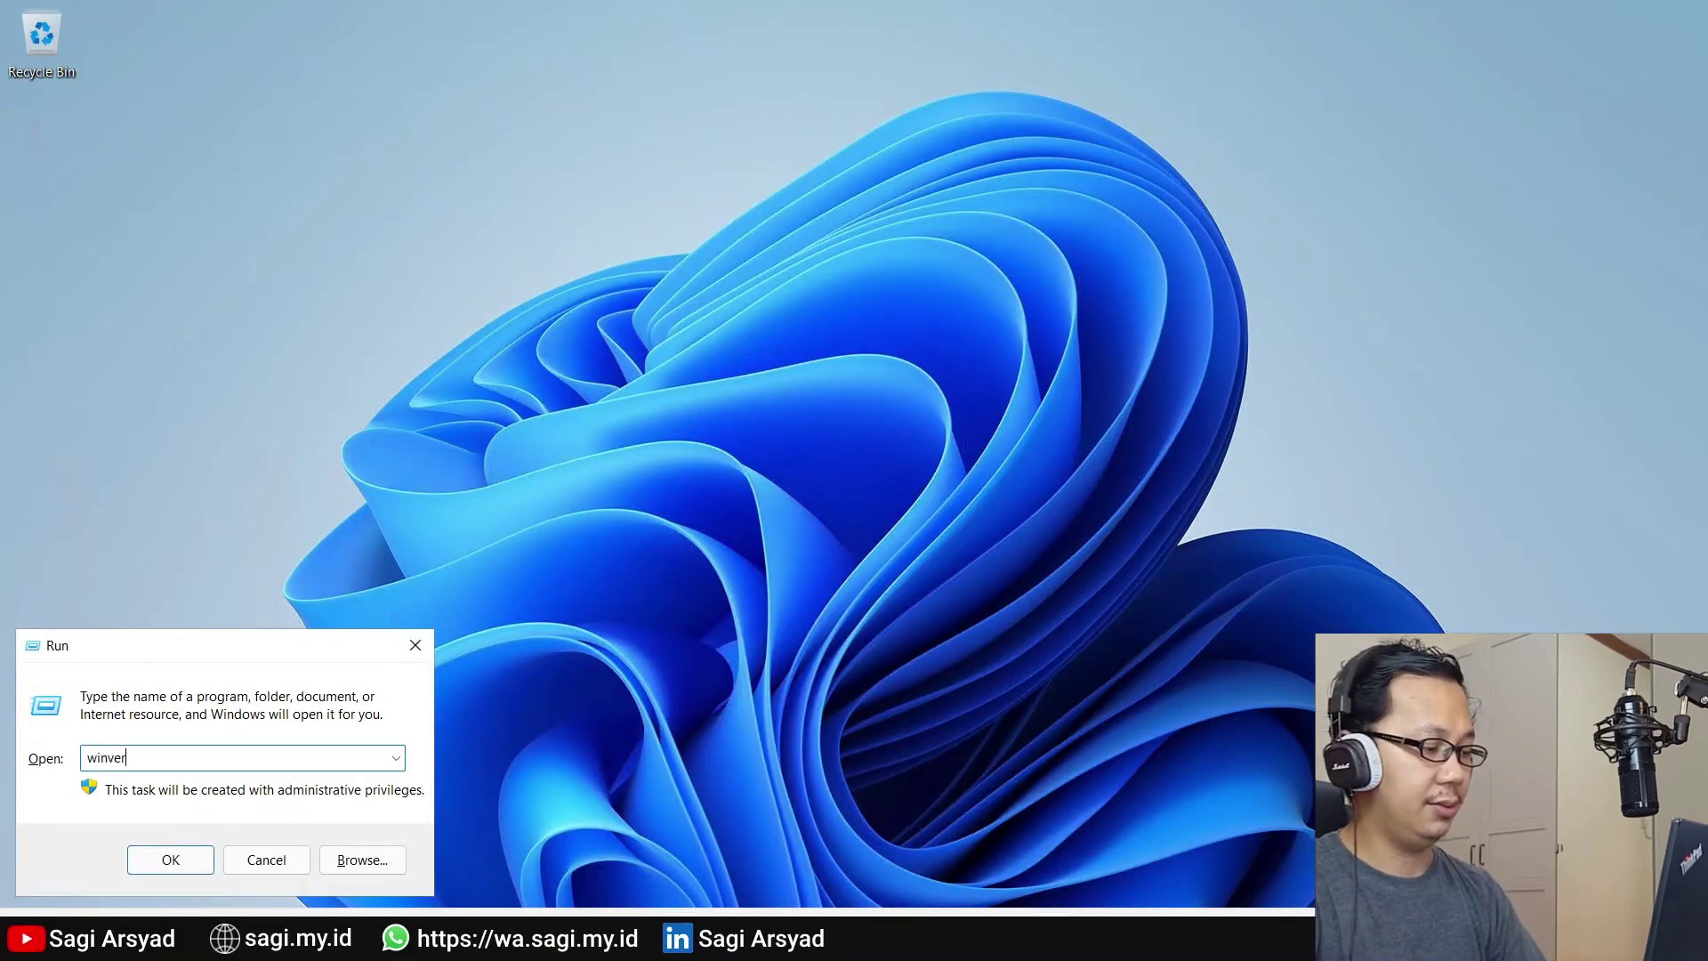
pyautogui.press('Return')
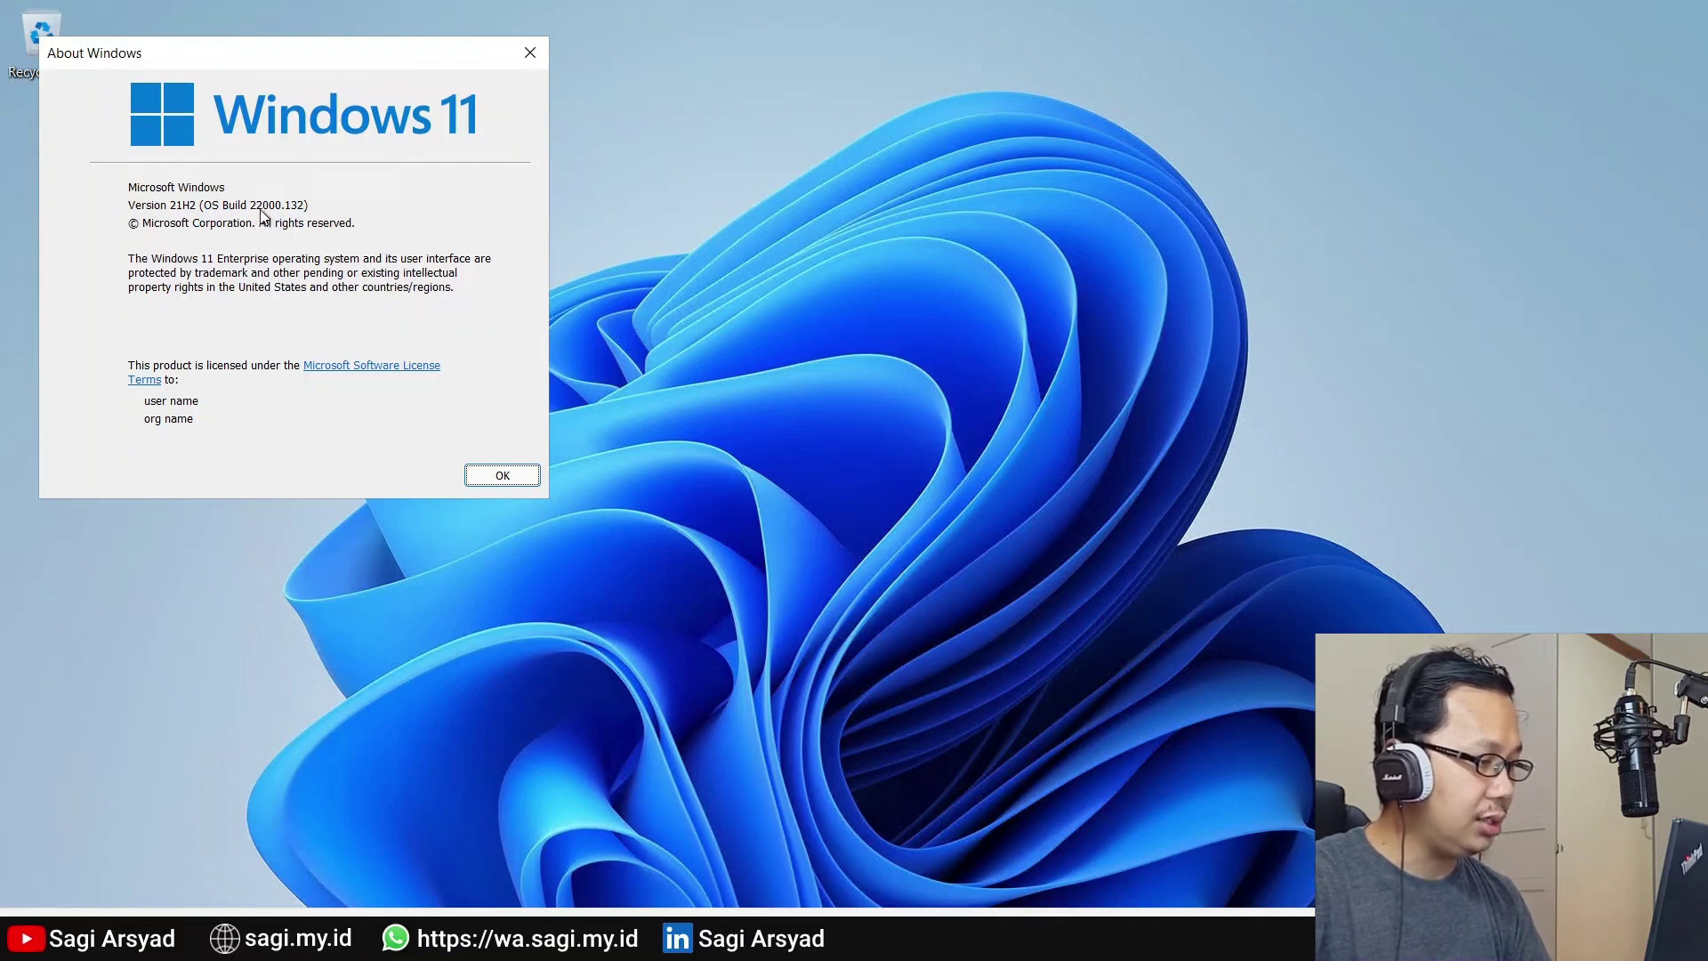
pyautogui.click(338, 222)
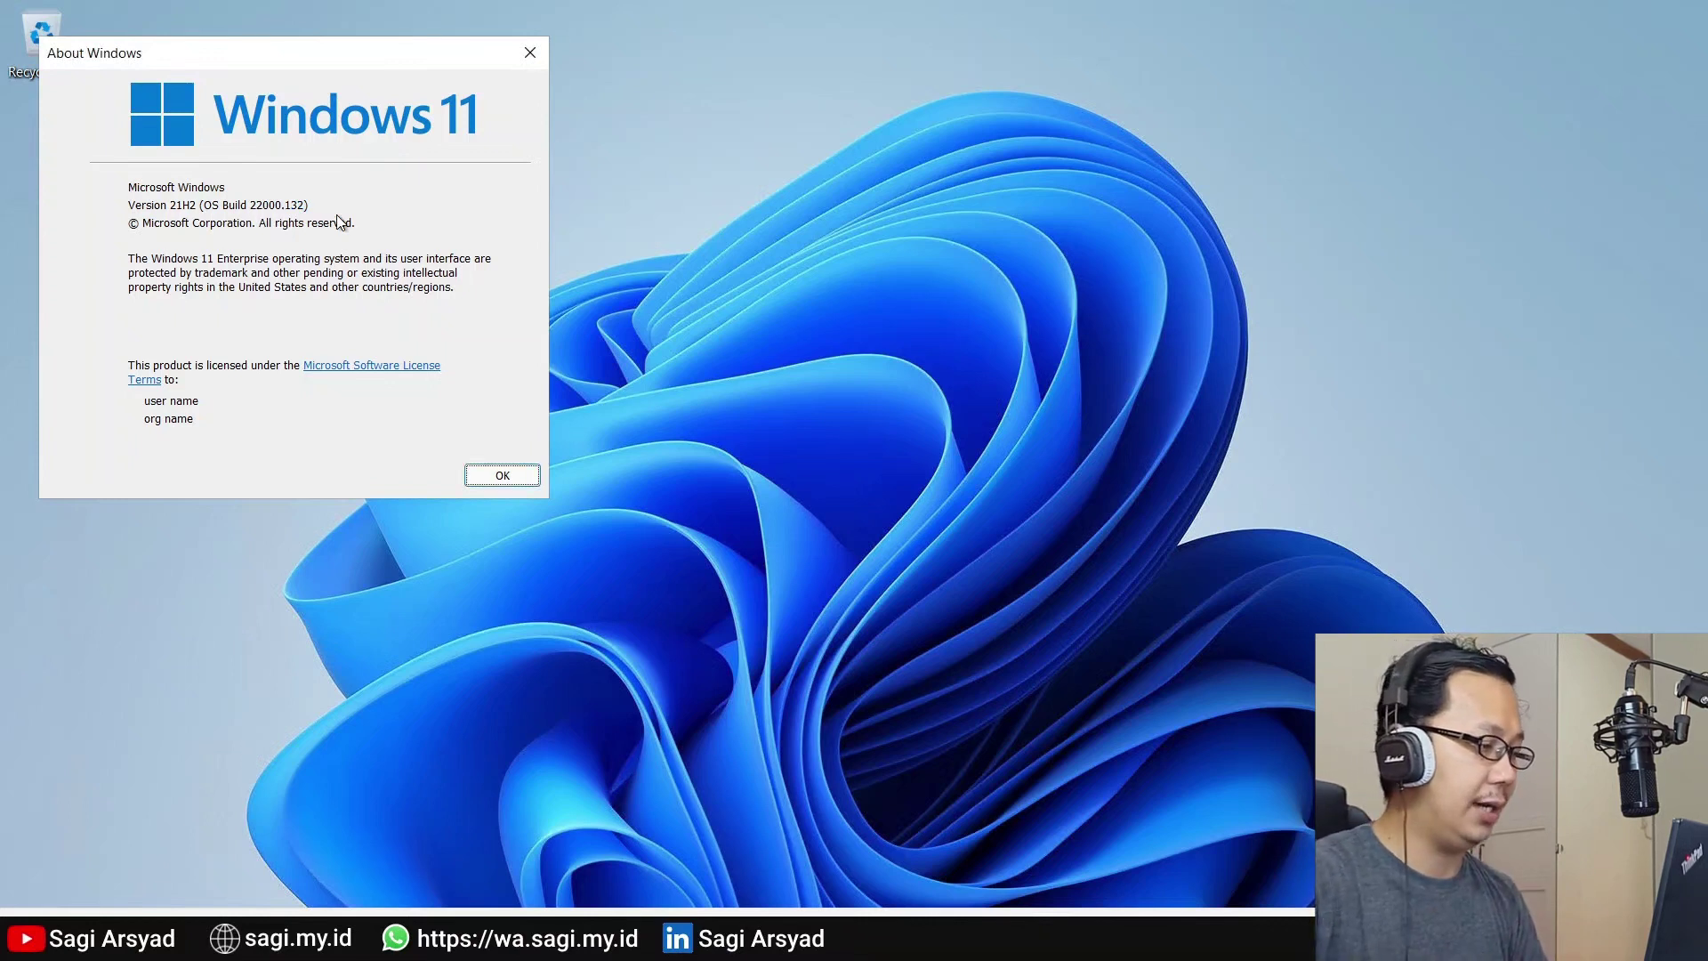
pyautogui.click(512, 485)
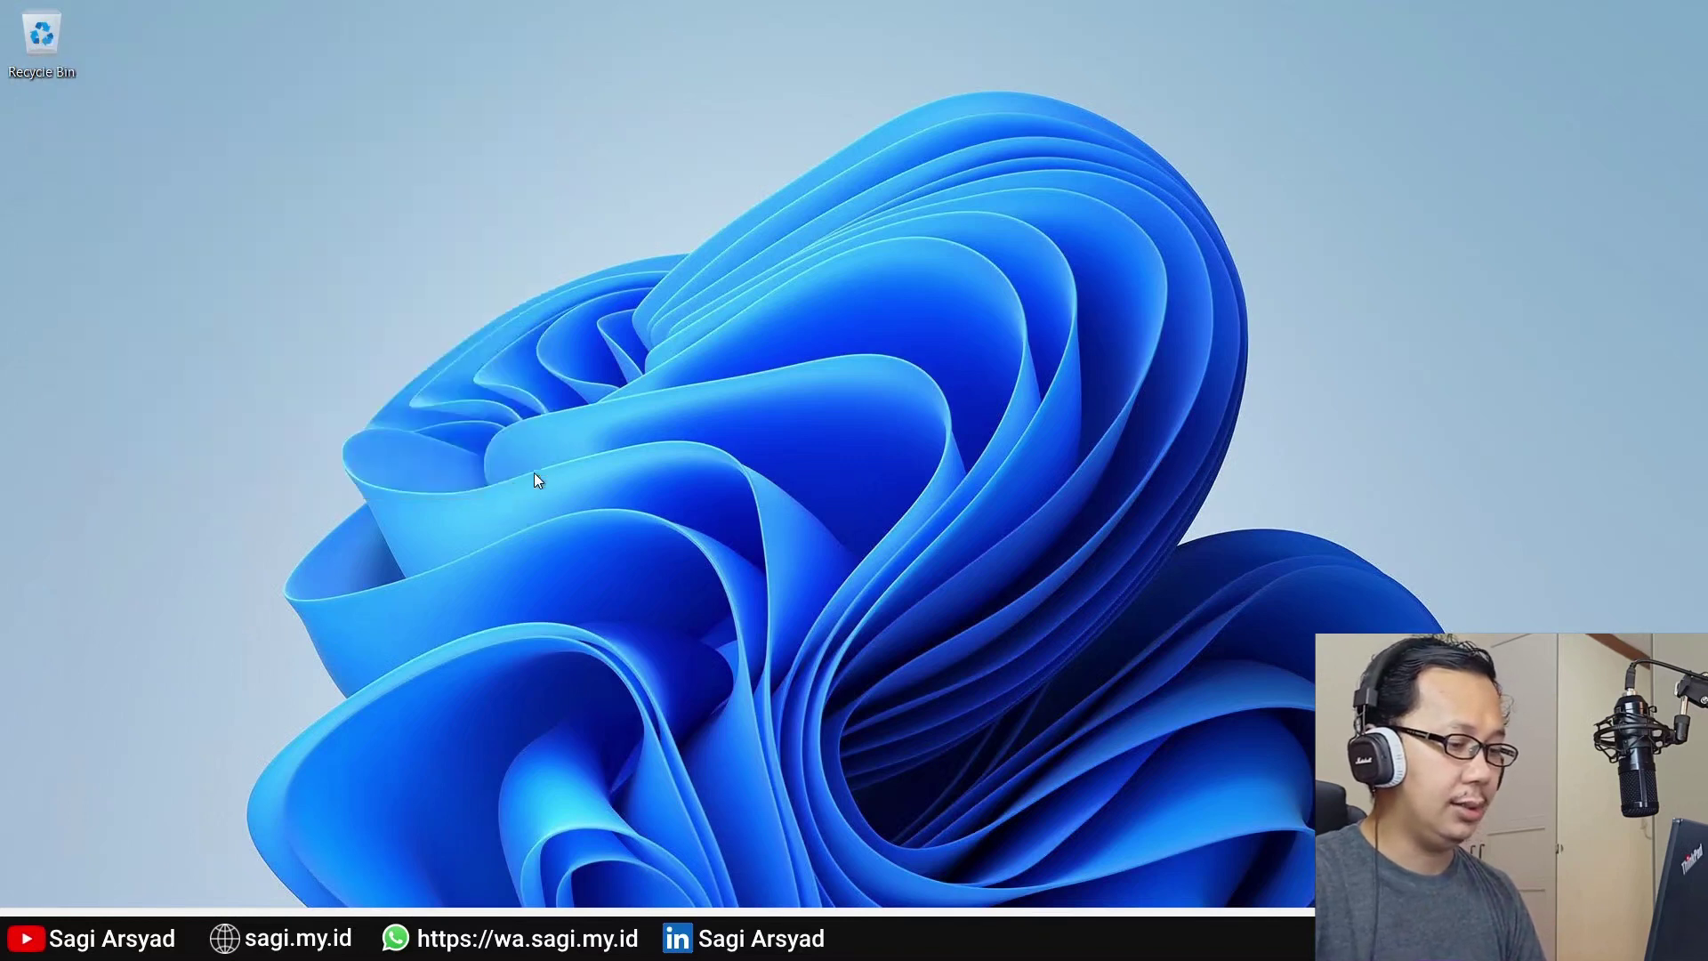
# Open the Windows activation page from Start > Settings
pyautogui.press('super')
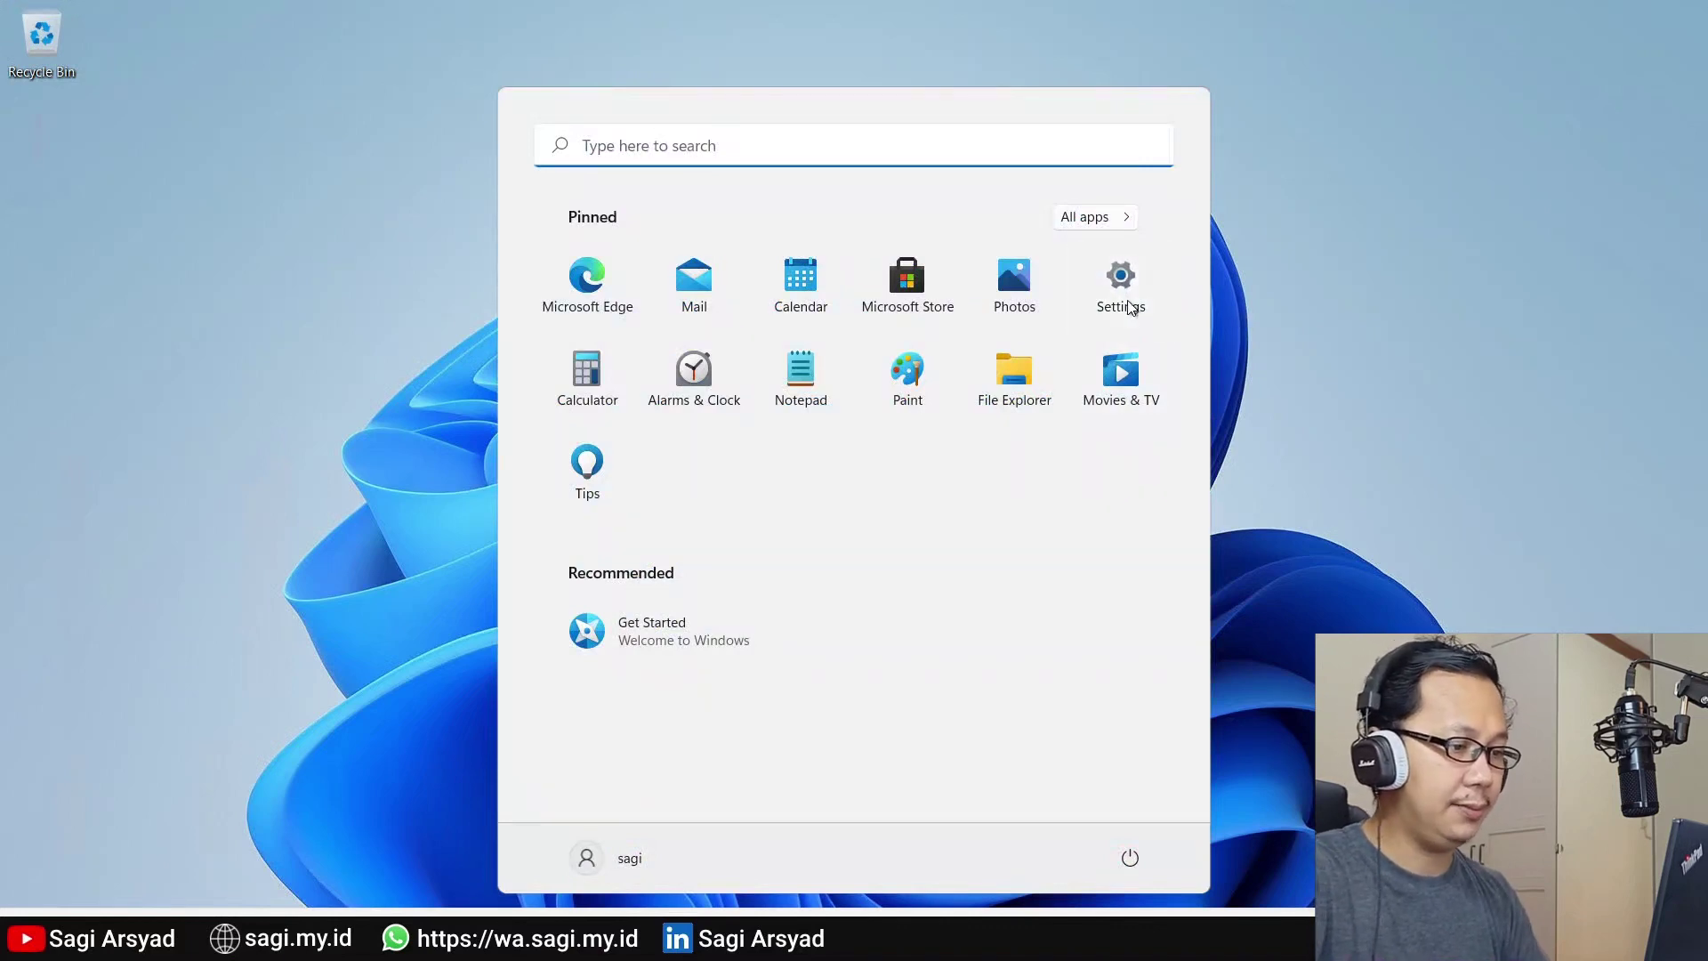
pyautogui.click(1123, 302)
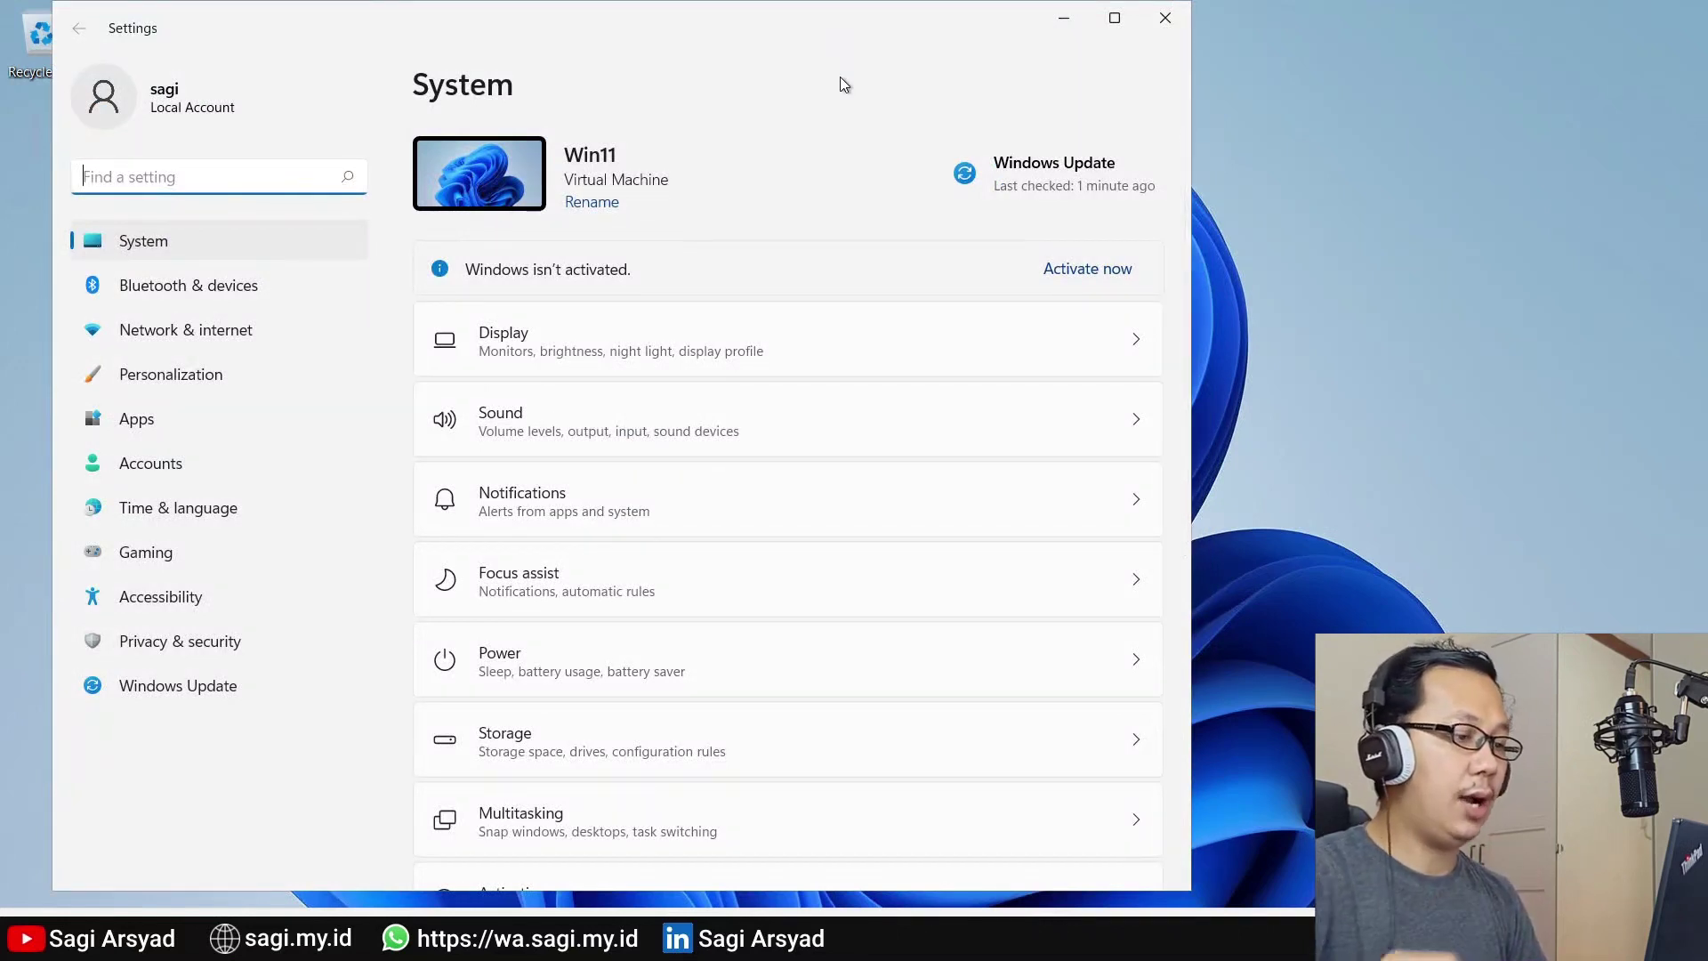
pyautogui.click(1096, 281)
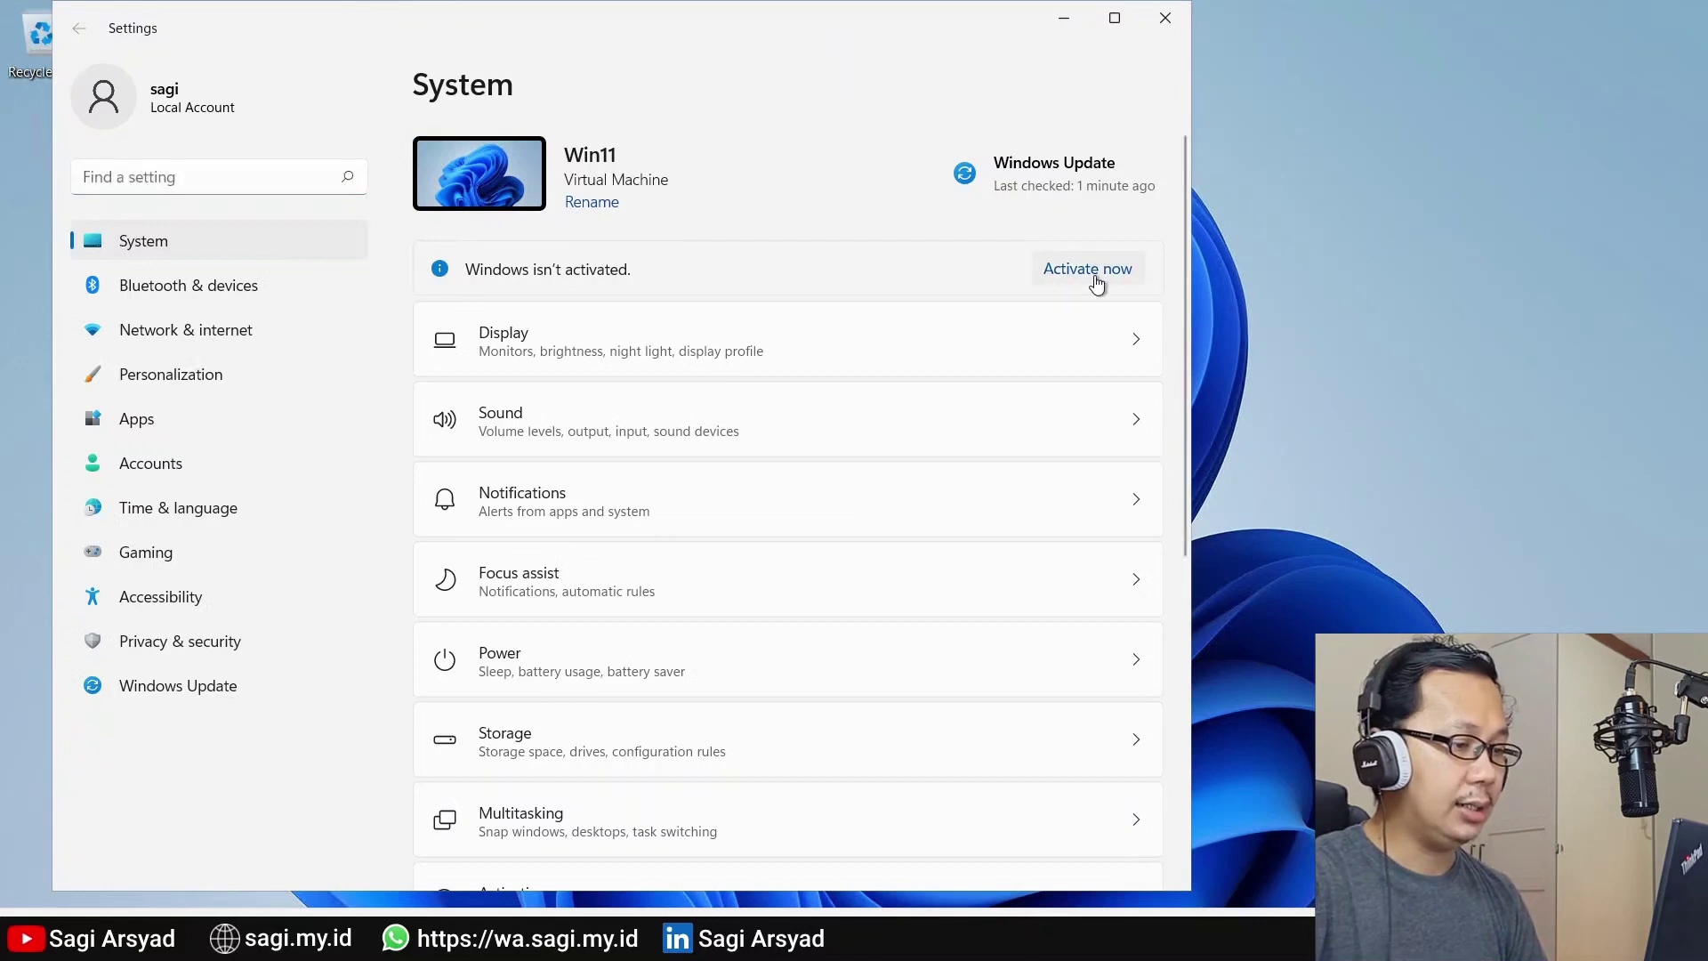
pyautogui.click(1096, 281)
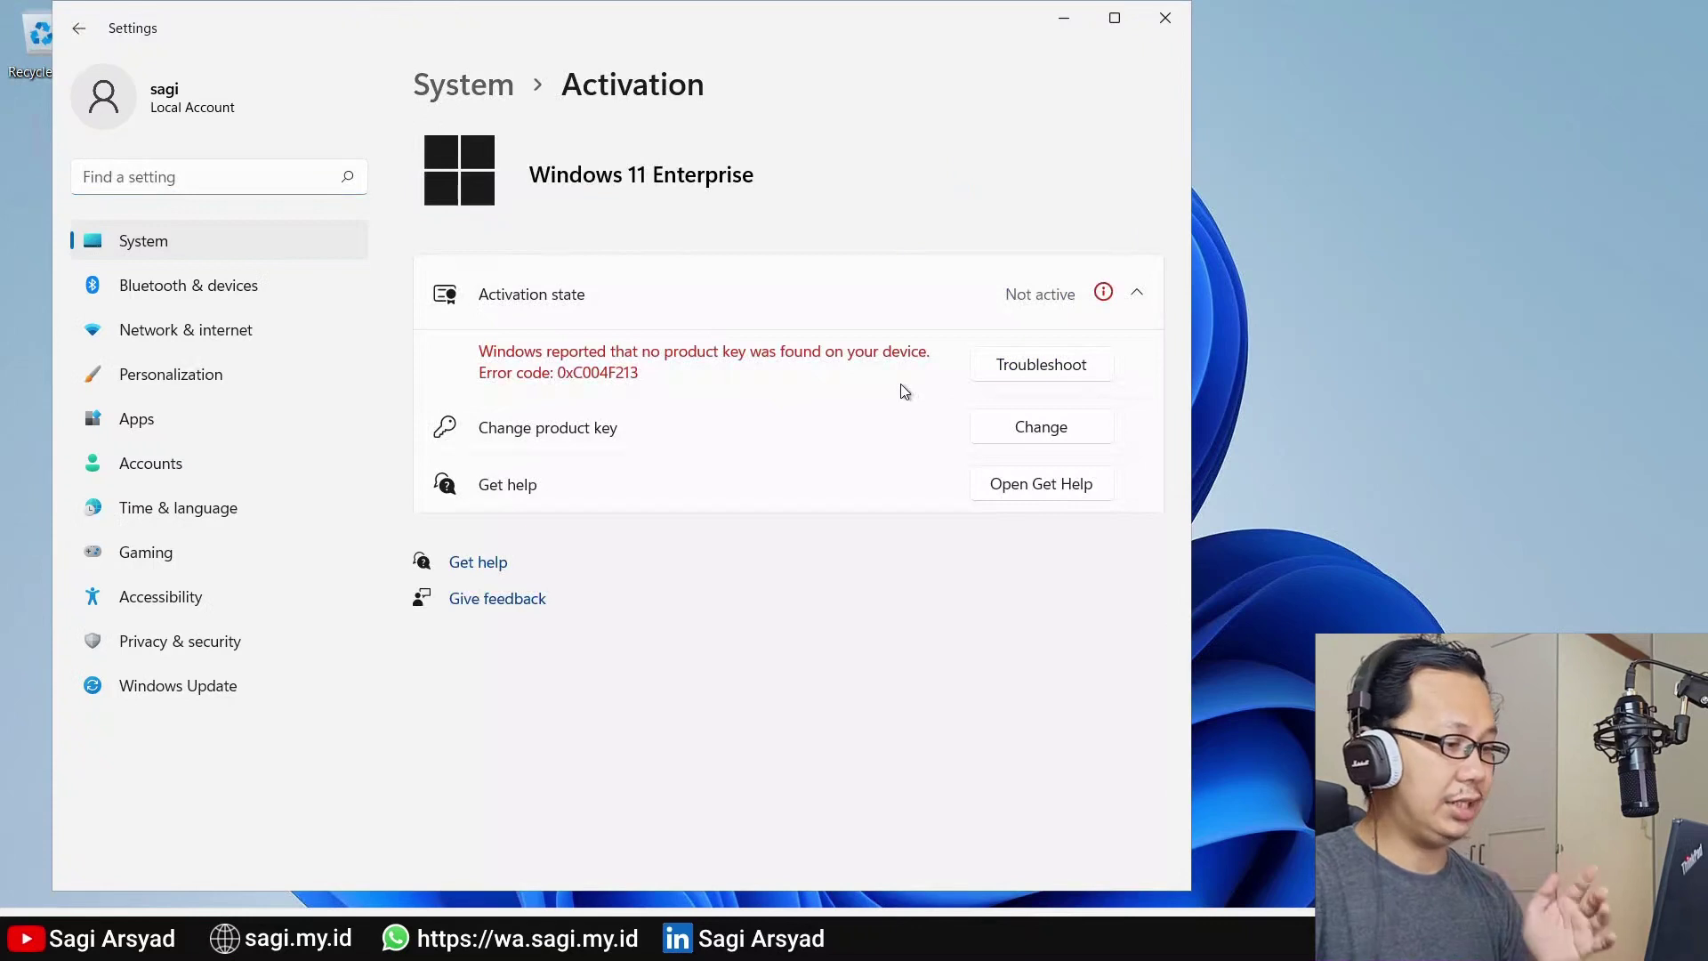
# Paste the product key to activate Windows 11 Enterprise, then close the success message
pyautogui.click(1039, 427)
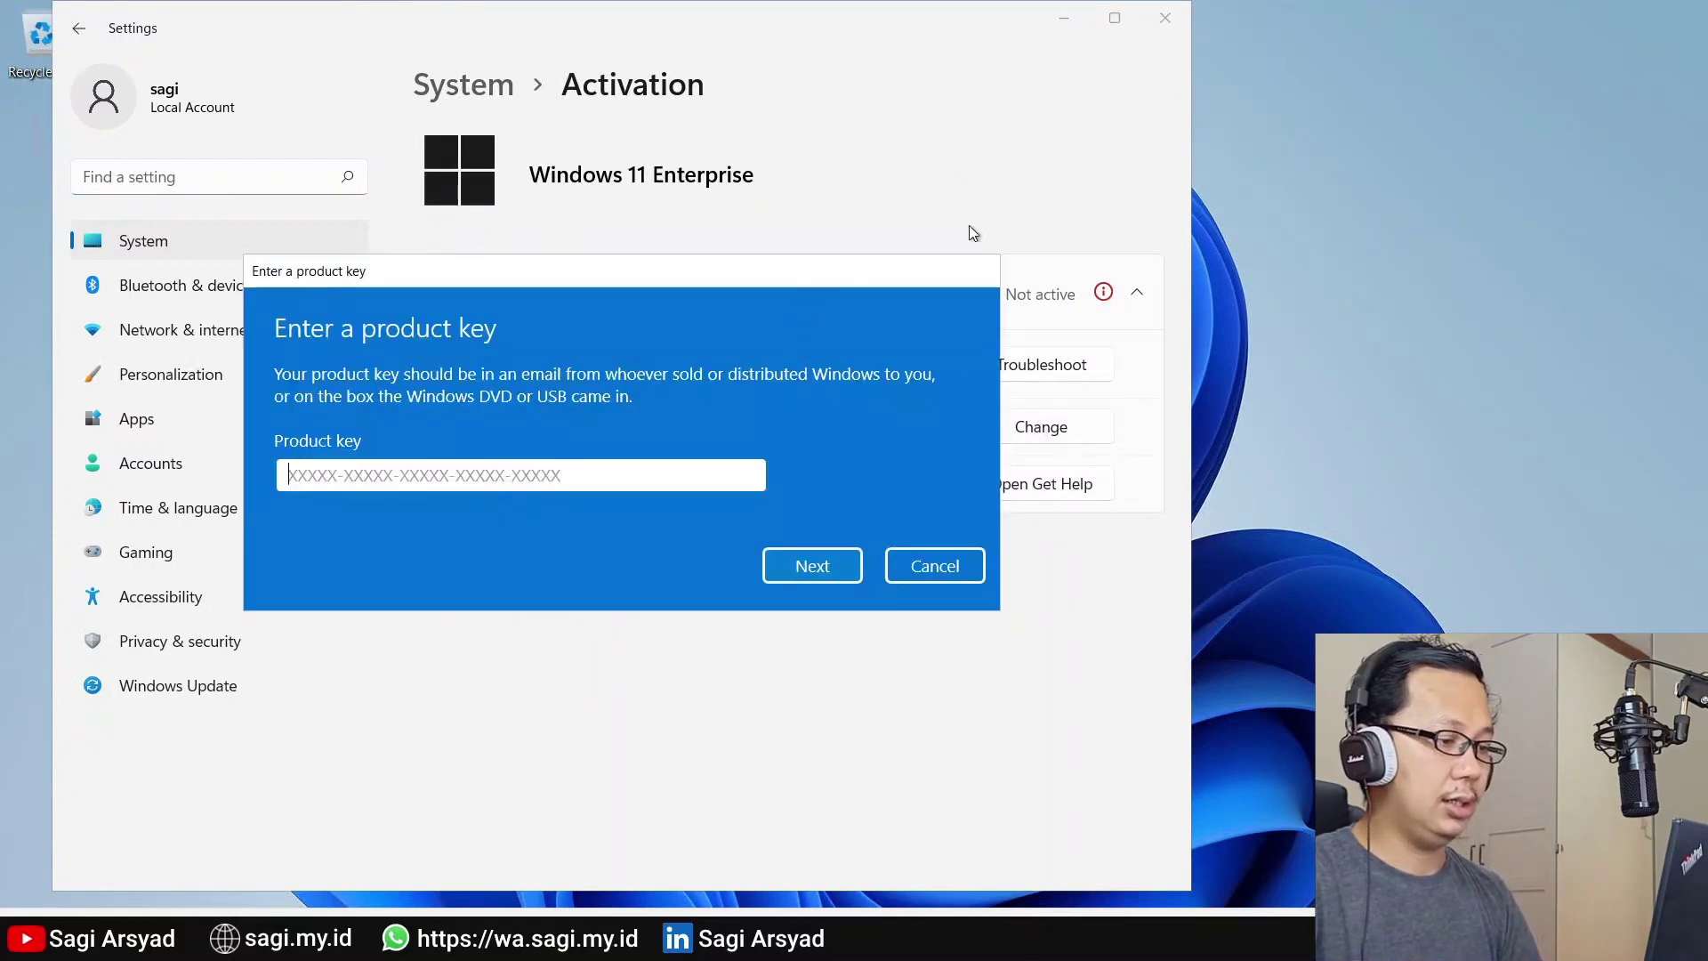
pyautogui.moveTo(842, 271); pyautogui.dragTo(1079, 172)
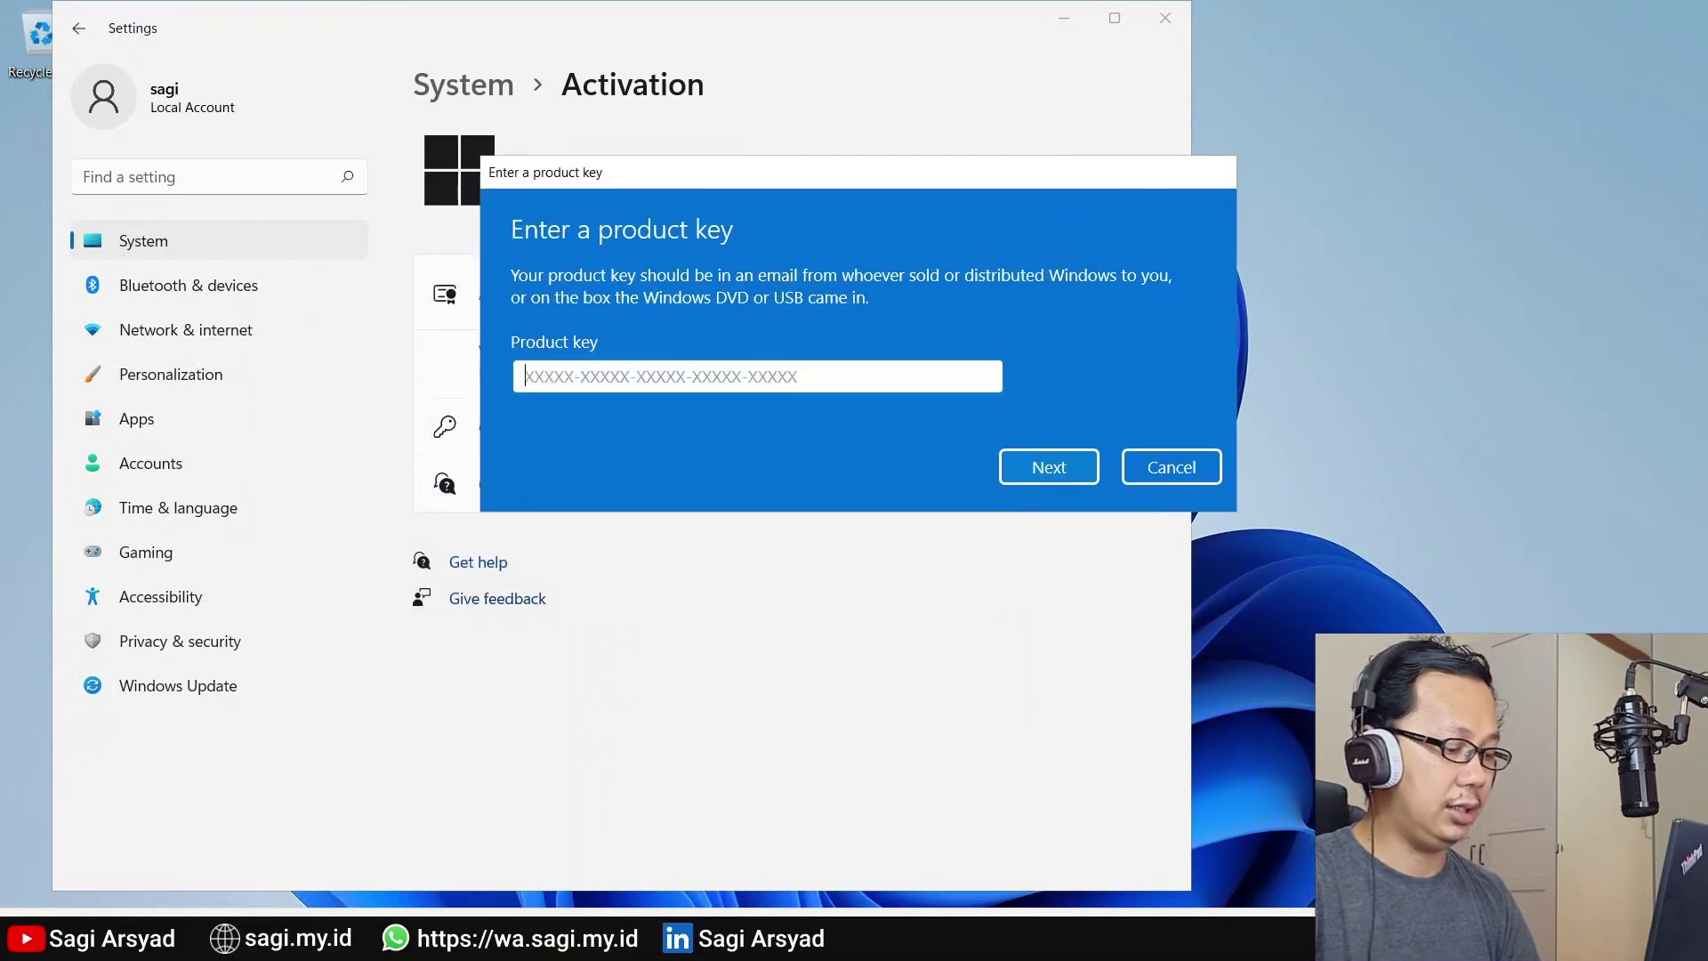
pyautogui.hotkey('ctrl', 'v')
pyautogui.click(1048, 467)
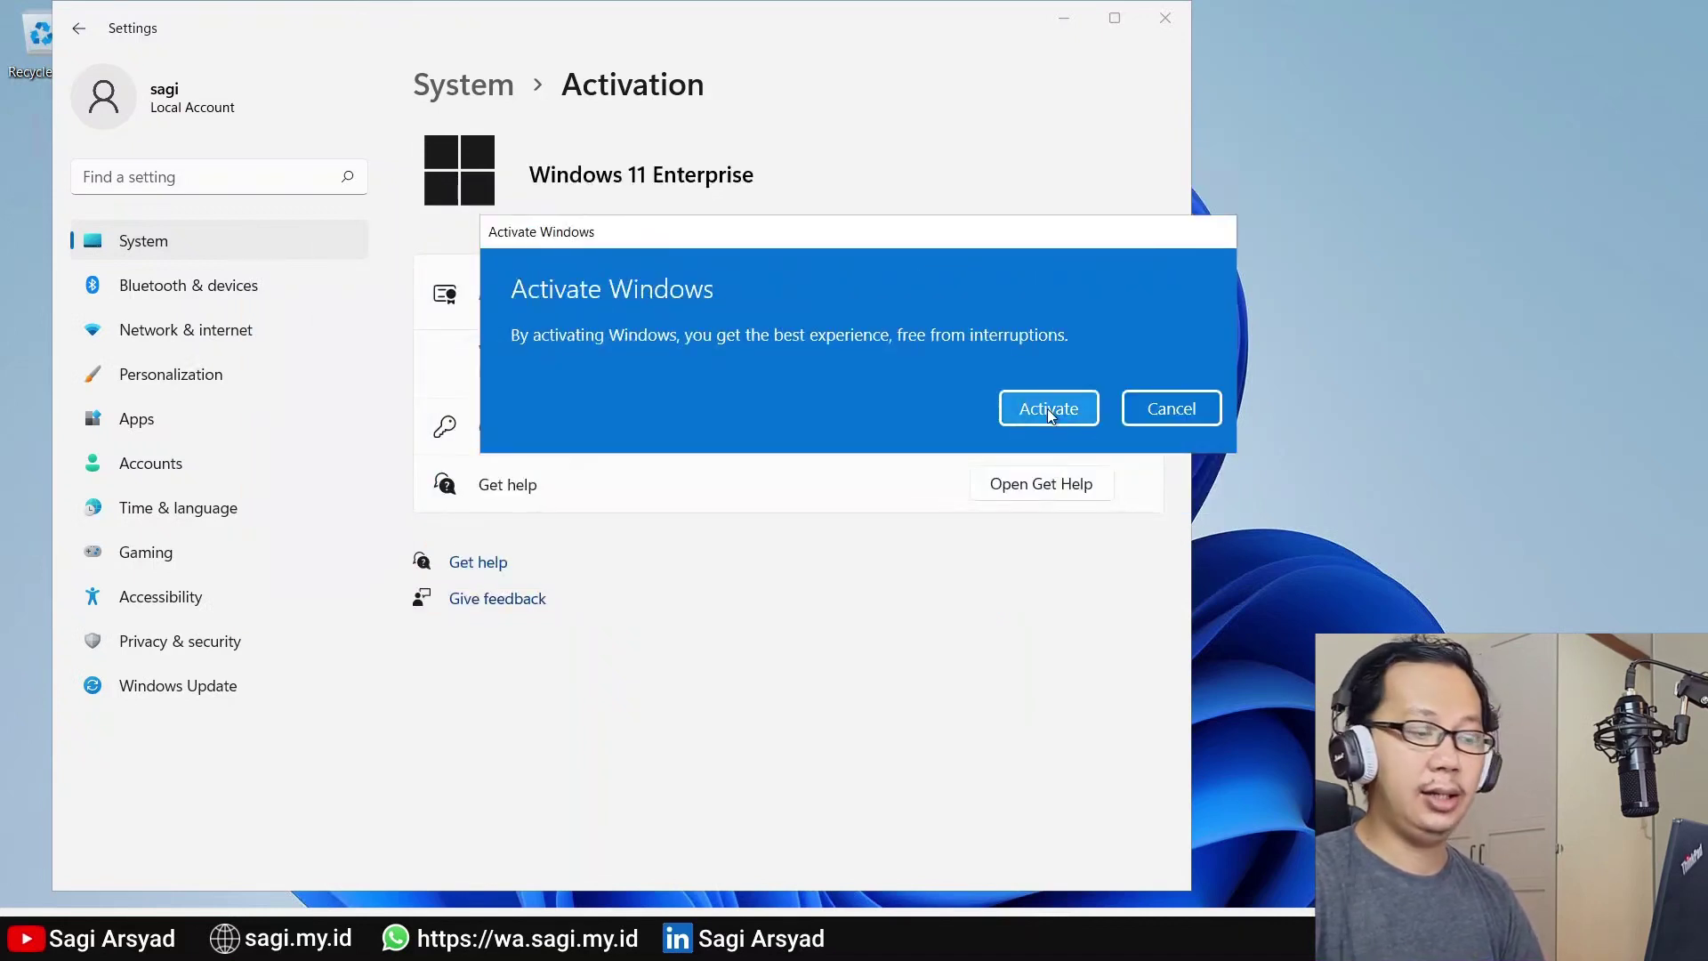
pyautogui.click(1048, 408)
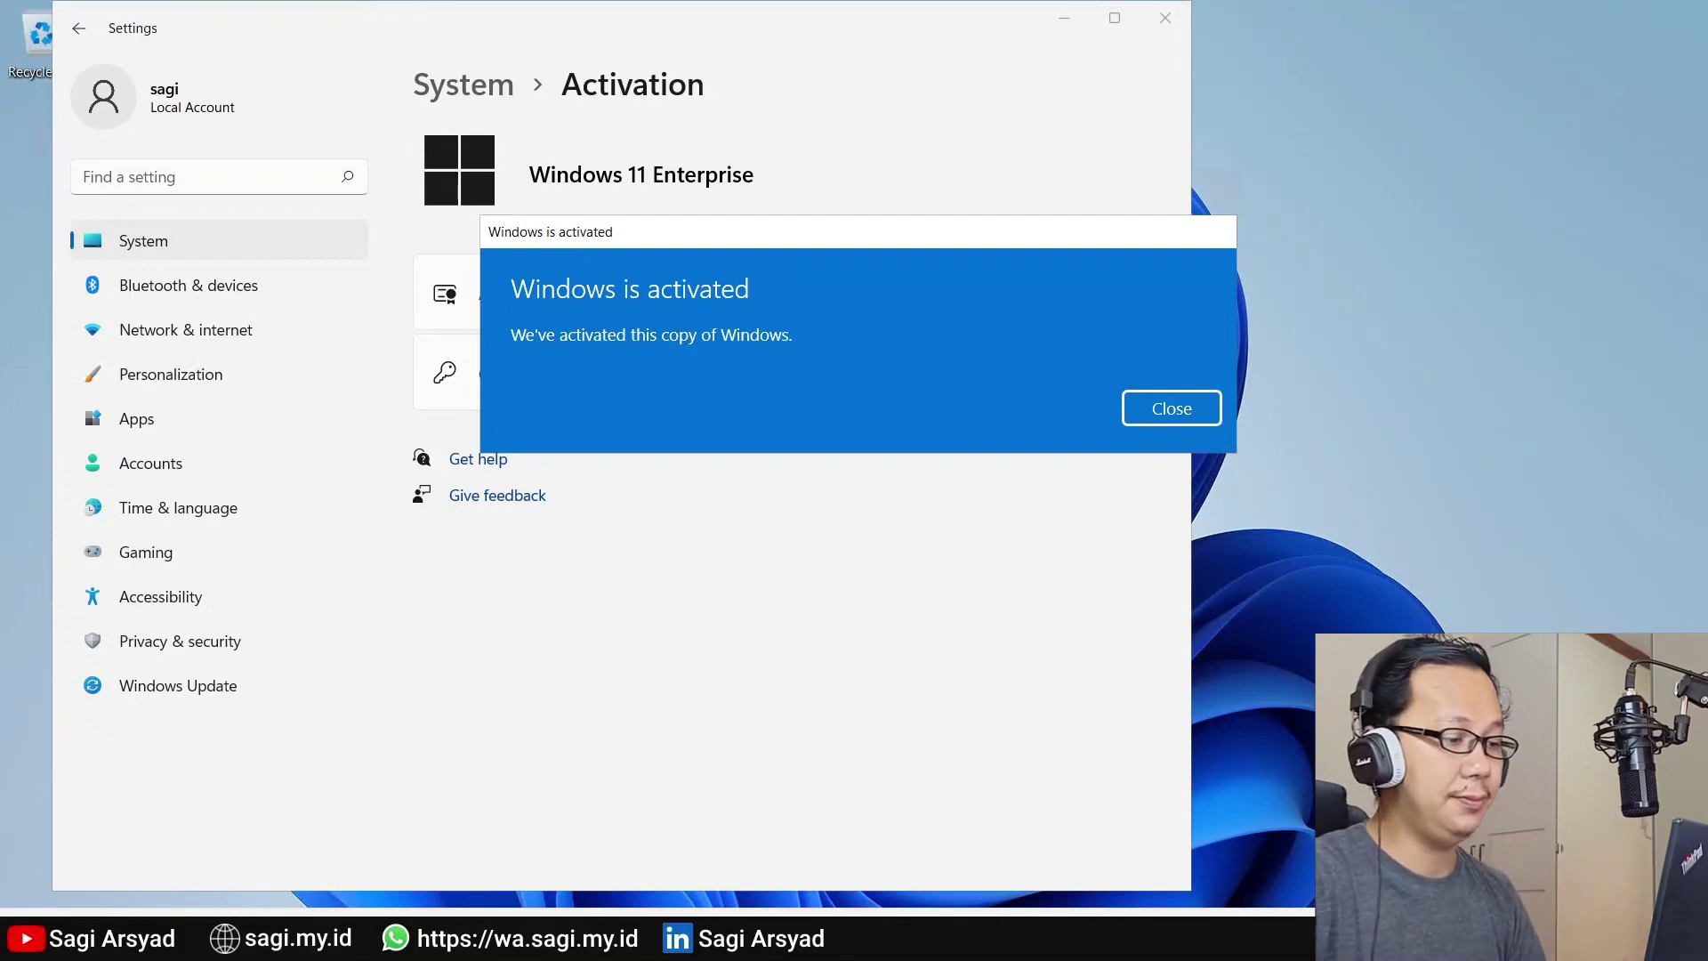
pyautogui.click(1171, 411)
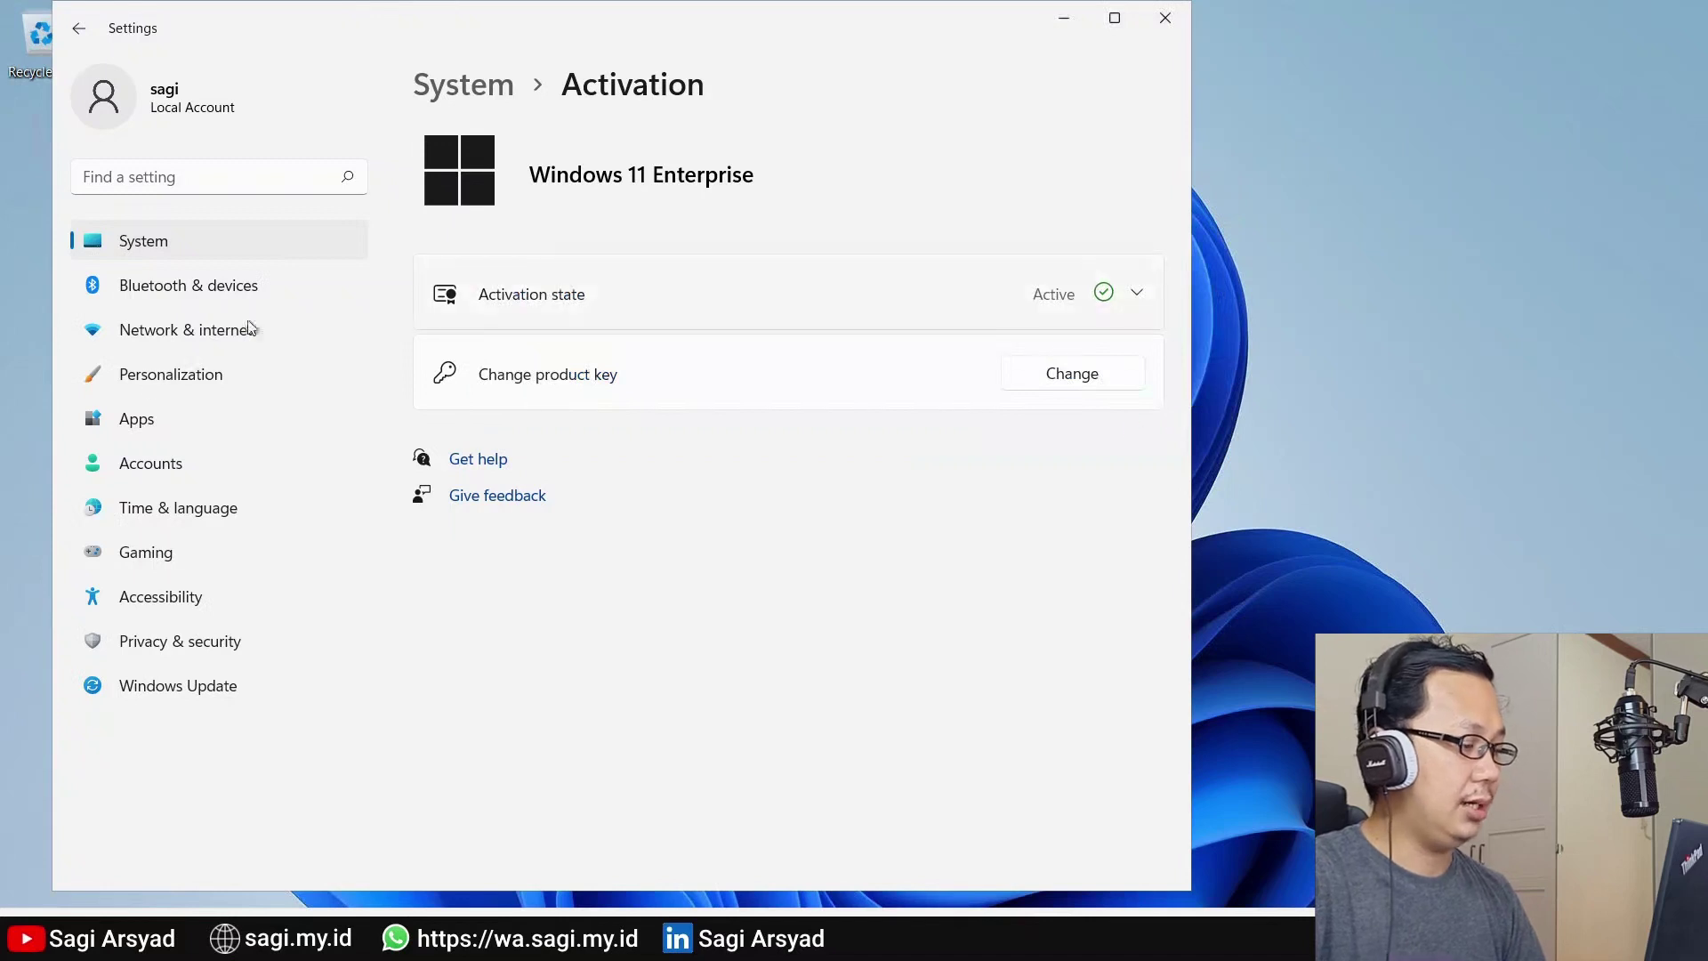
# Download the three pending updates, including KB5005189, from the Windows Update page
pyautogui.click(241, 691)
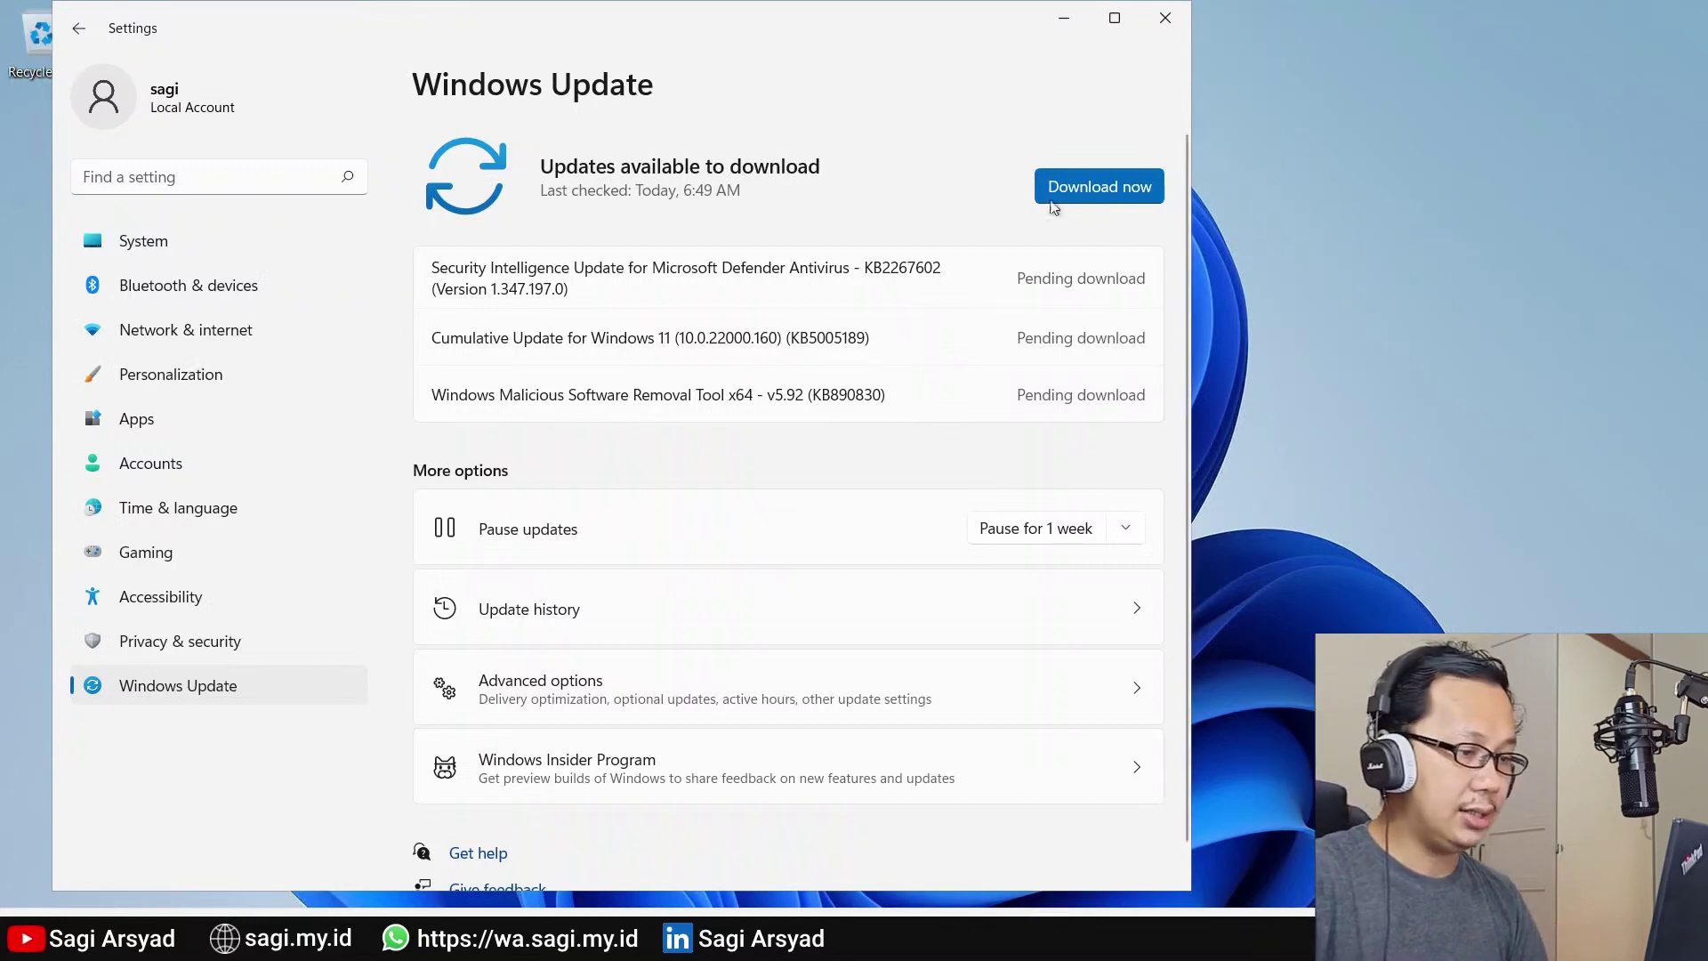
pyautogui.click(1108, 186)
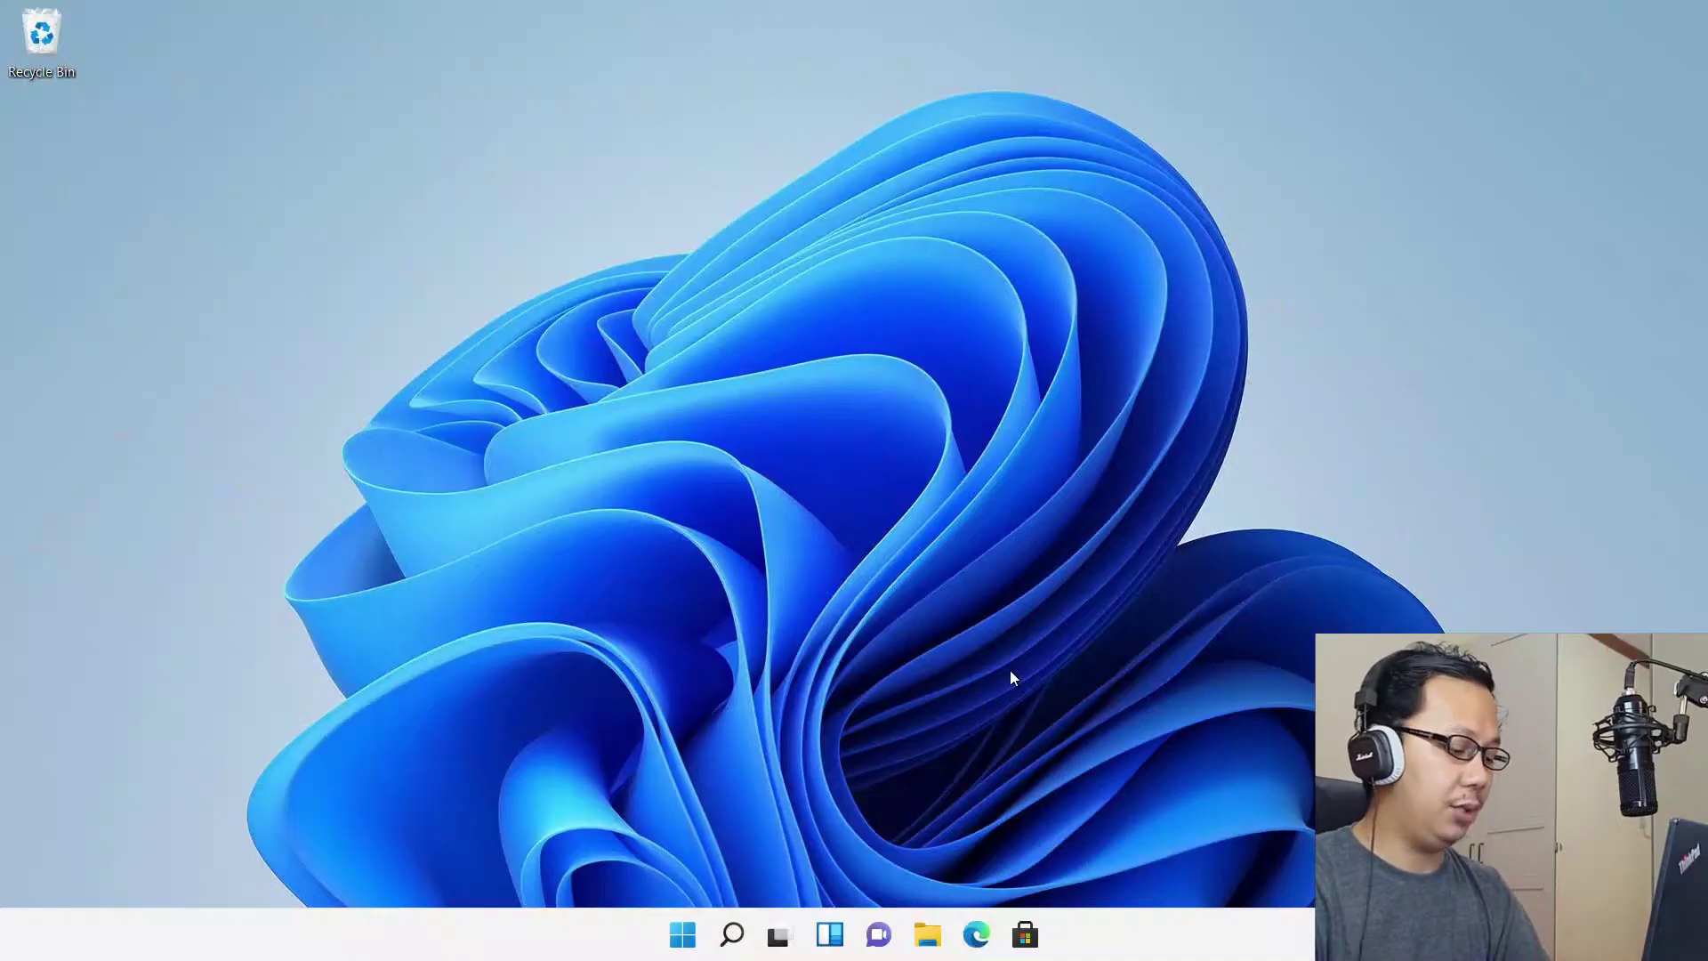
# Rerun winver to confirm OS Build 22000.160, then close About Windows
pyautogui.press('super+r')
pyautogui.press('Return')
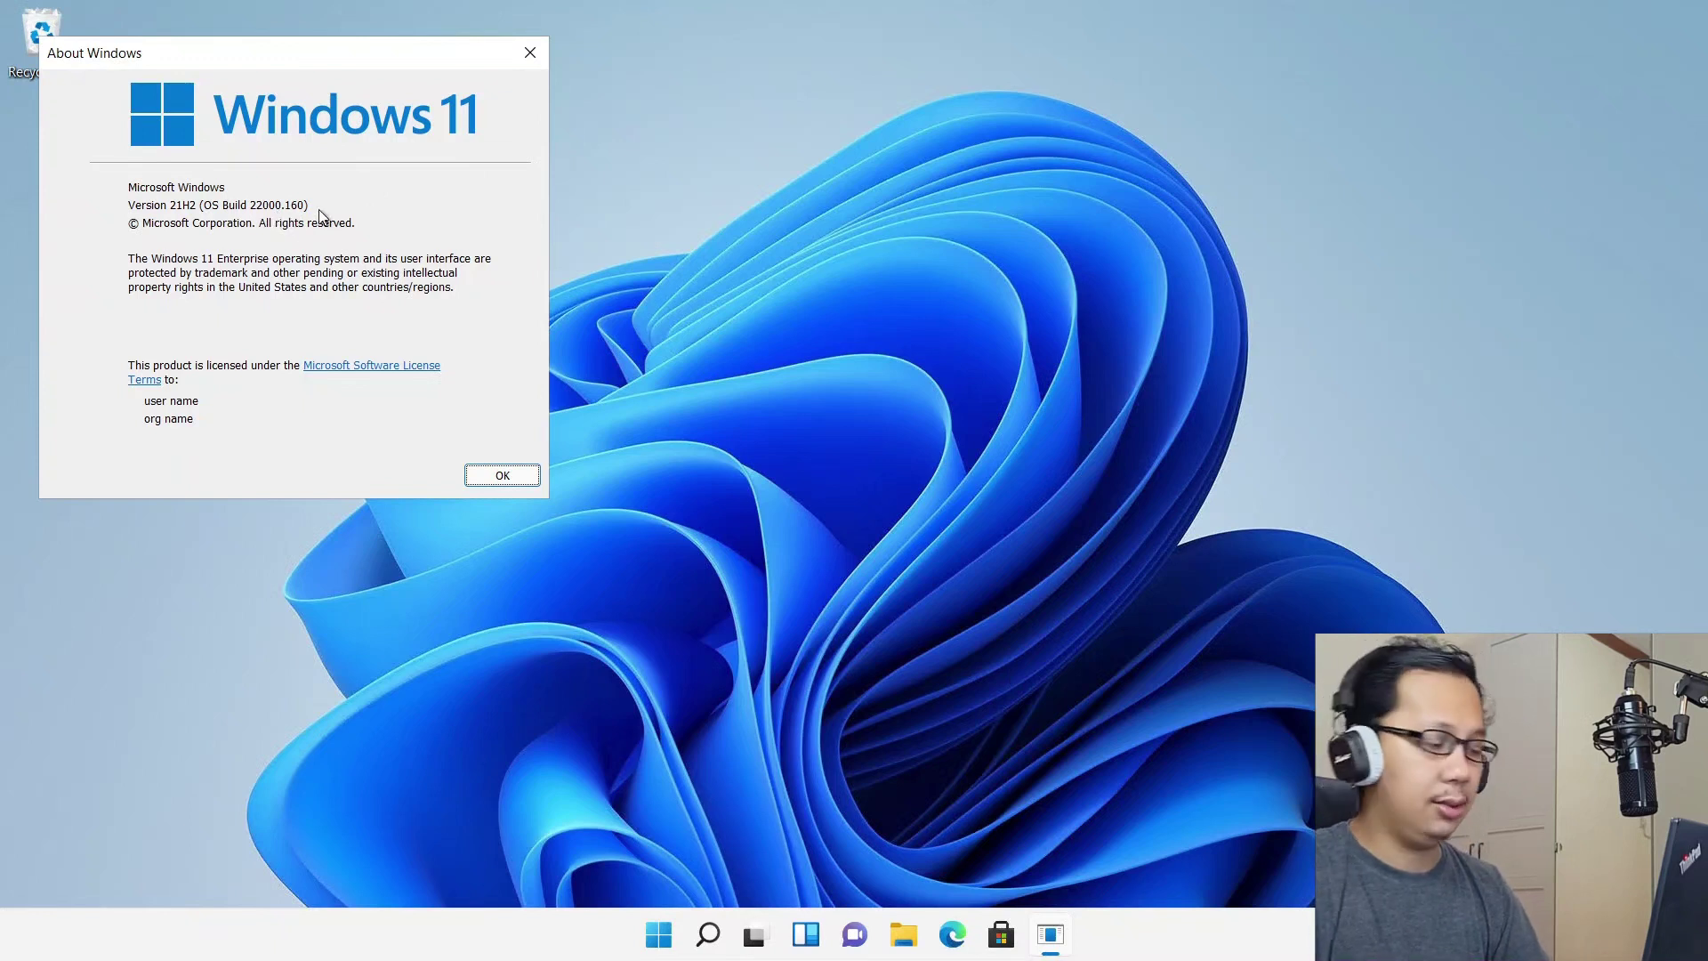
pyautogui.click(529, 53)
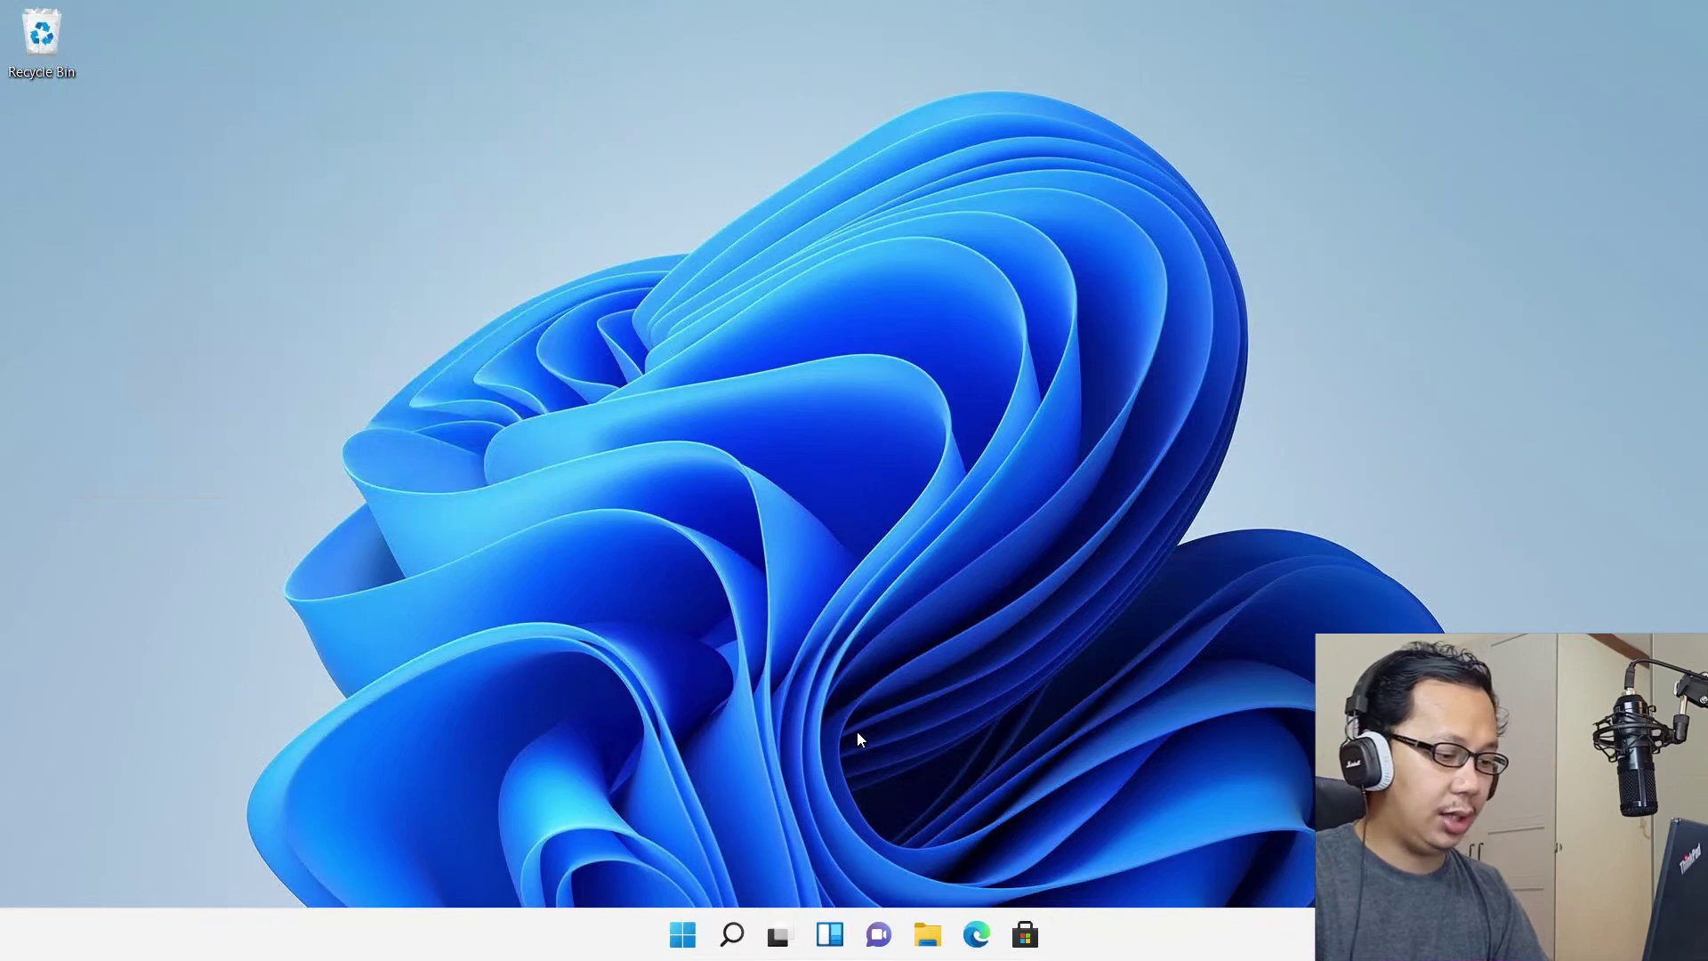
# Sign in to Teams with the account e-mail and password, with Skype/Outlook contact sync turned off
pyautogui.click(879, 932)
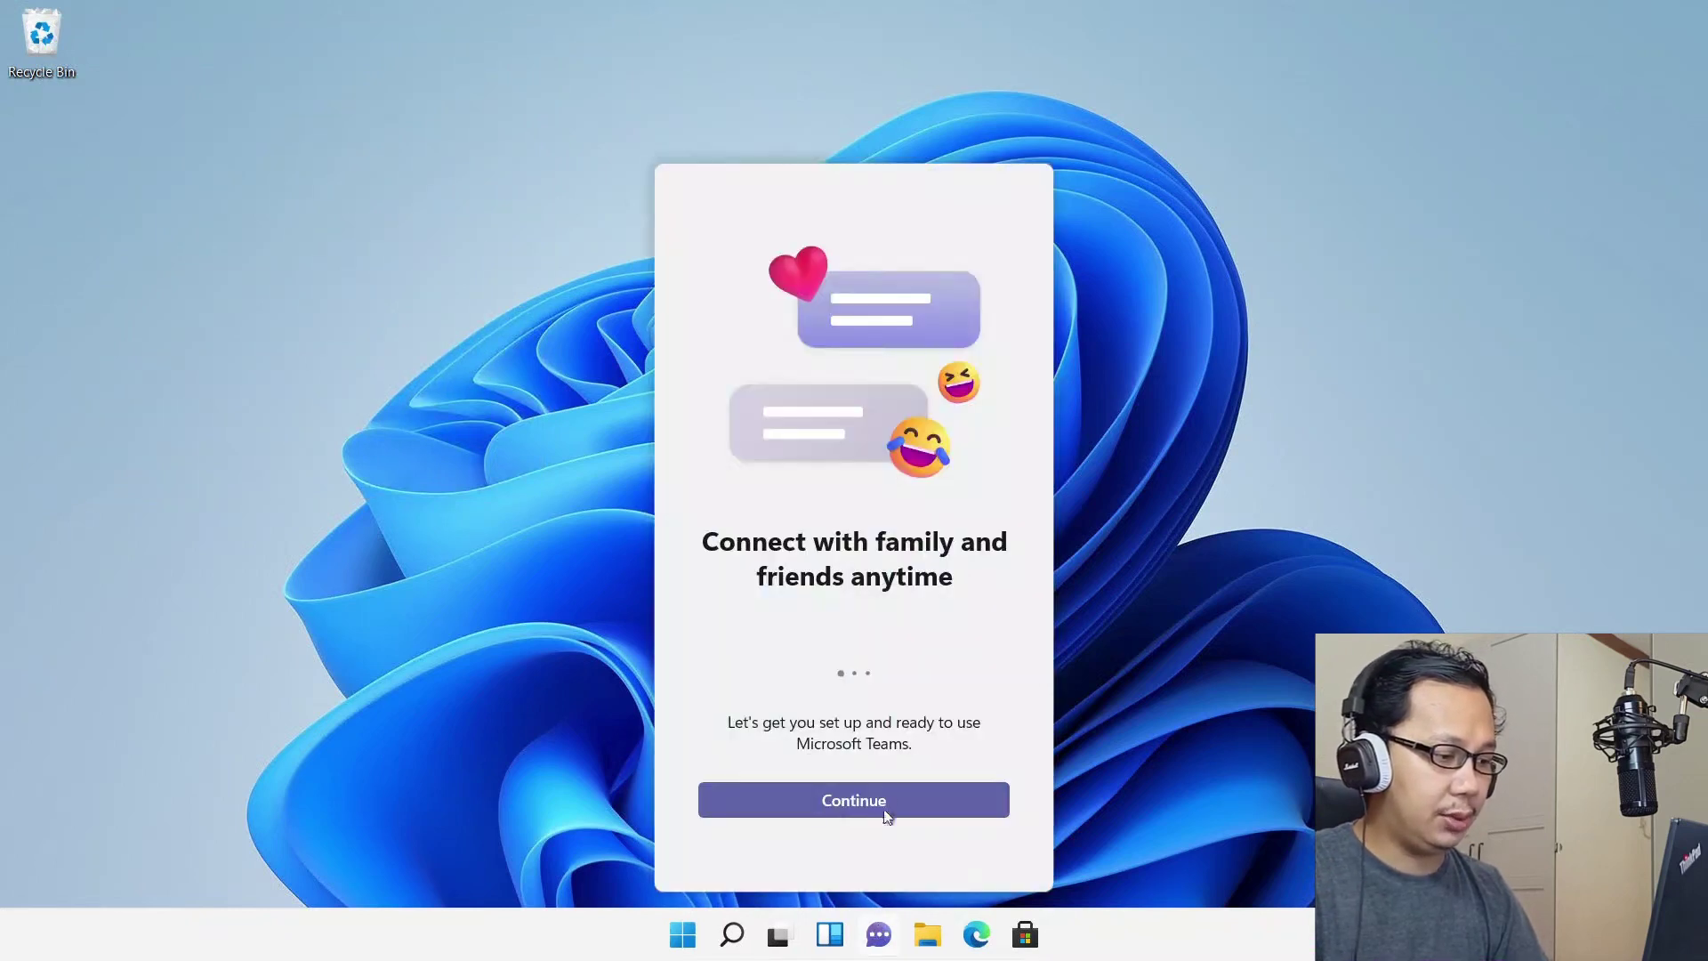
pyautogui.click(880, 798)
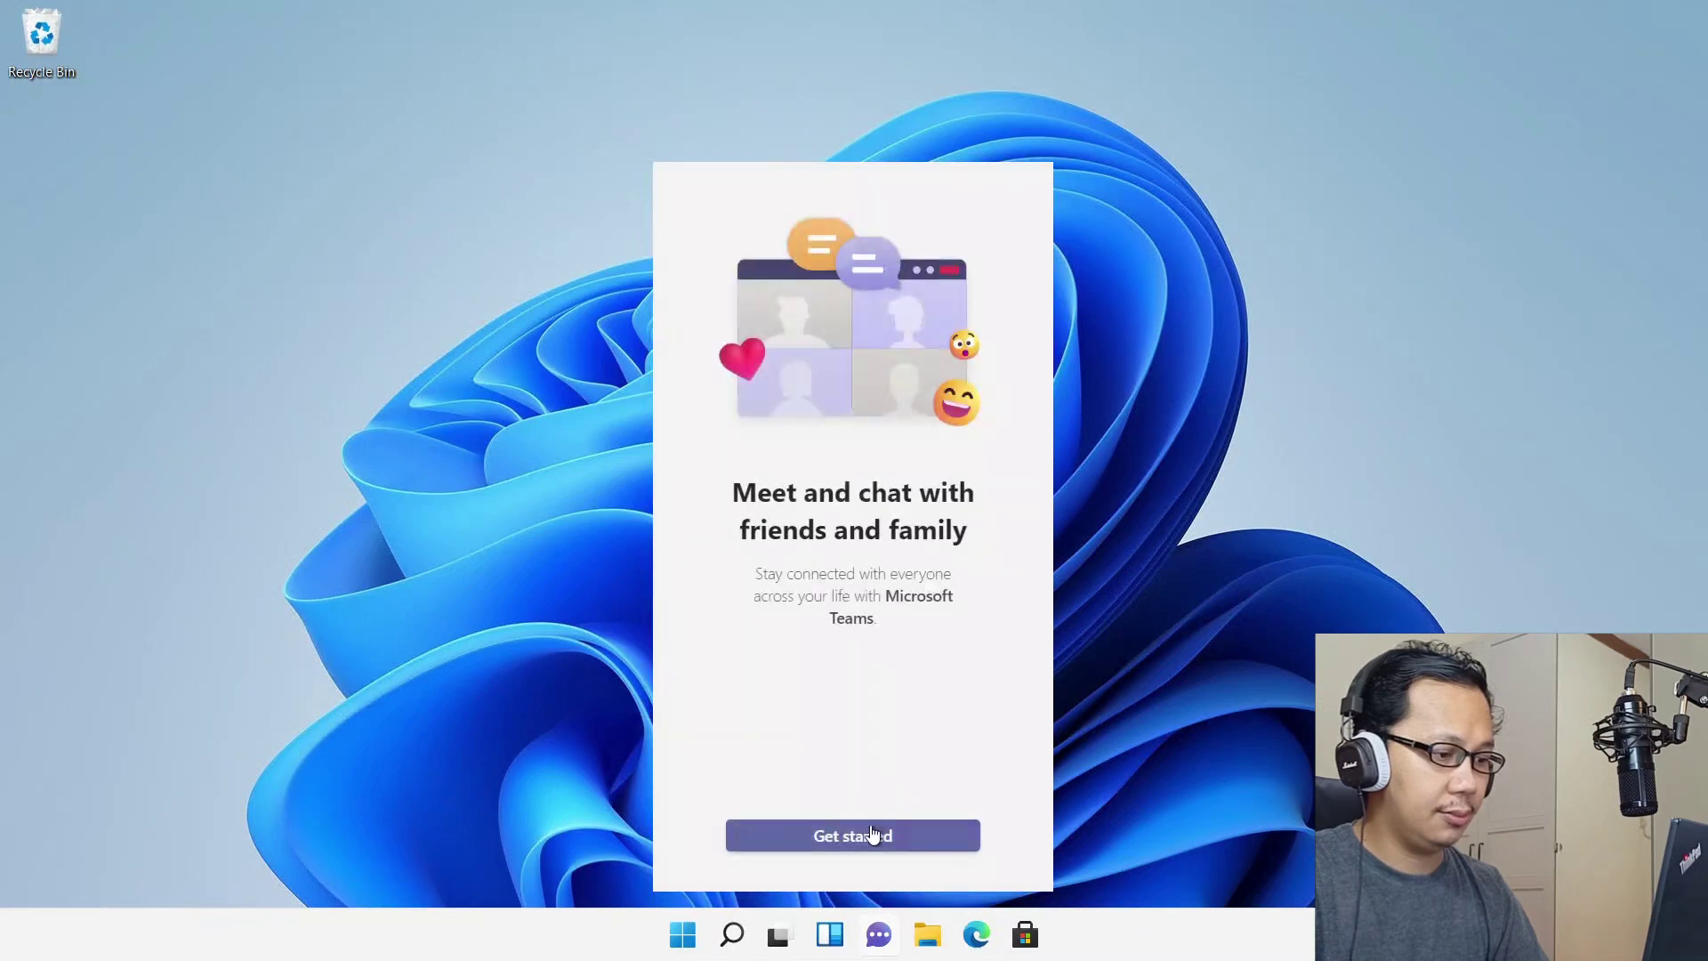
pyautogui.click(871, 832)
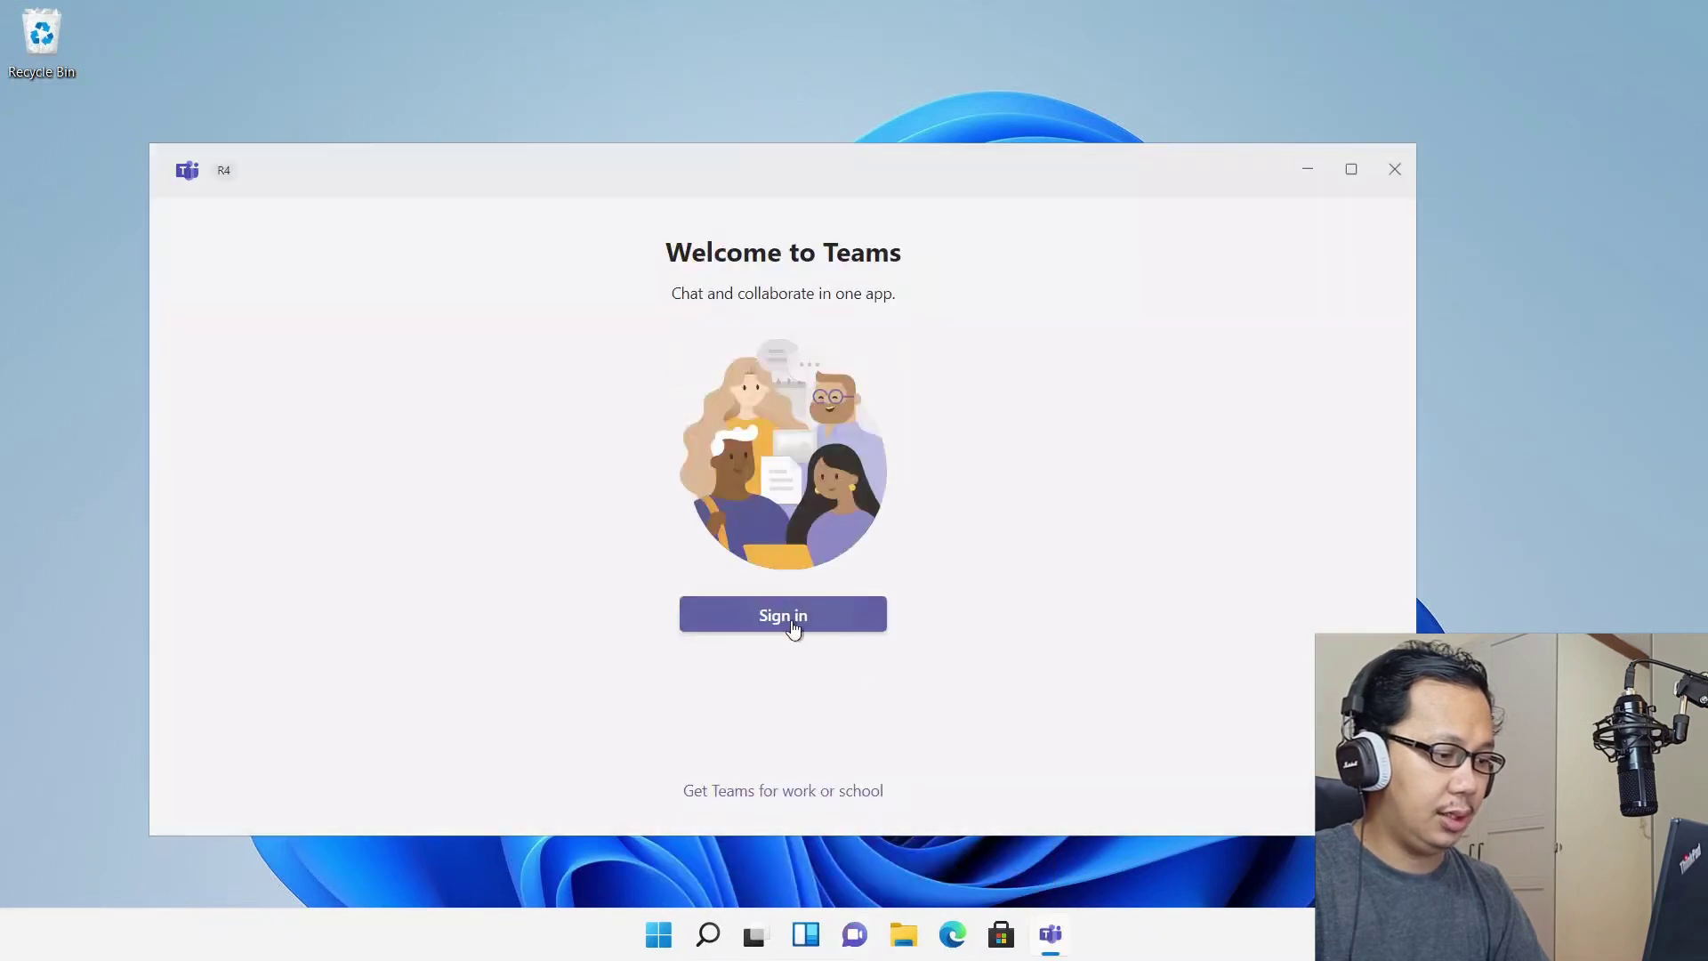
pyautogui.click(793, 627)
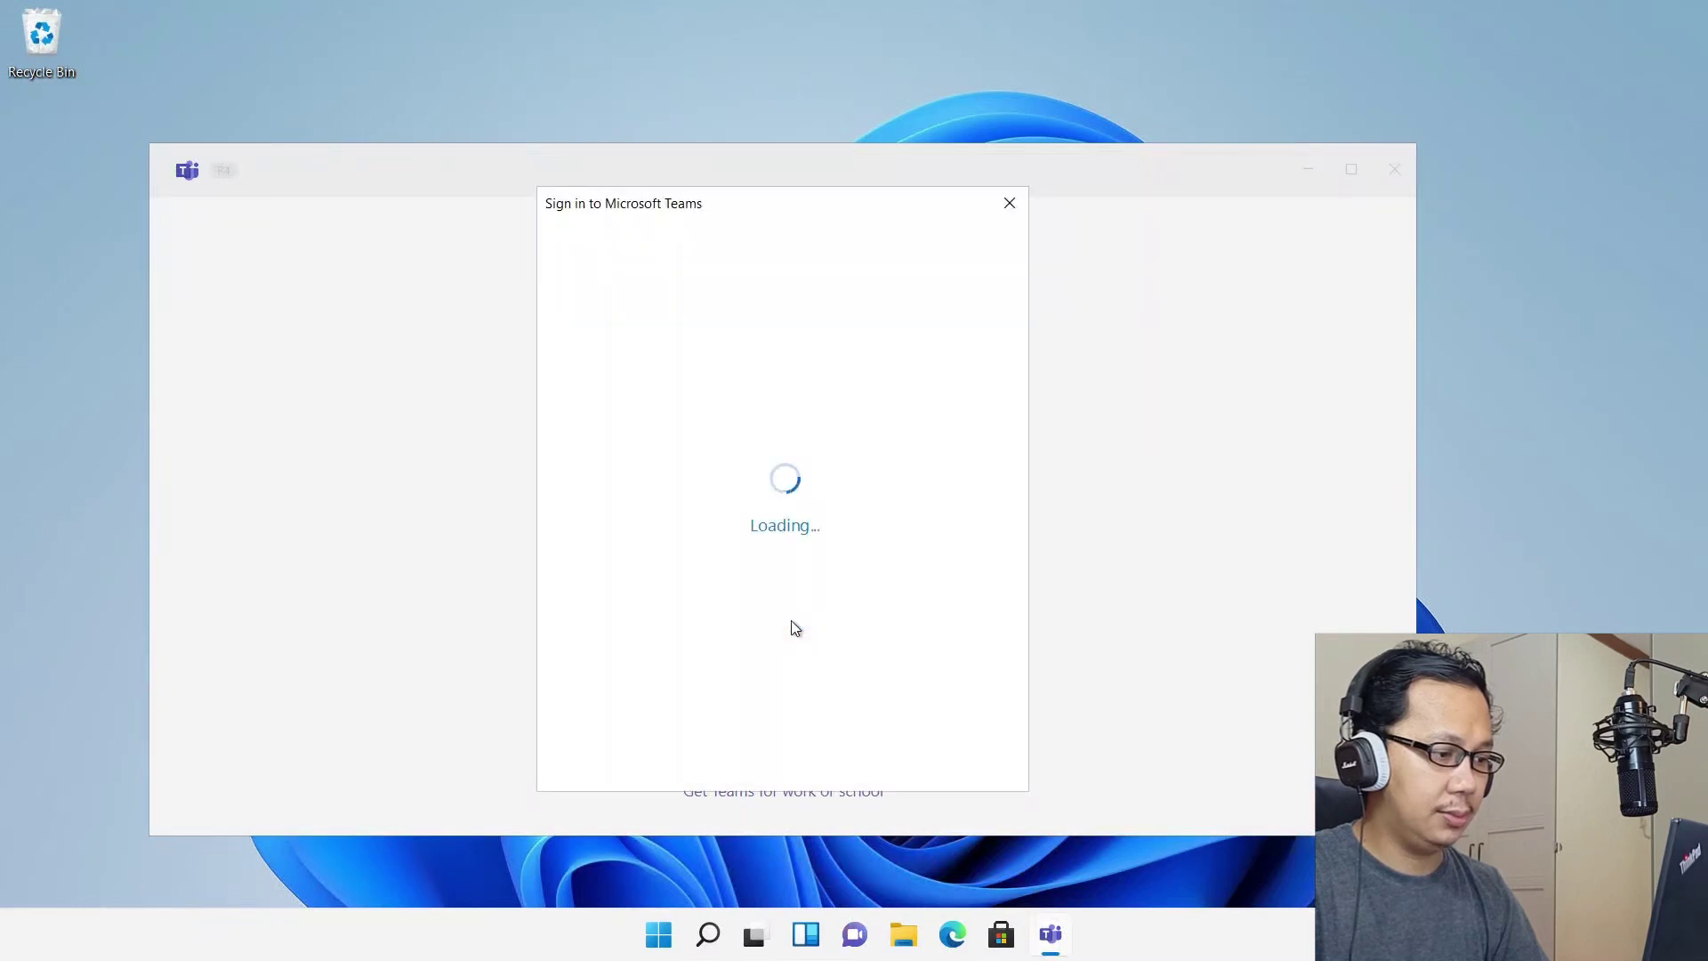
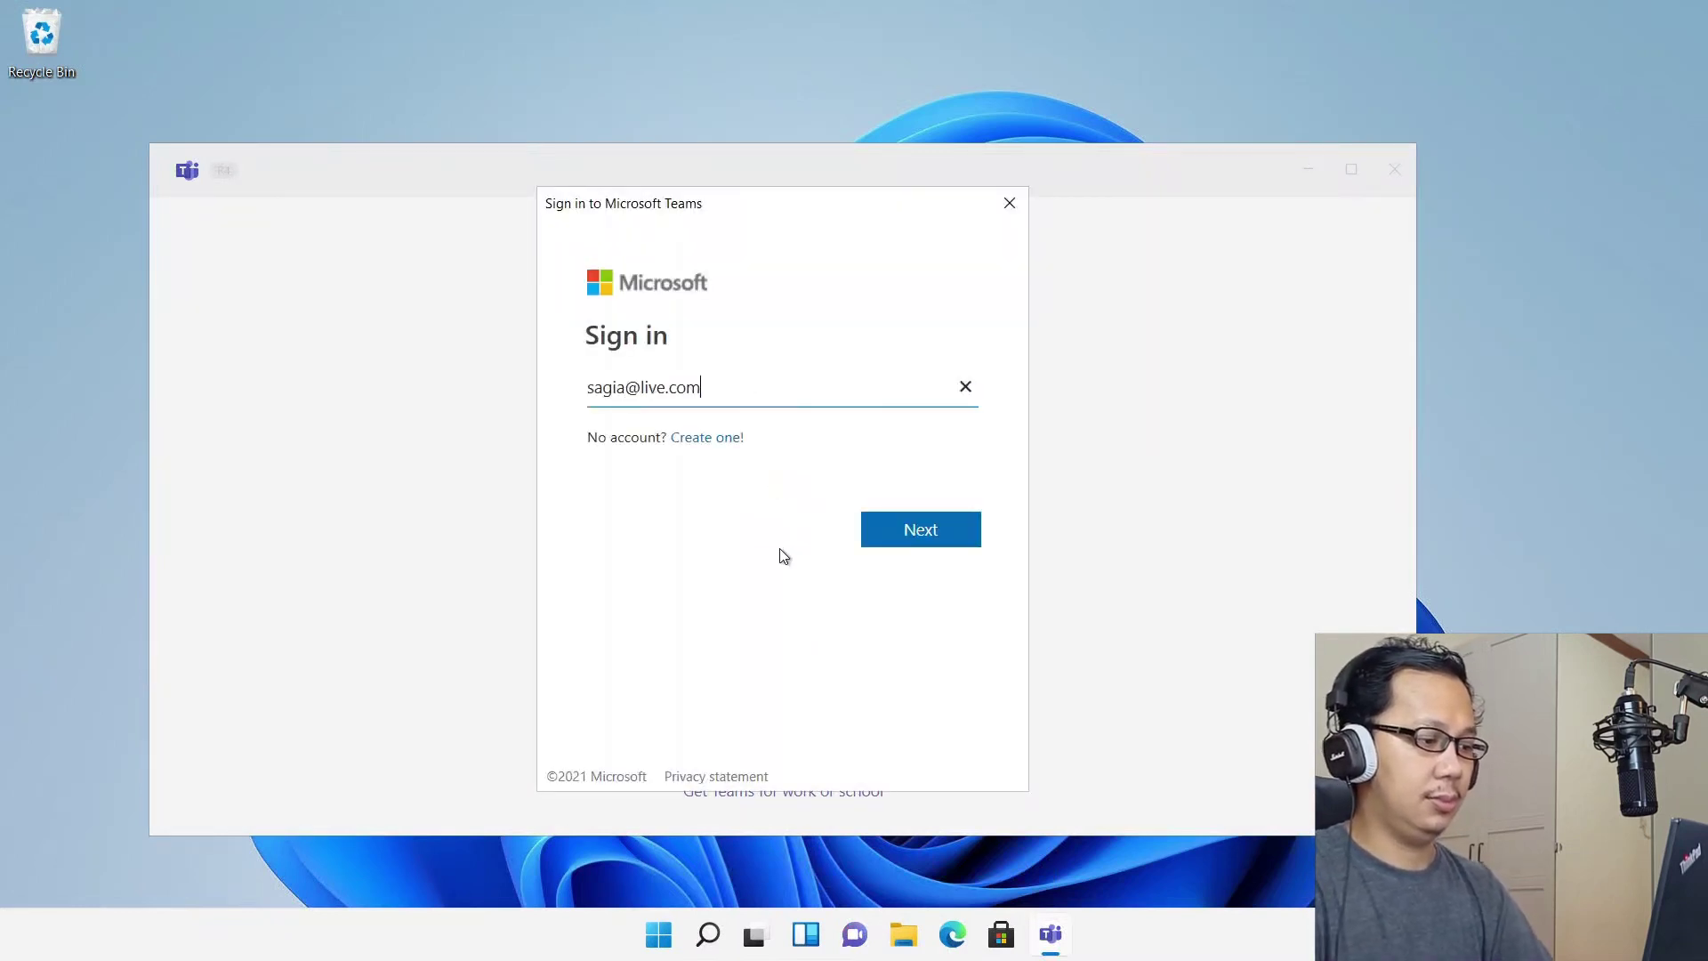
pyautogui.press('Return')
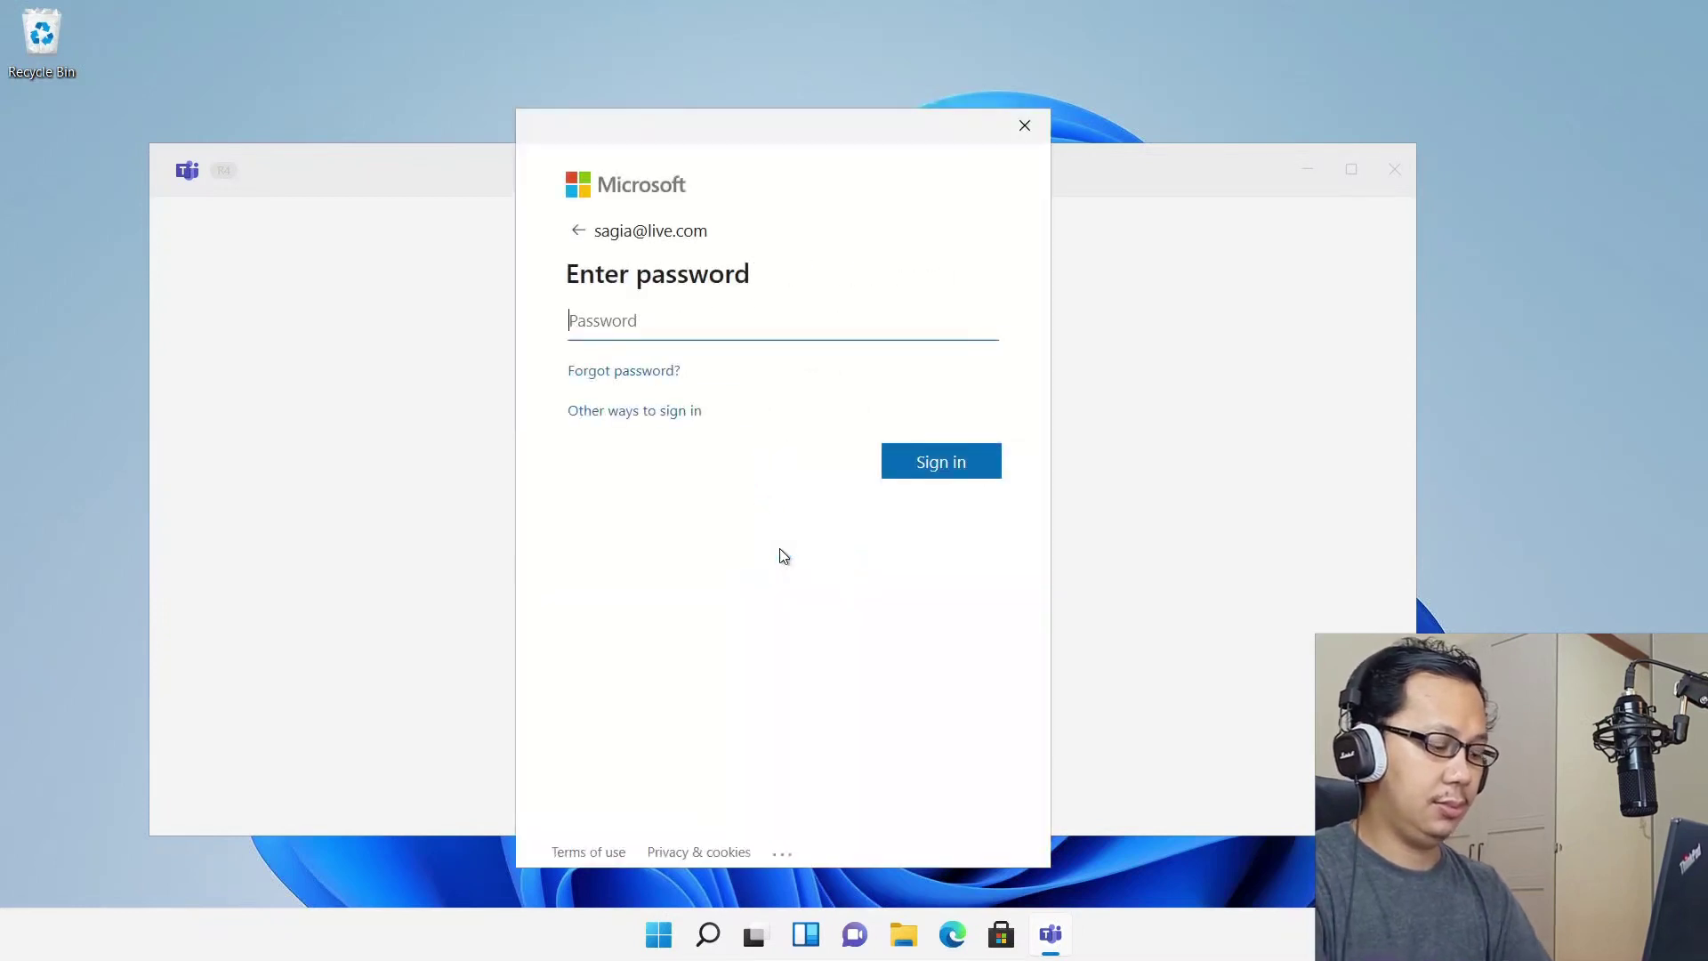
pyautogui.write('••••••••')
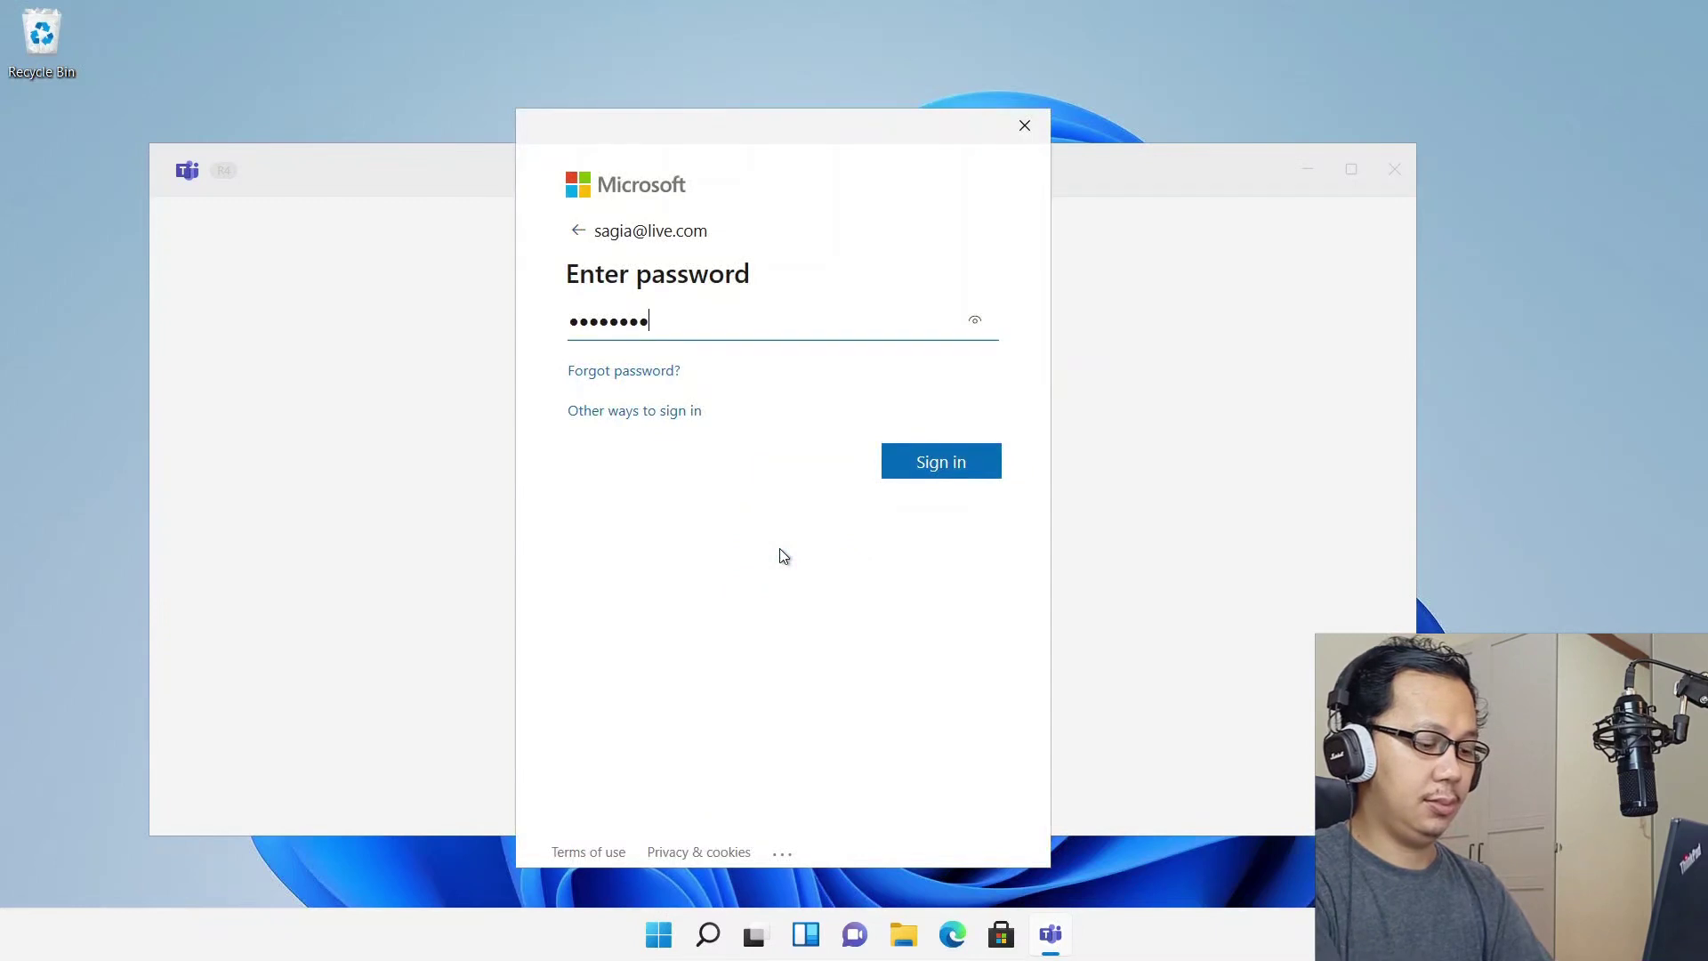
pyautogui.write('••••')
pyautogui.press('Return')
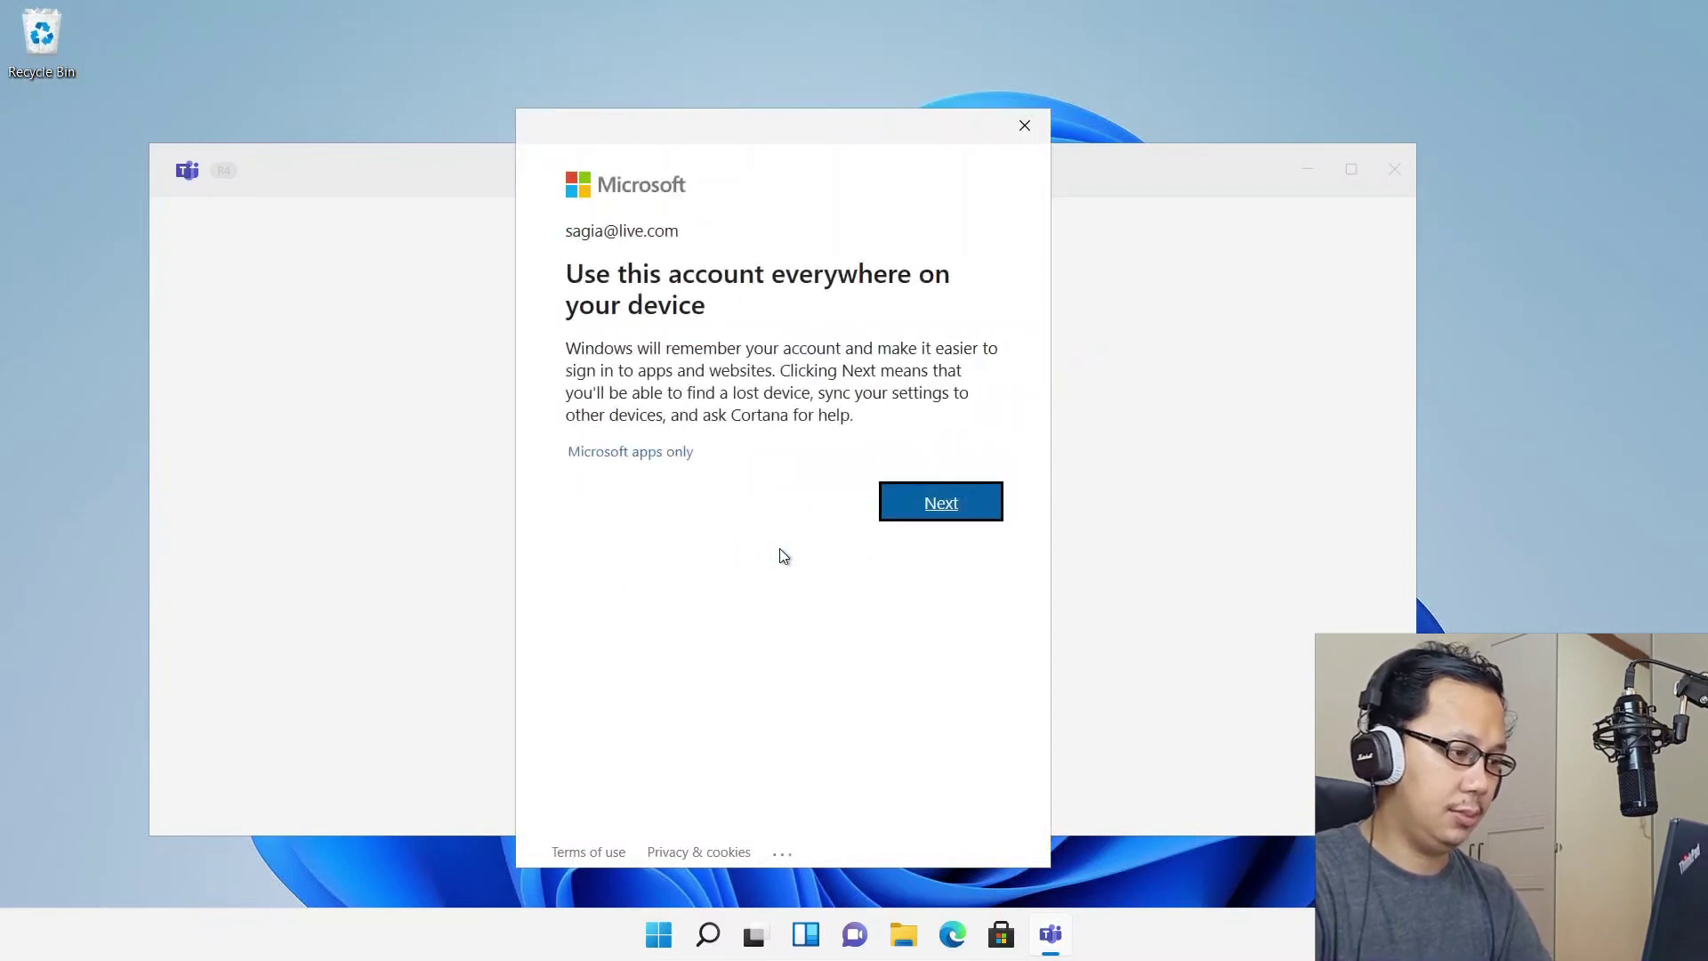
pyautogui.click(930, 503)
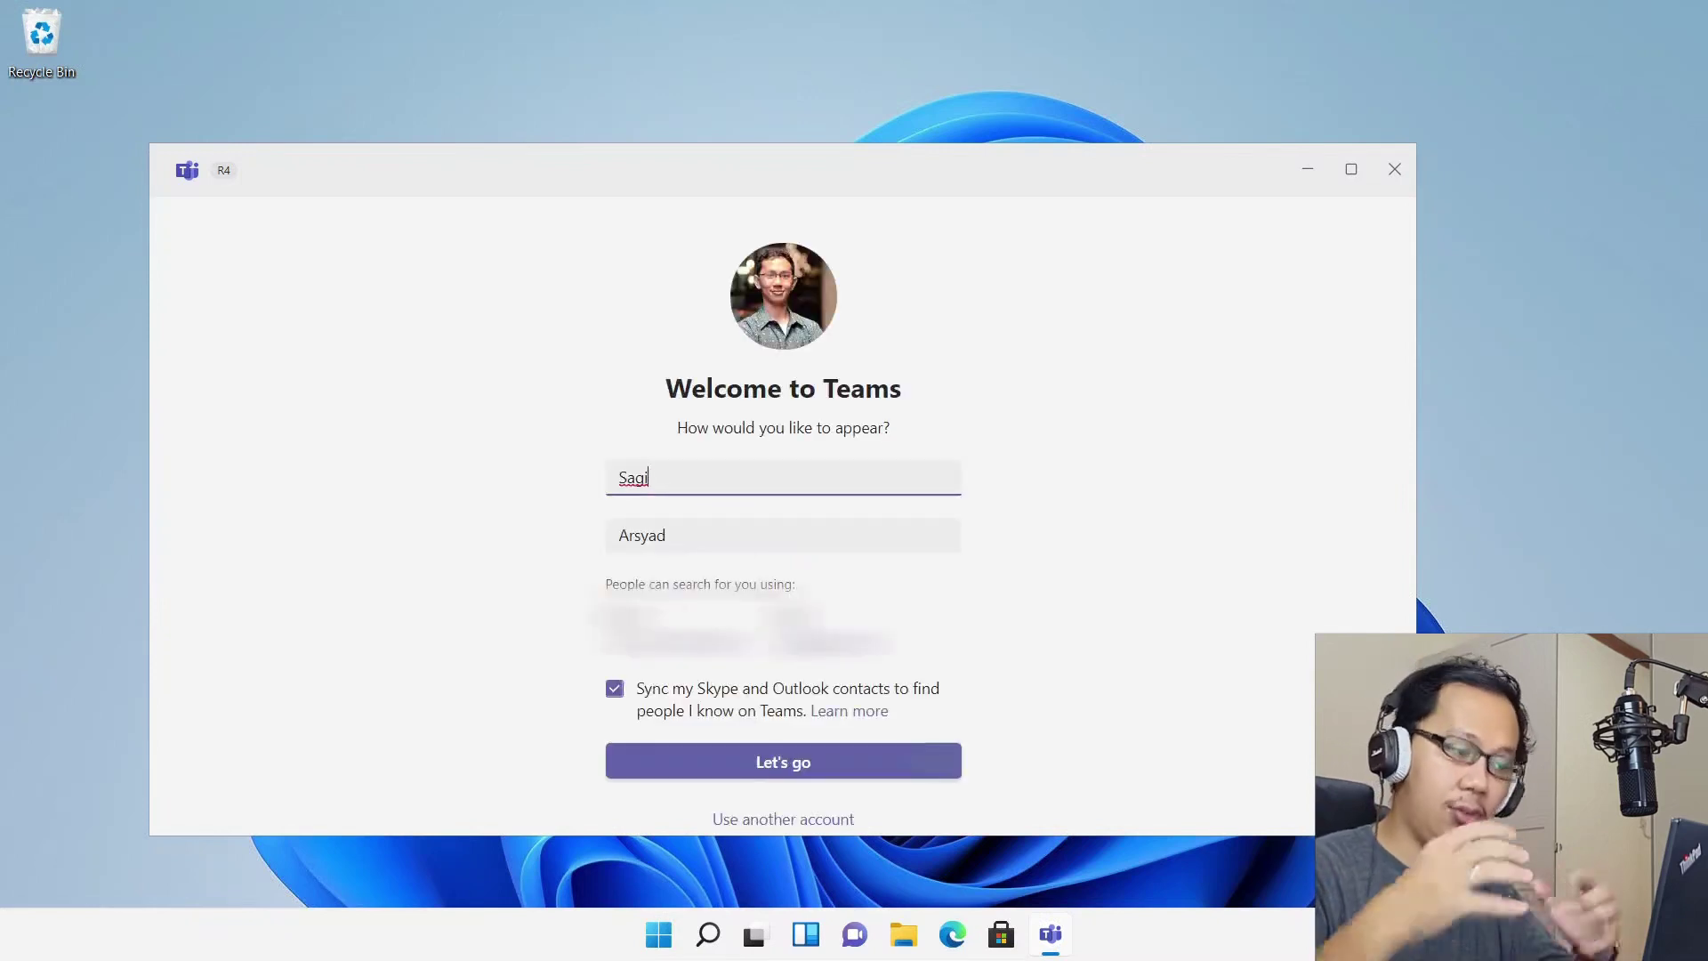
pyautogui.click(617, 701)
pyautogui.click(724, 767)
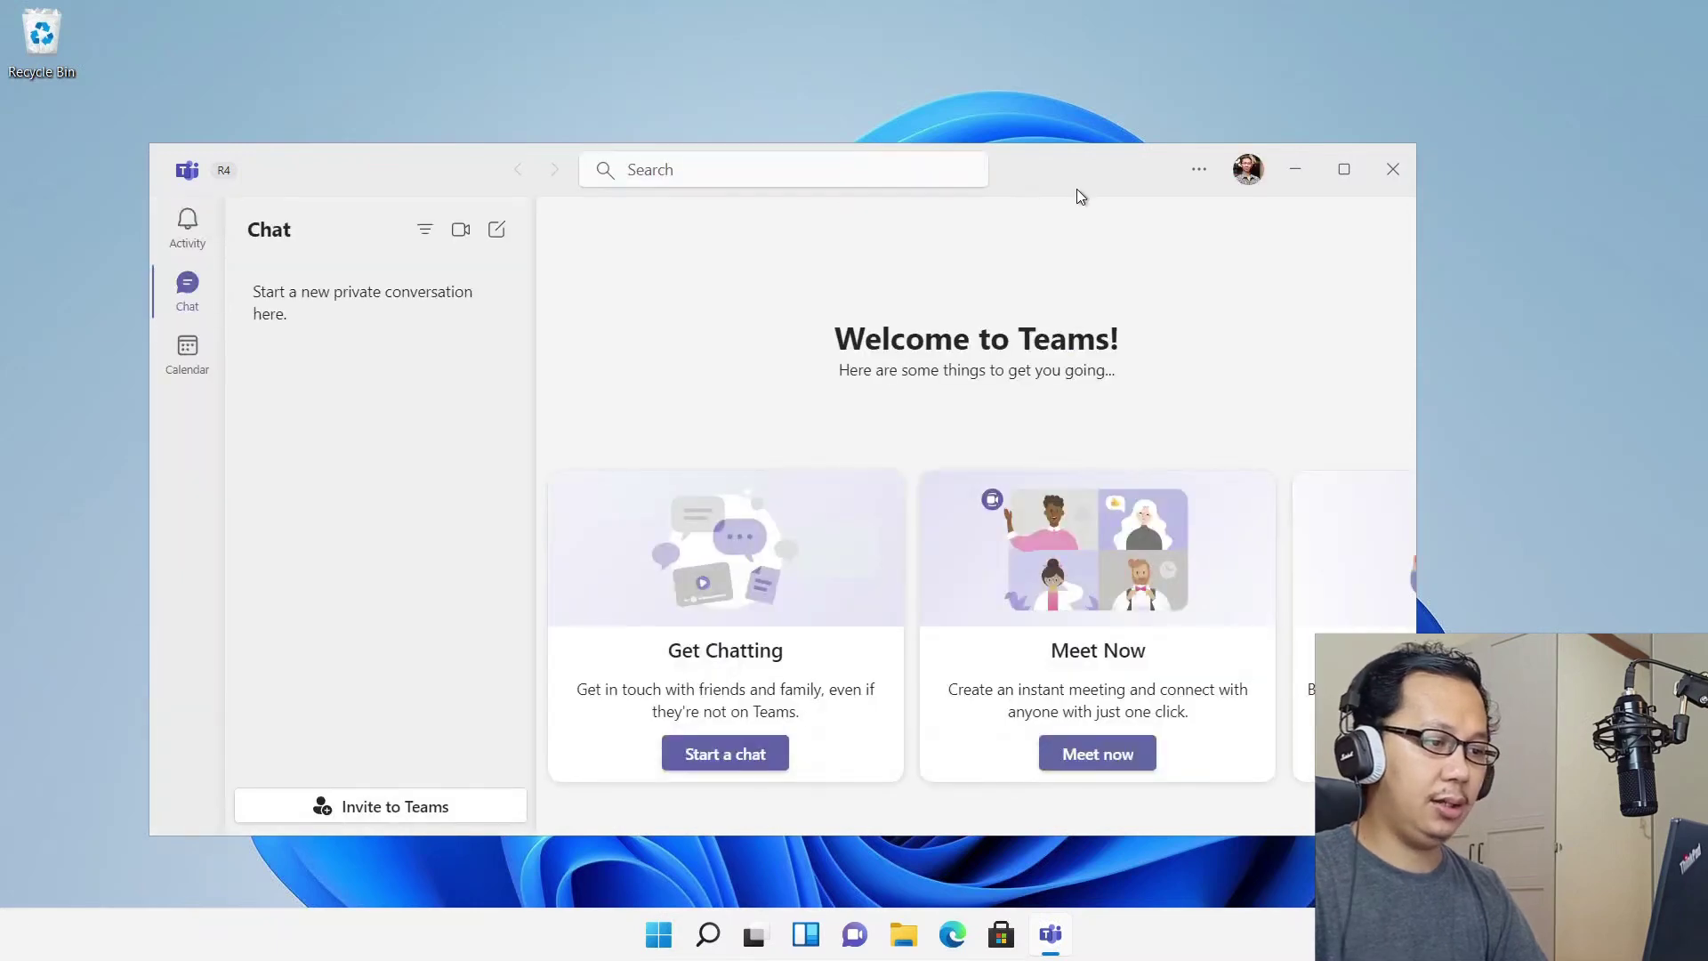
# Maximise Teams and view Activity and Chat, then minimise it and launch the Microsoft Store
pyautogui.doubleClick(1078, 180)
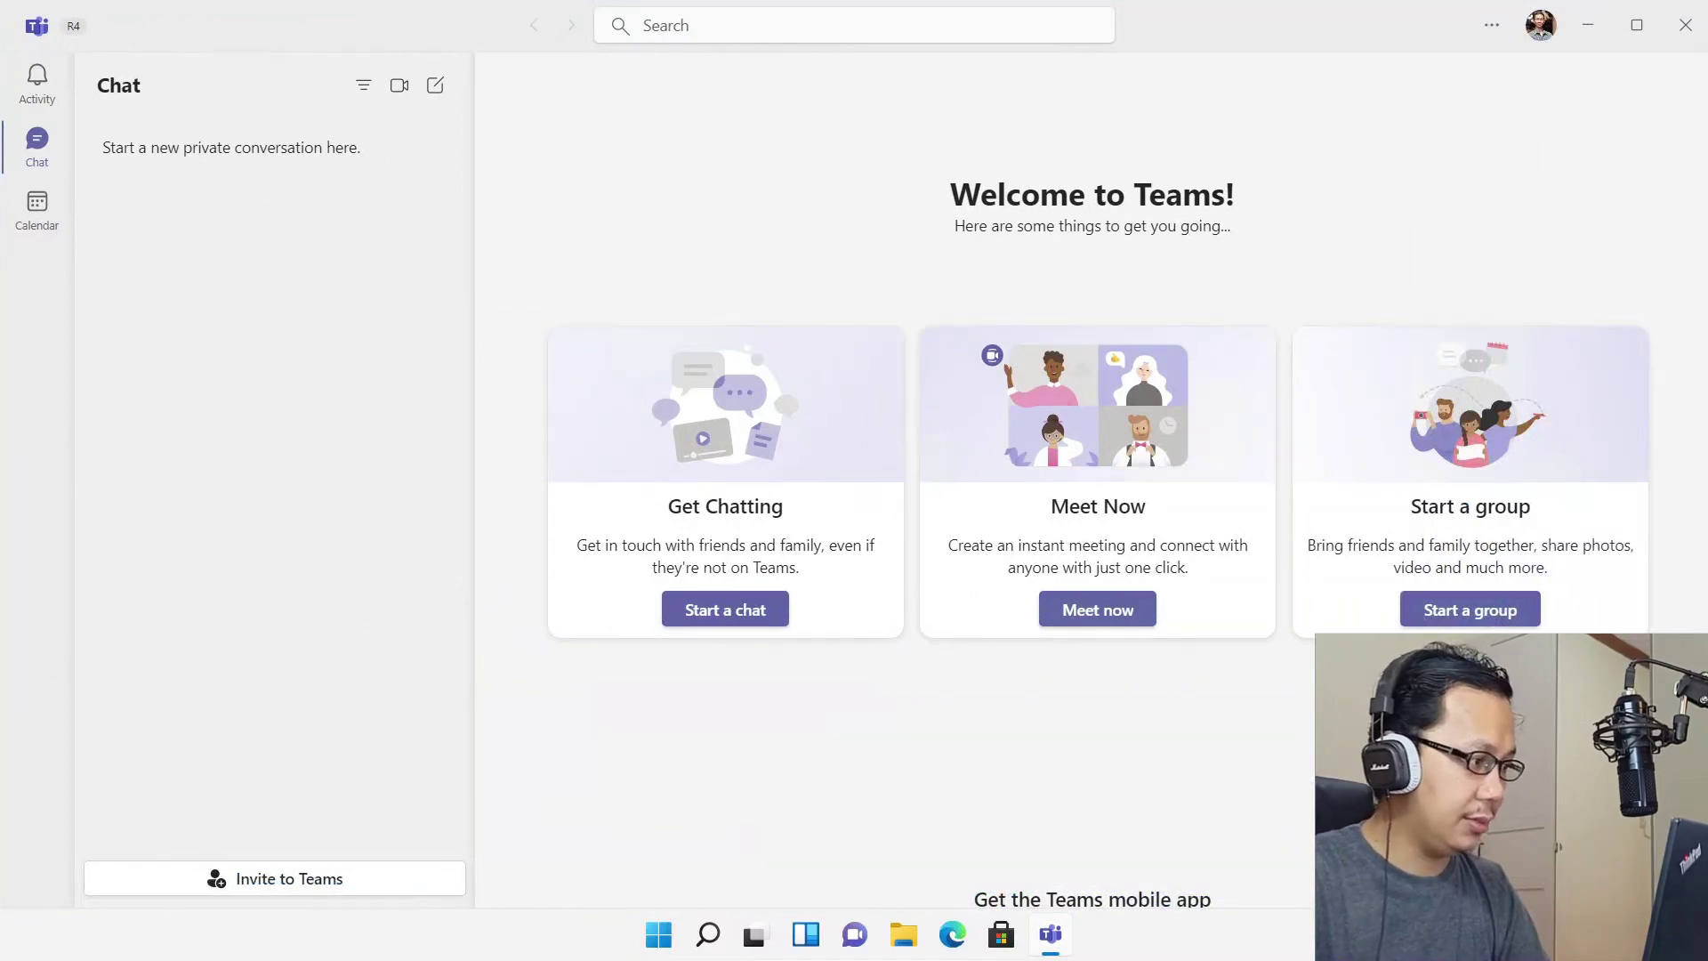
pyautogui.click(42, 89)
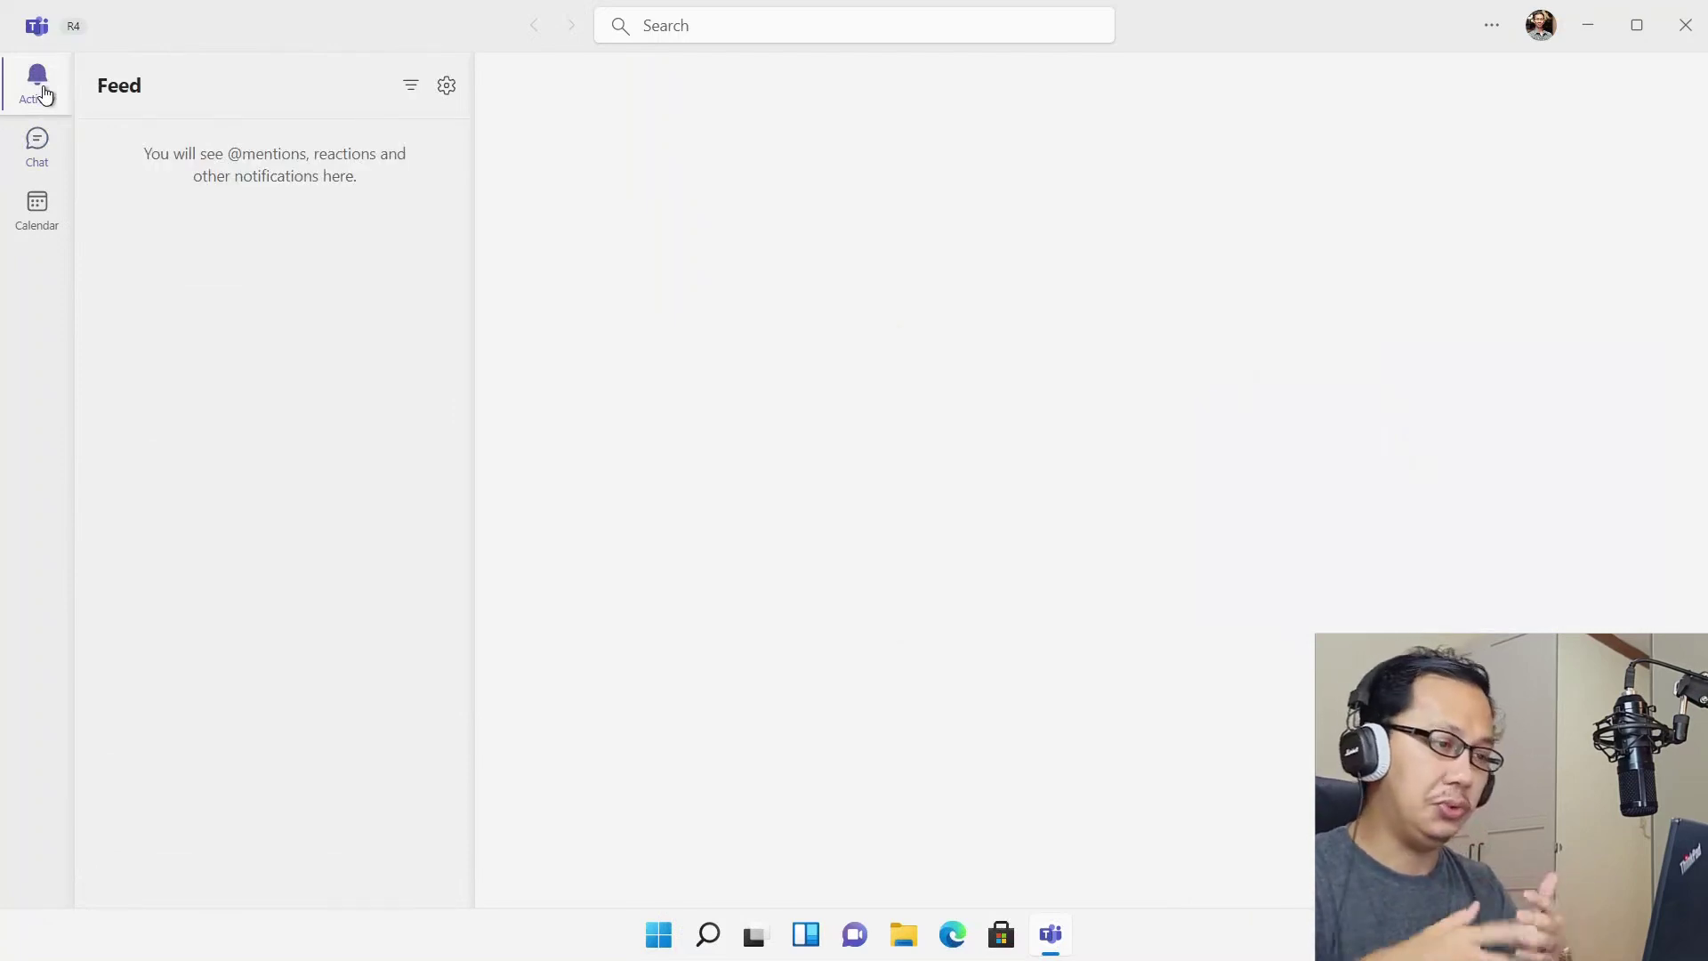
pyautogui.click(37, 142)
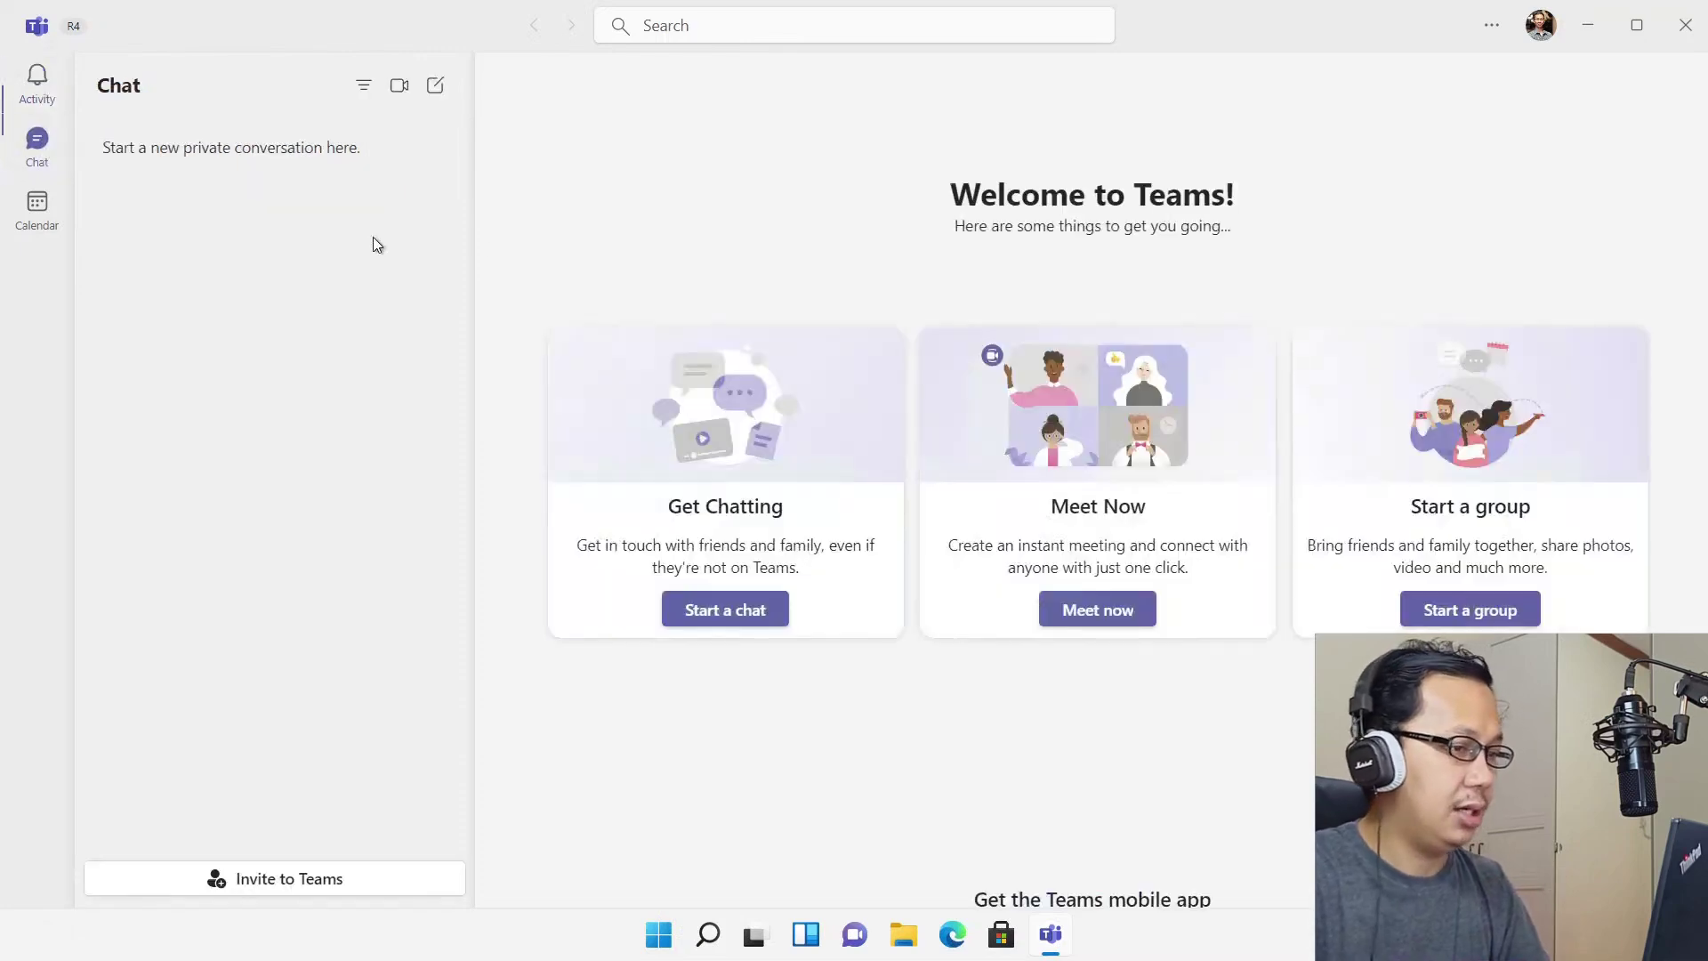
pyautogui.click(1587, 41)
pyautogui.click(1004, 941)
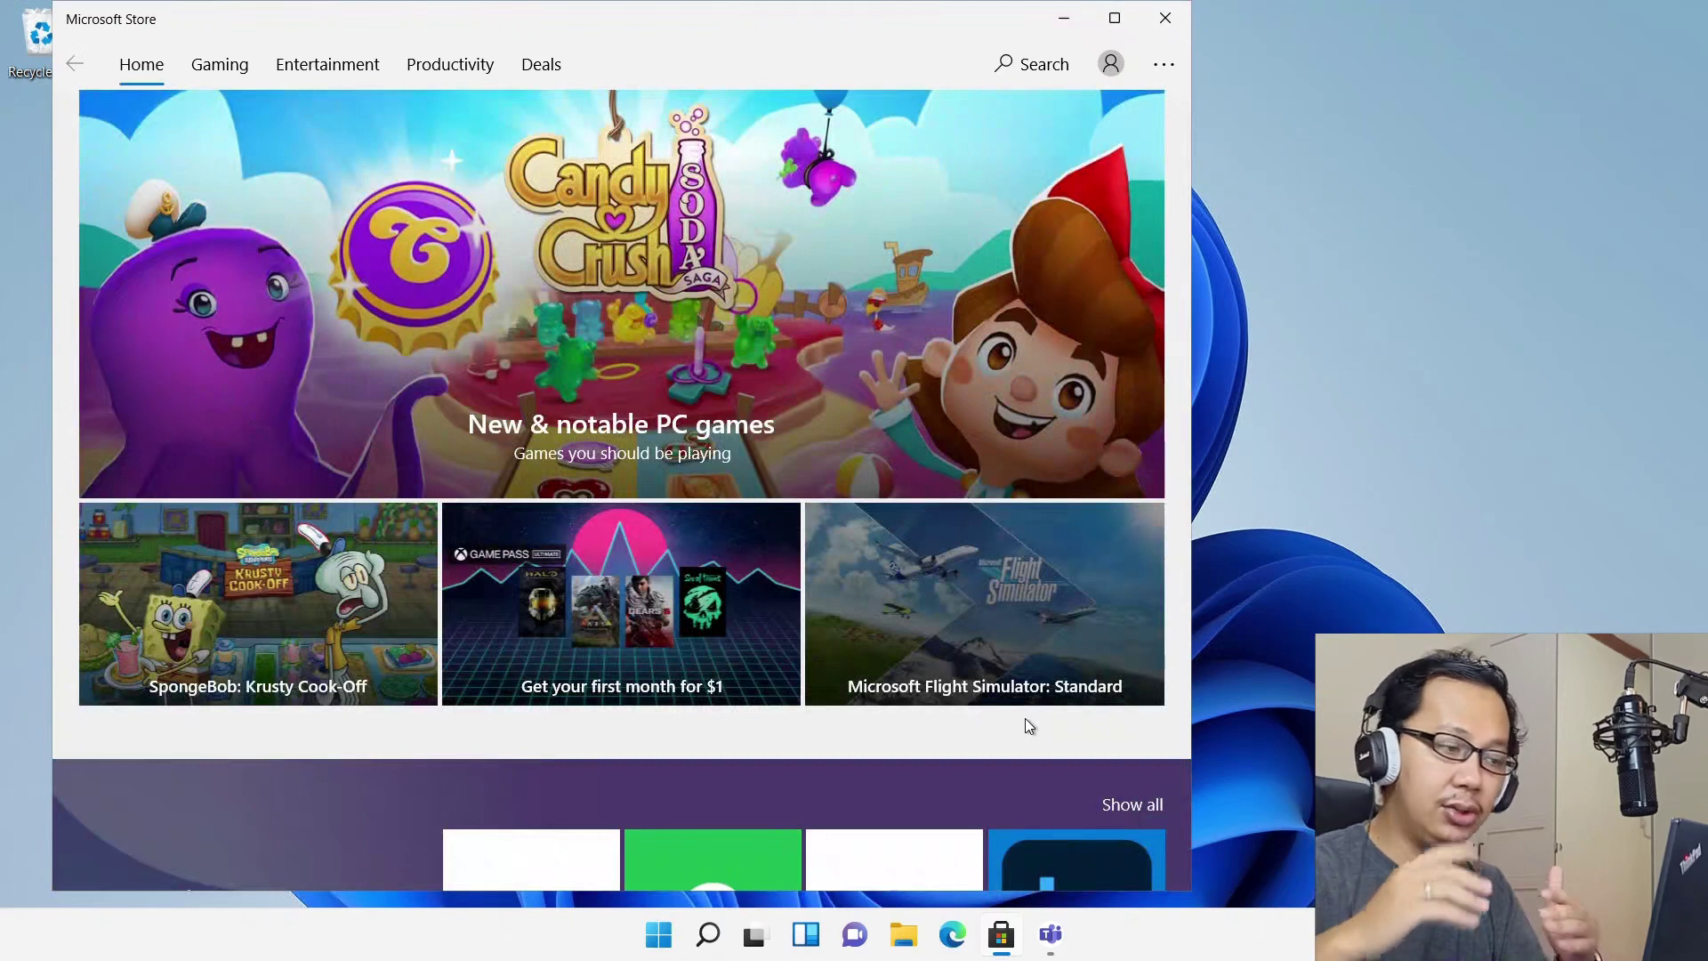
# Maximise the Store, use Get updates on Downloads and updates, then minimise the Store
pyautogui.click(1108, 67)
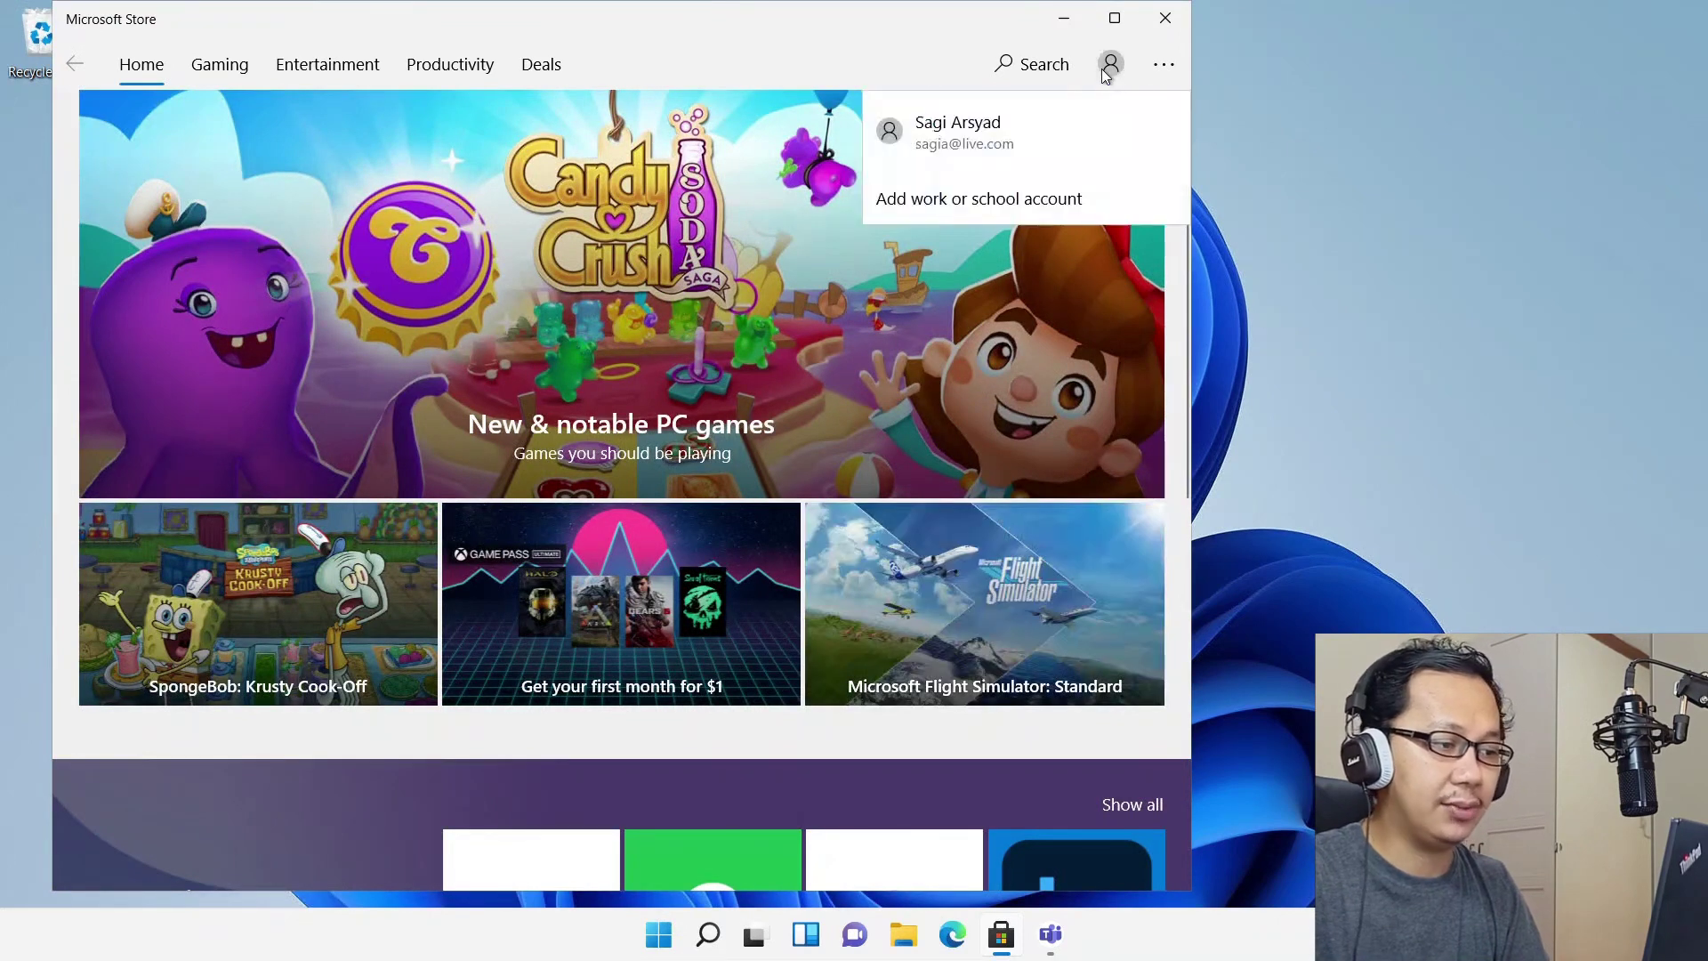
pyautogui.click(836, 19)
pyautogui.doubleClick(835, 20)
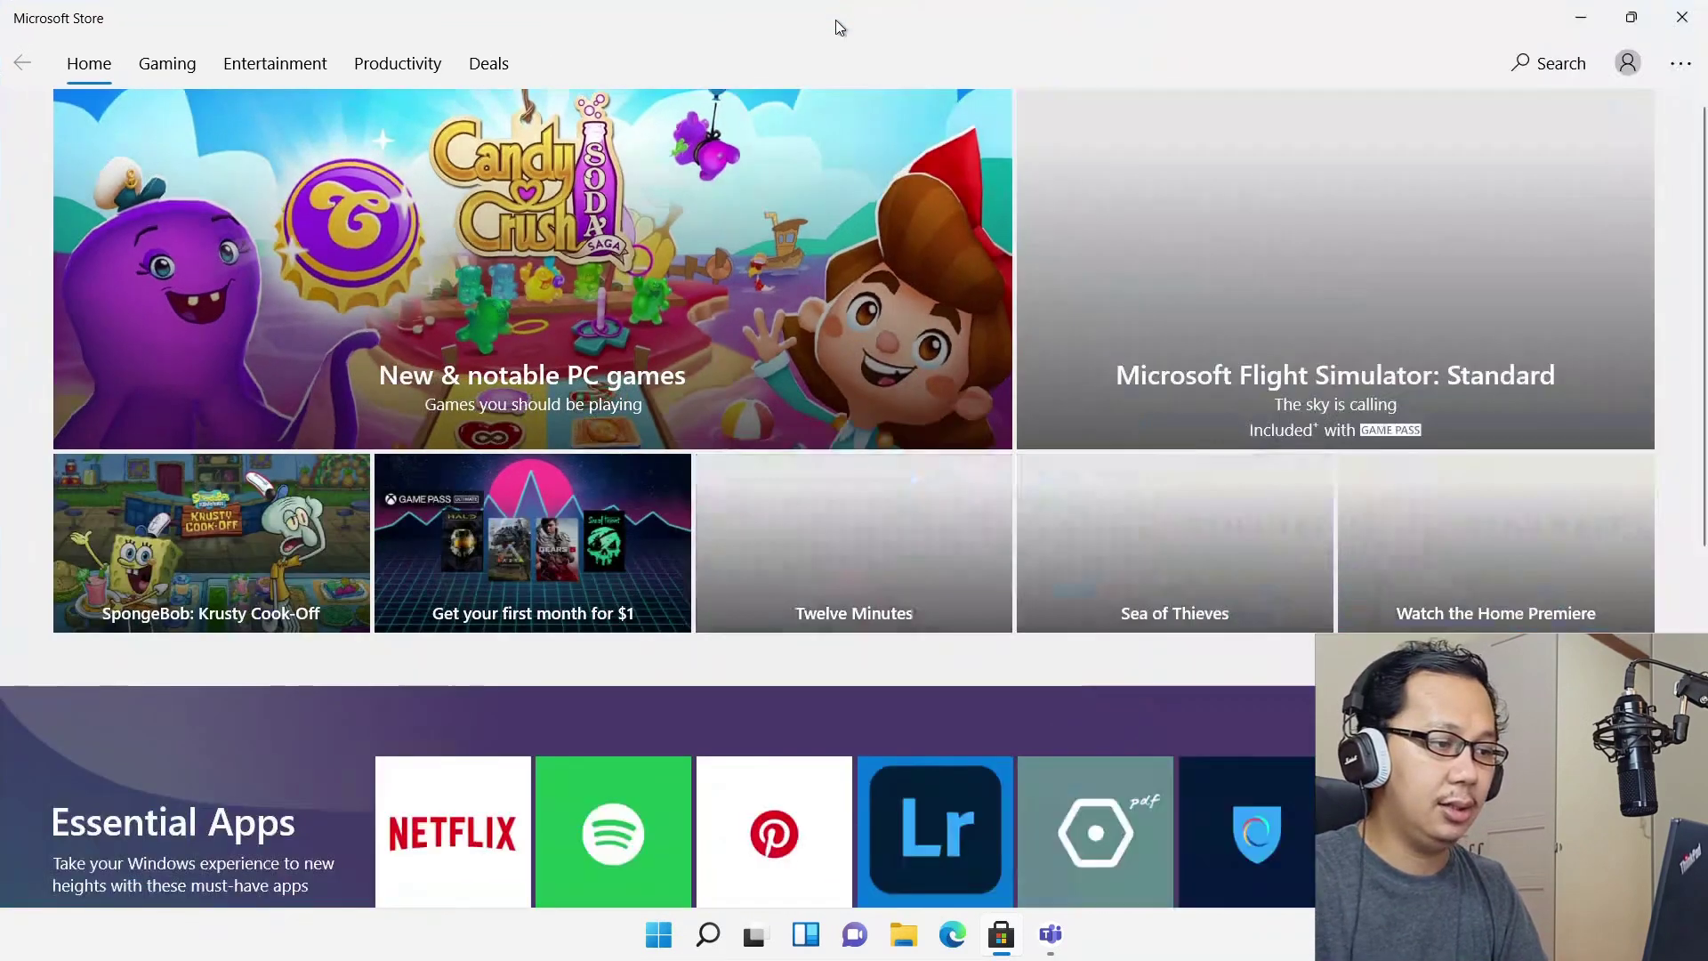
pyautogui.click(1678, 63)
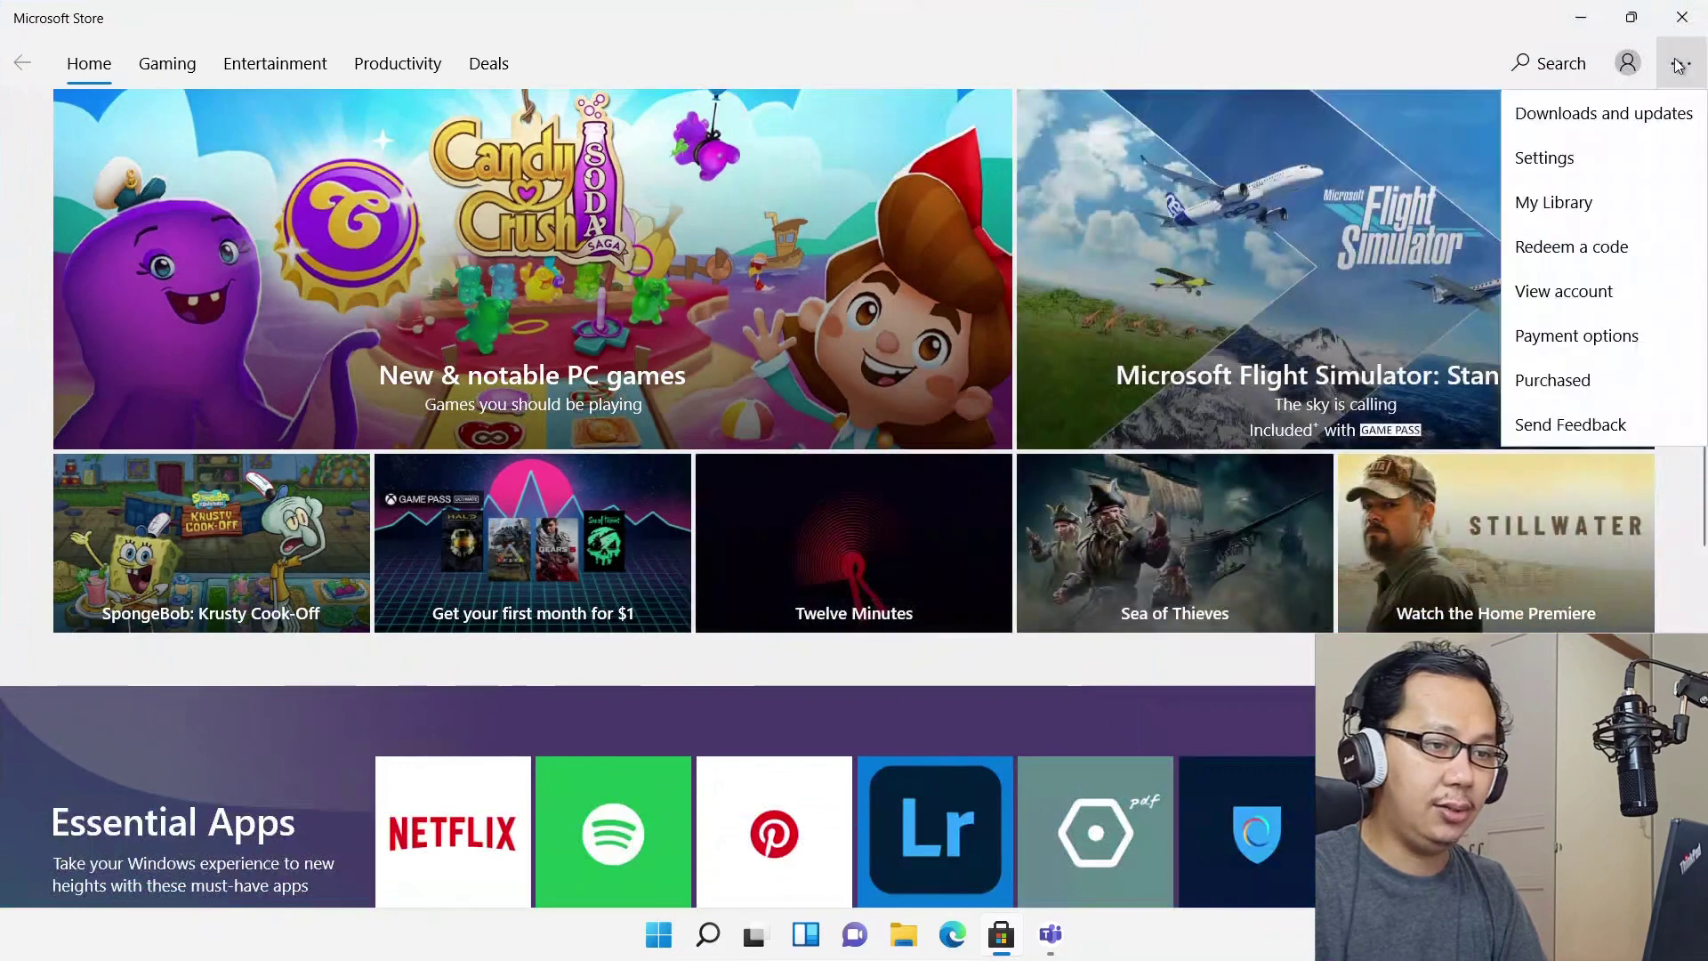
pyautogui.click(1652, 116)
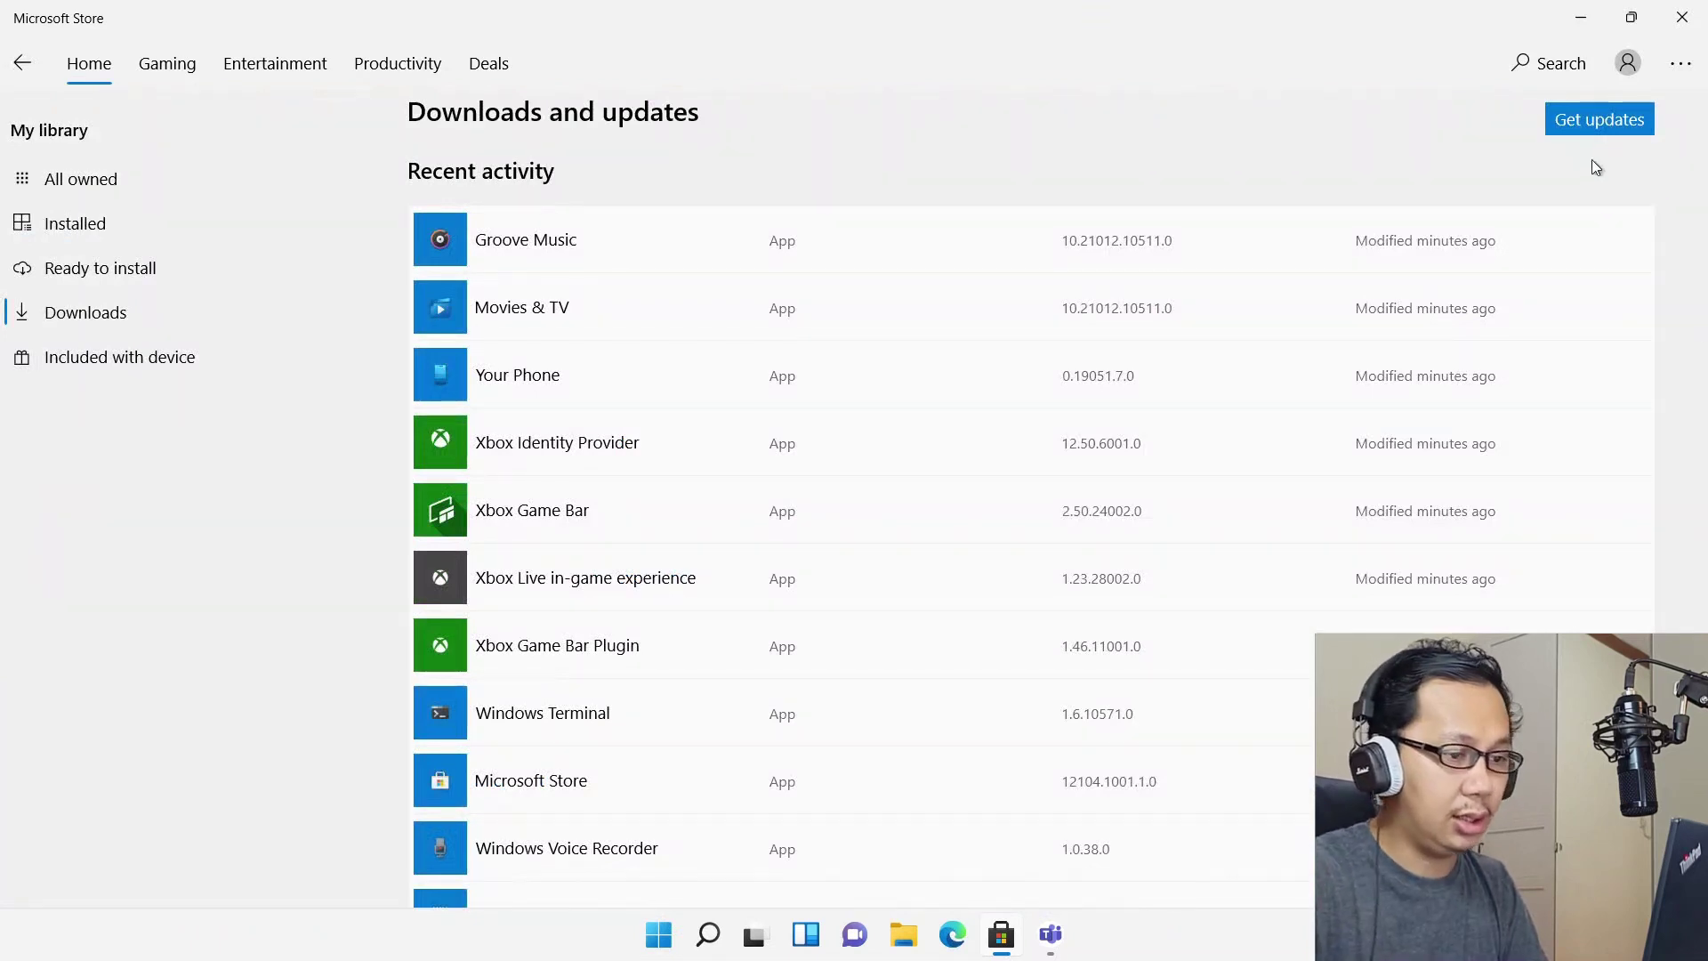
pyautogui.click(1577, 130)
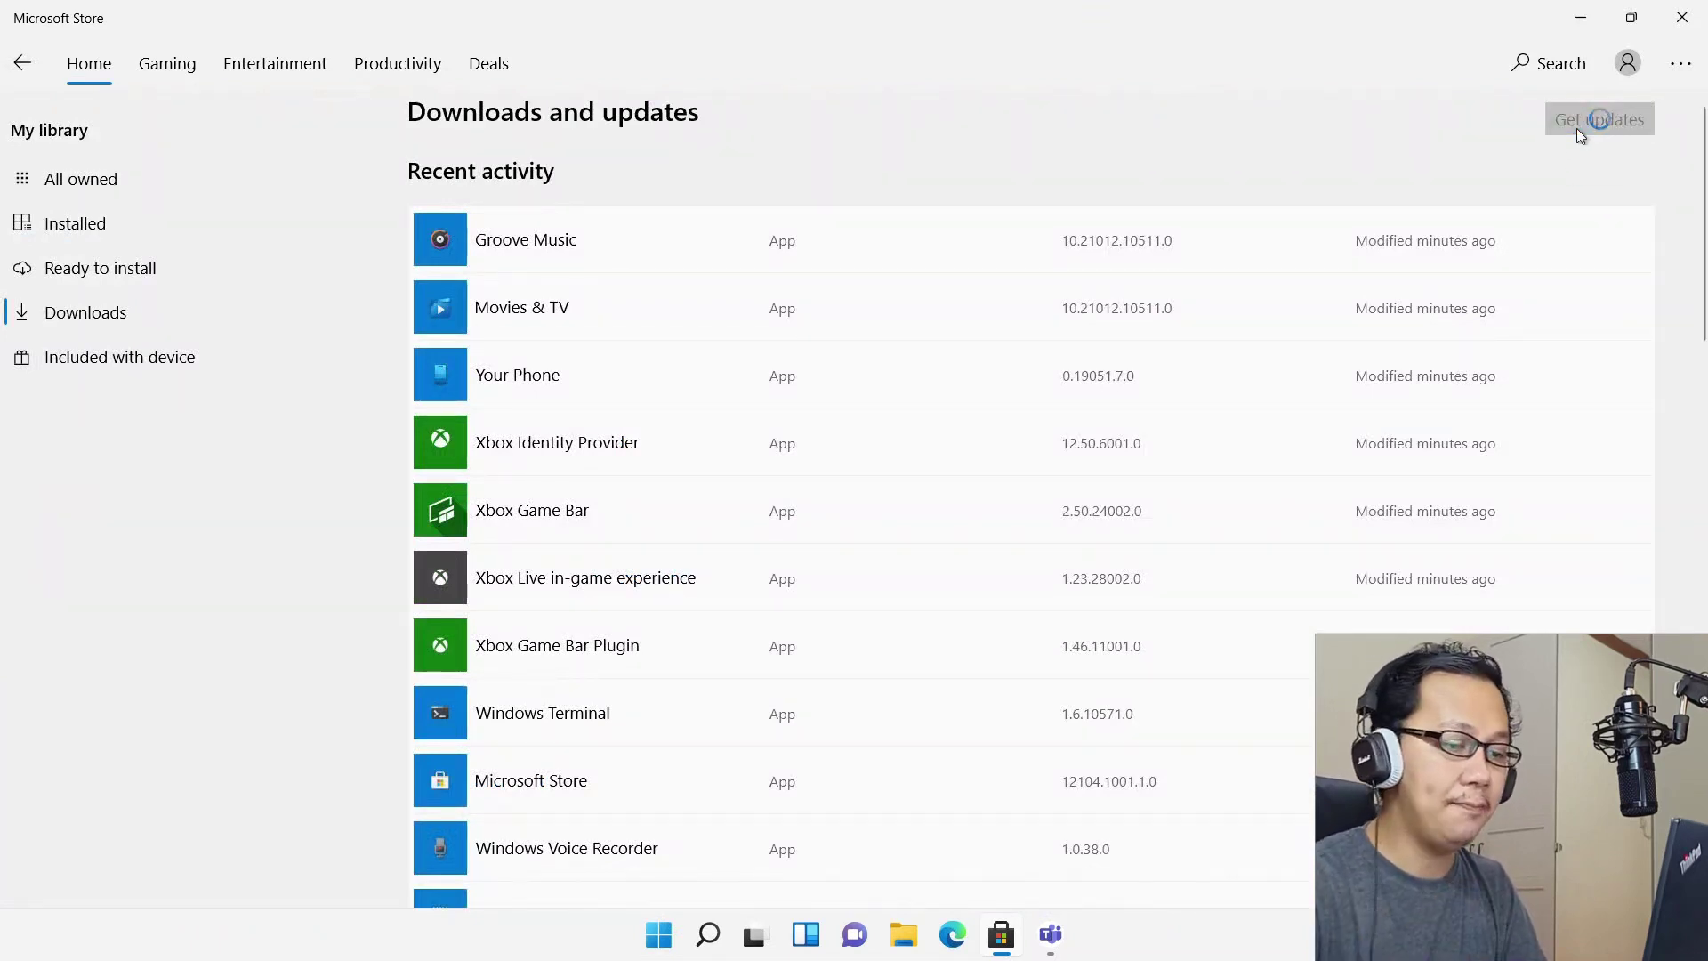
pyautogui.scroll(-5, 1576, 128)
pyautogui.click(1581, 17)
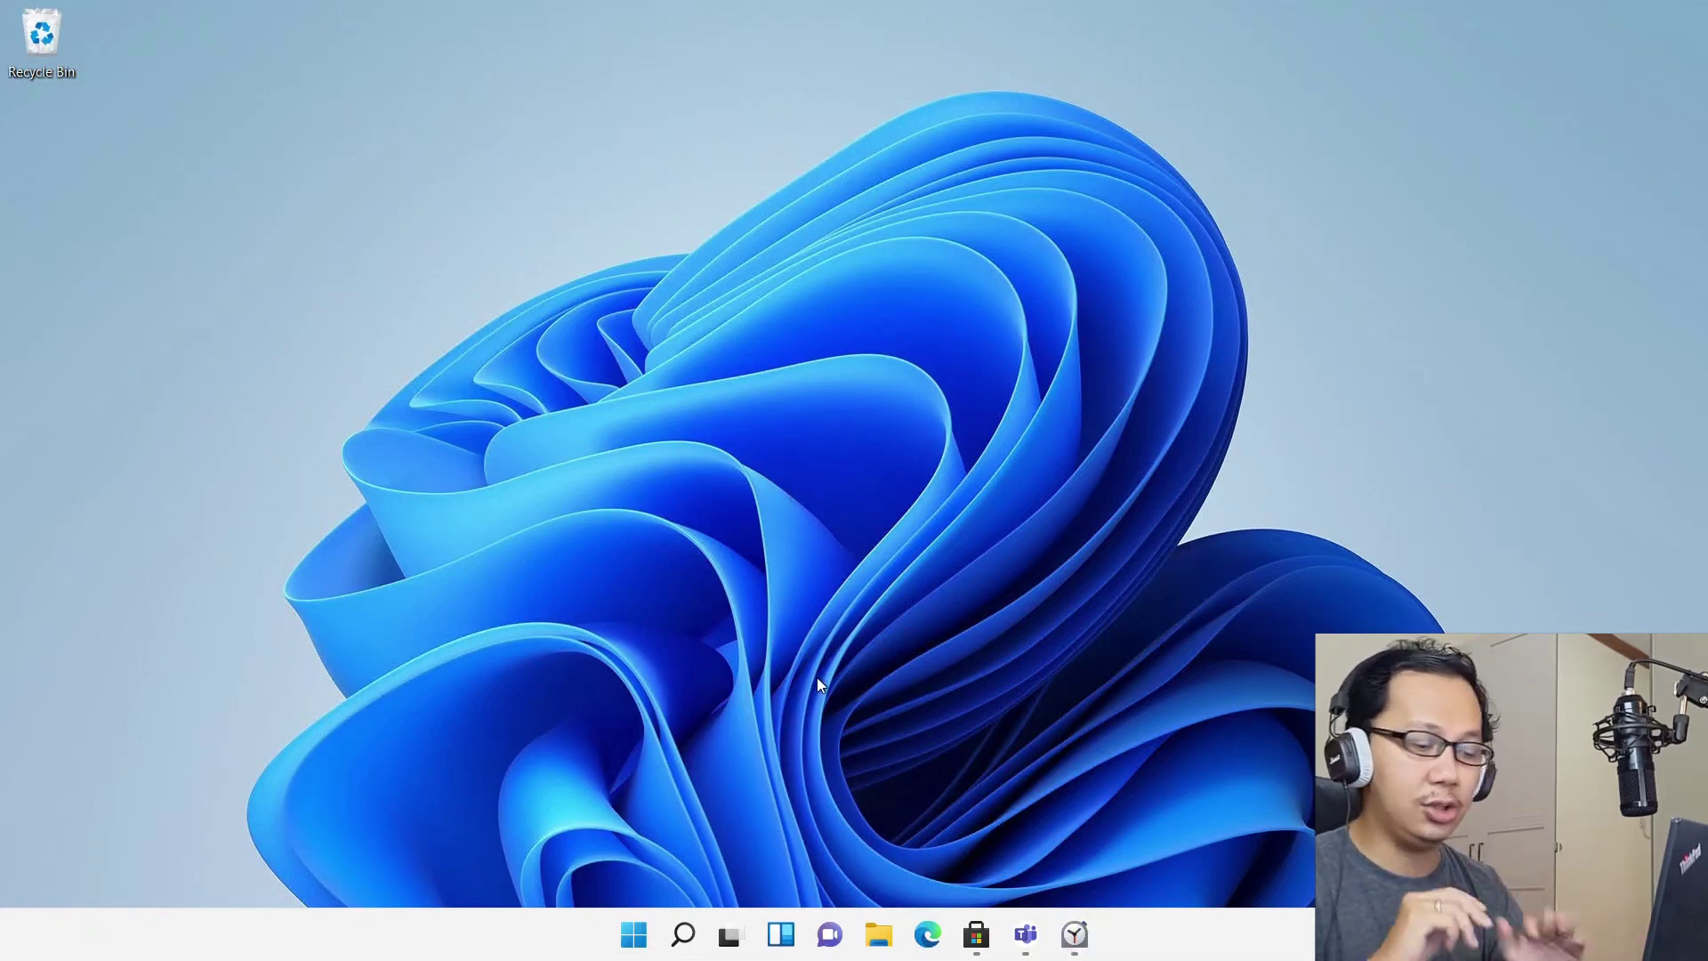
# Launch Edge, decline profile sync and personalised ads, and go to the suggested YouTube channel address
pyautogui.click(928, 935)
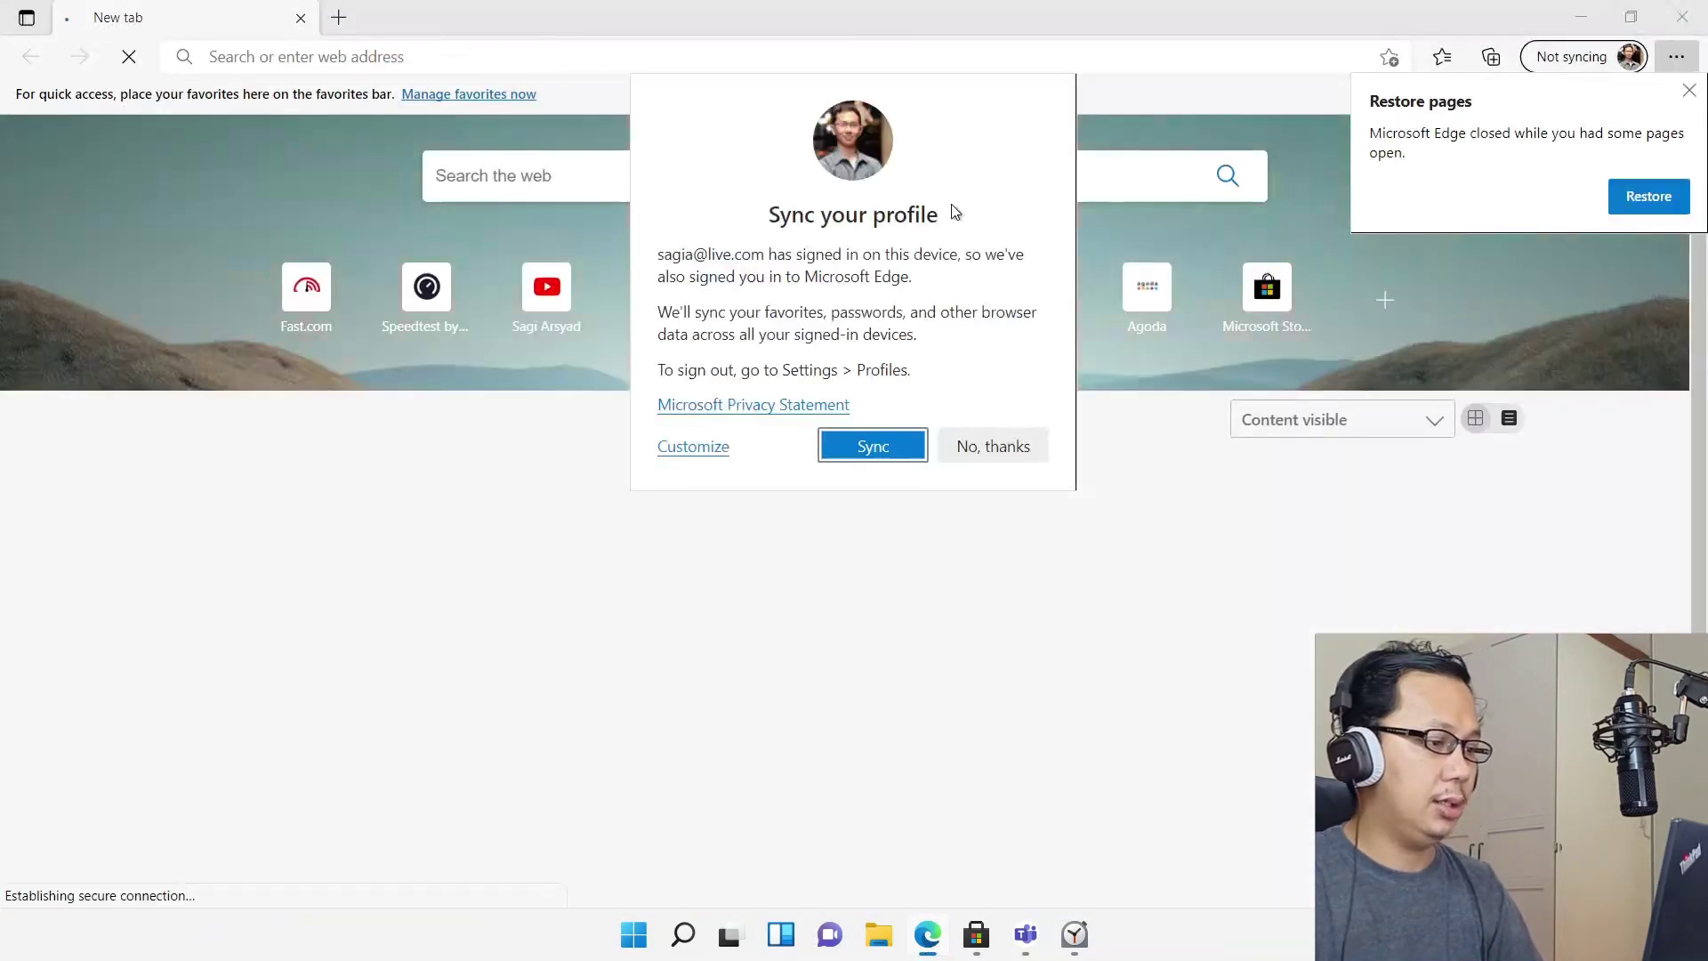
pyautogui.click(968, 449)
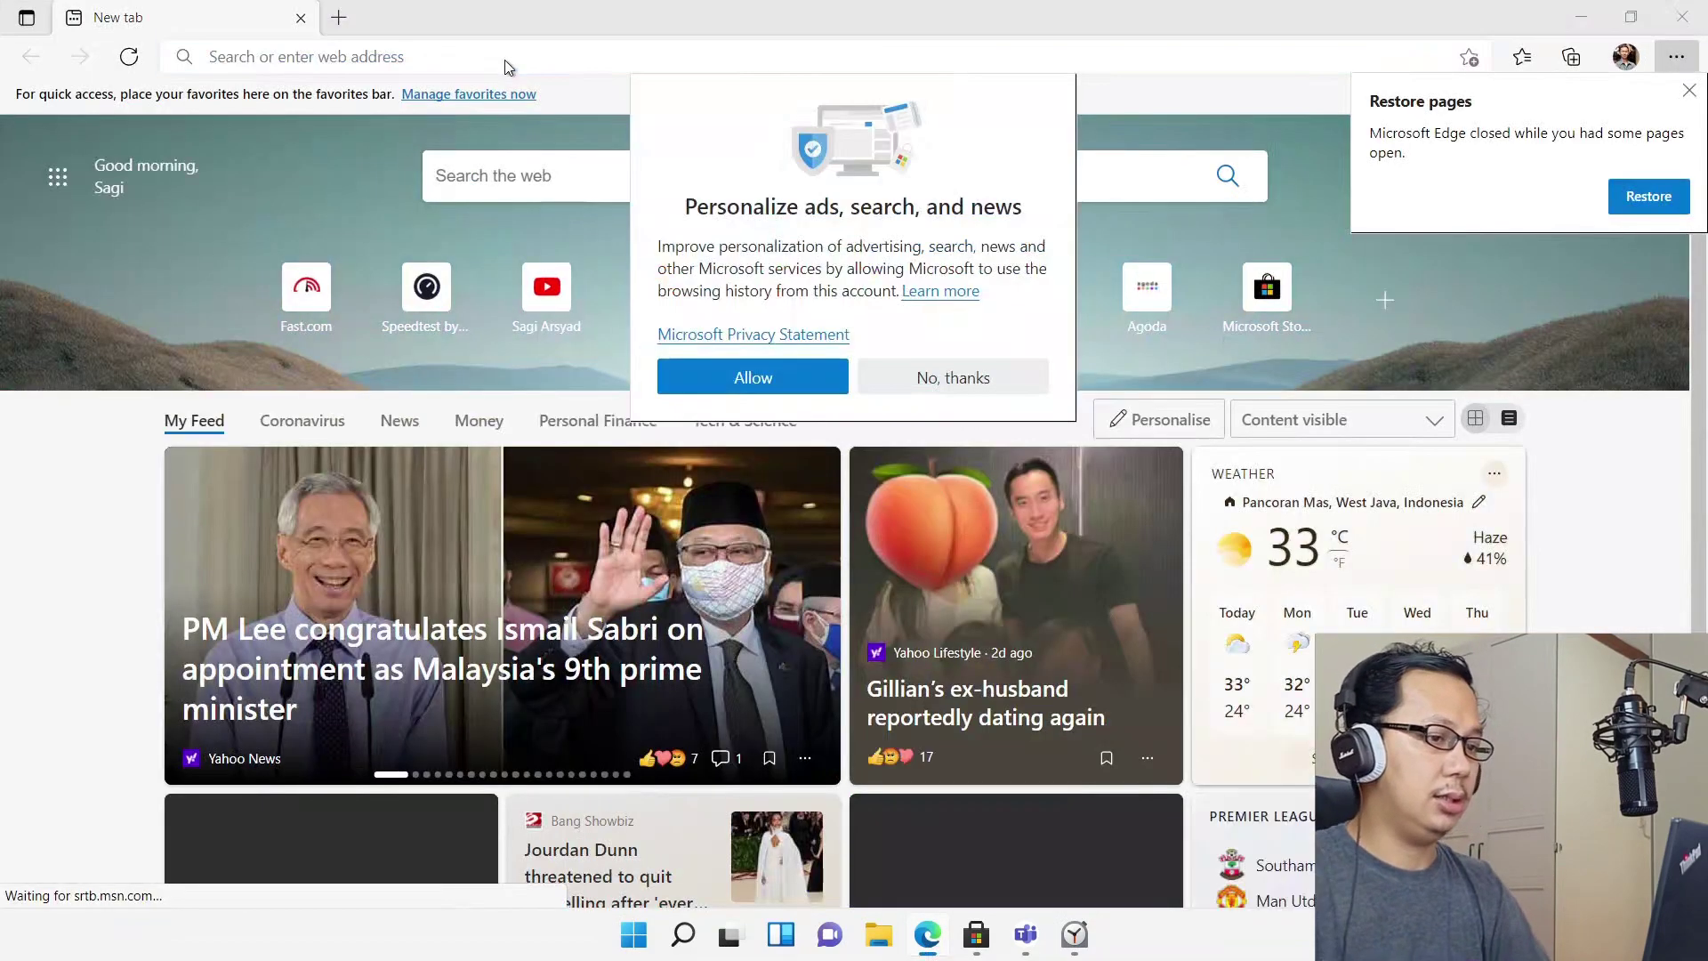
pyautogui.click(982, 381)
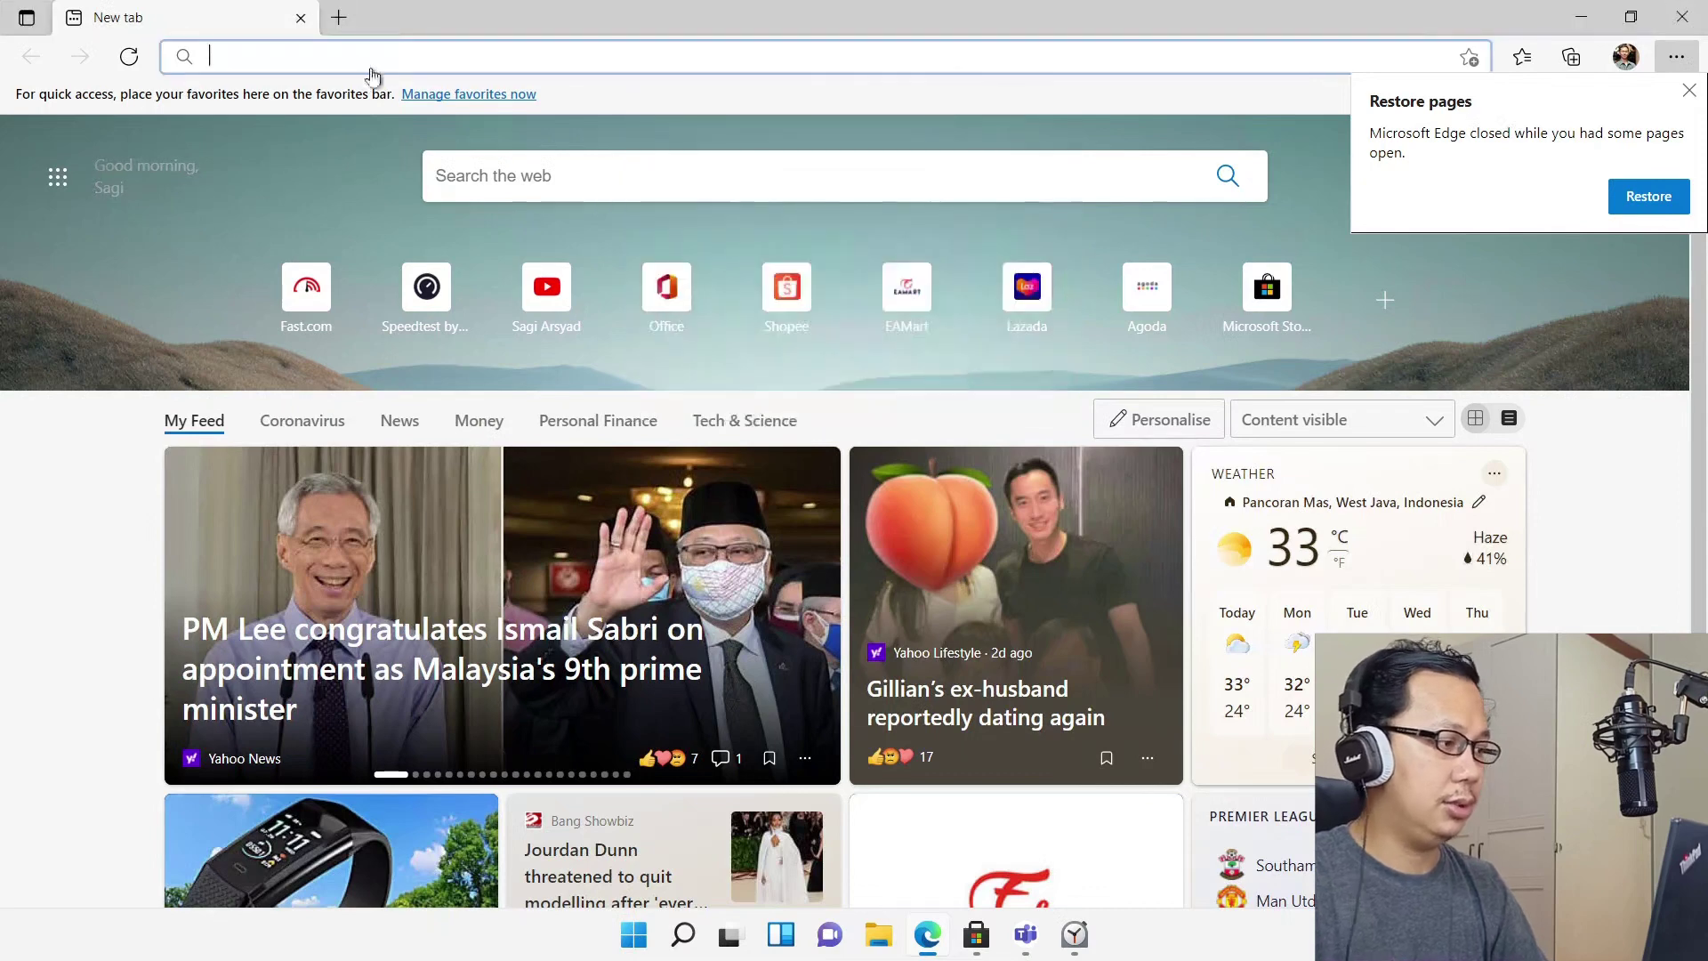
pyautogui.write('sagi.my.id')
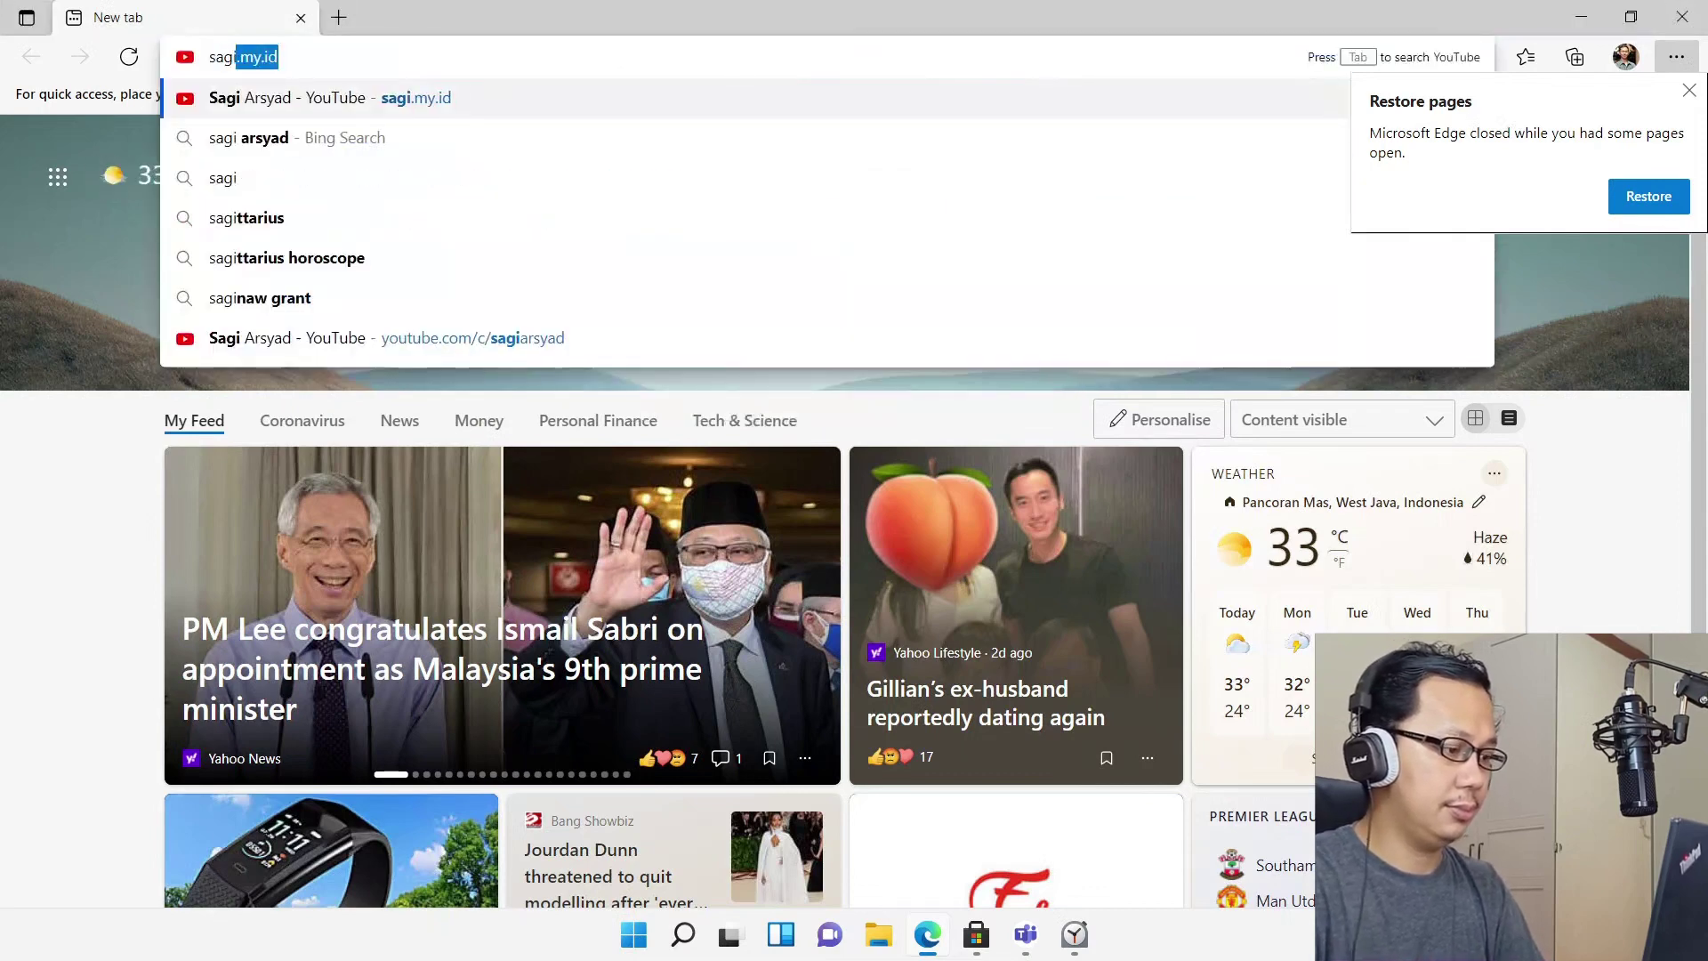
pyautogui.press('Return')
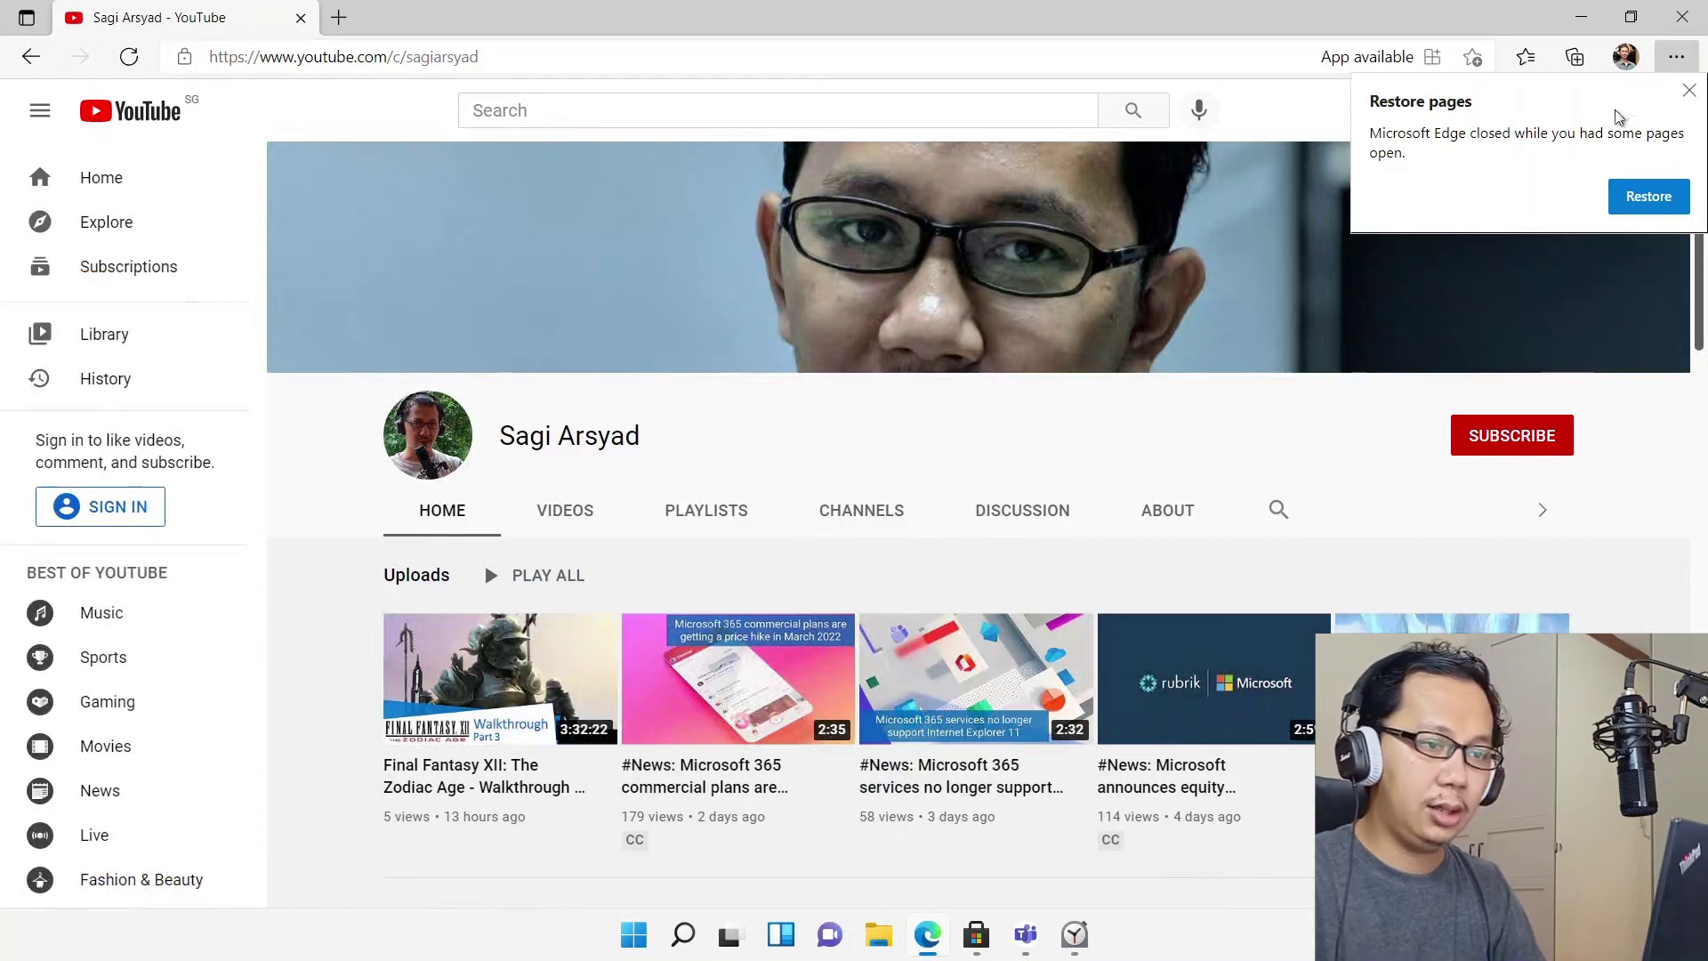
# Dismiss the restore prompt and open the Final Fantasy XII walkthrough at 1080p quality
pyautogui.click(1689, 90)
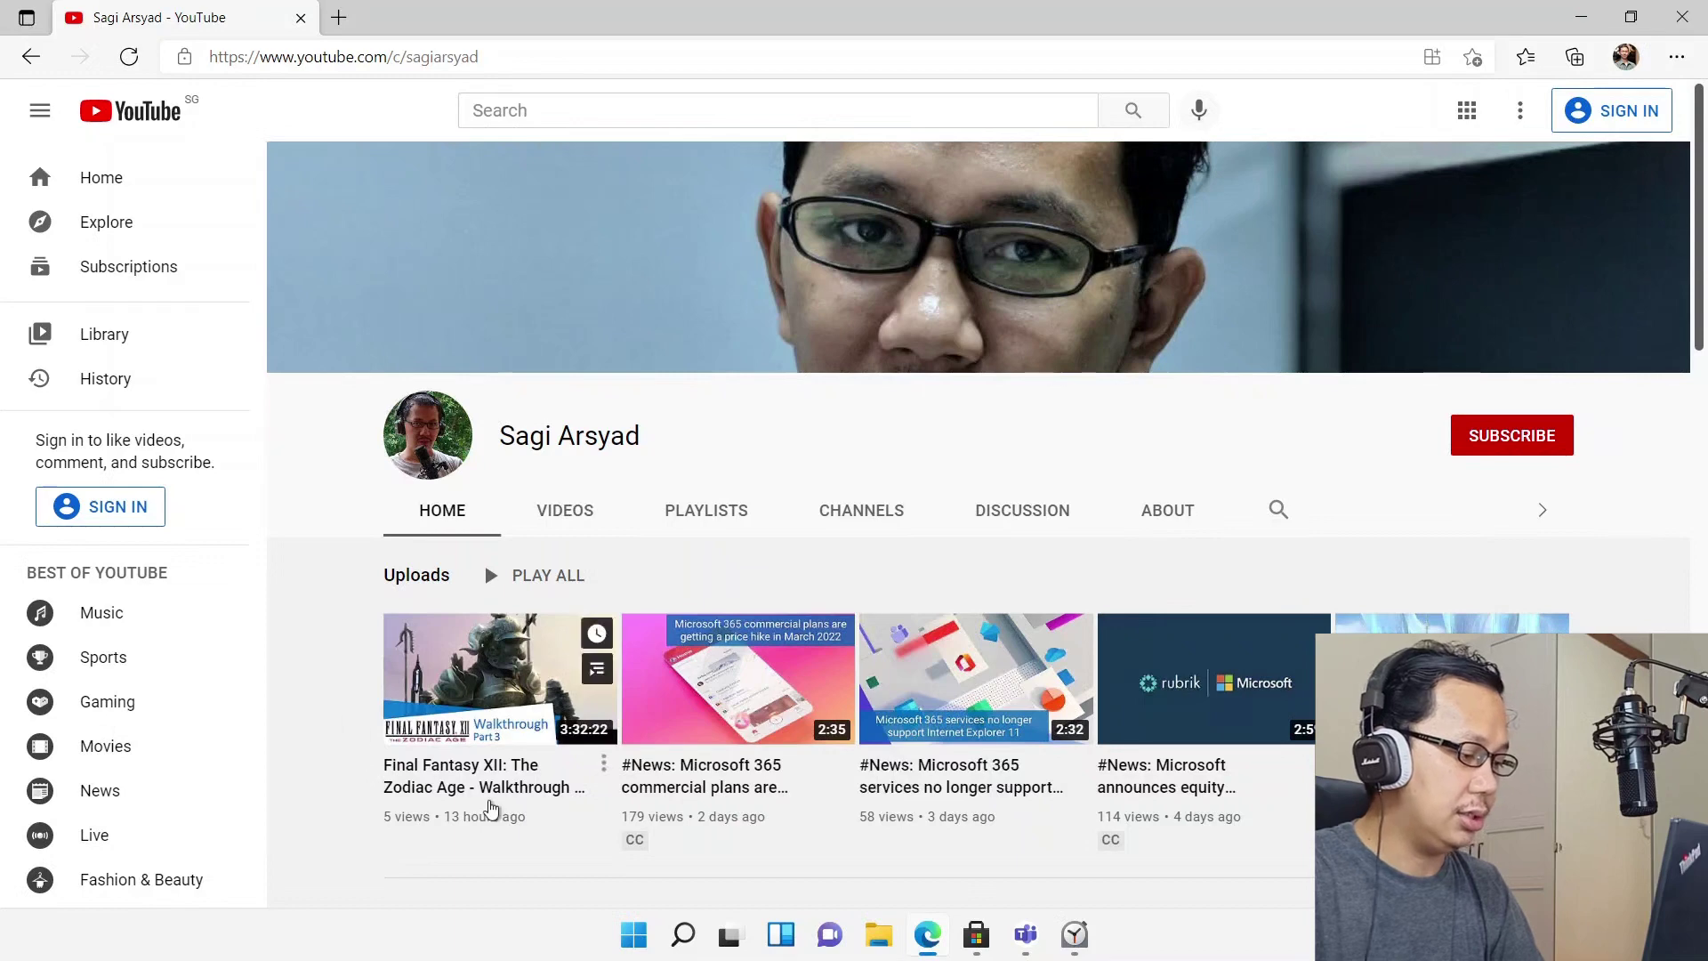
pyautogui.click(489, 791)
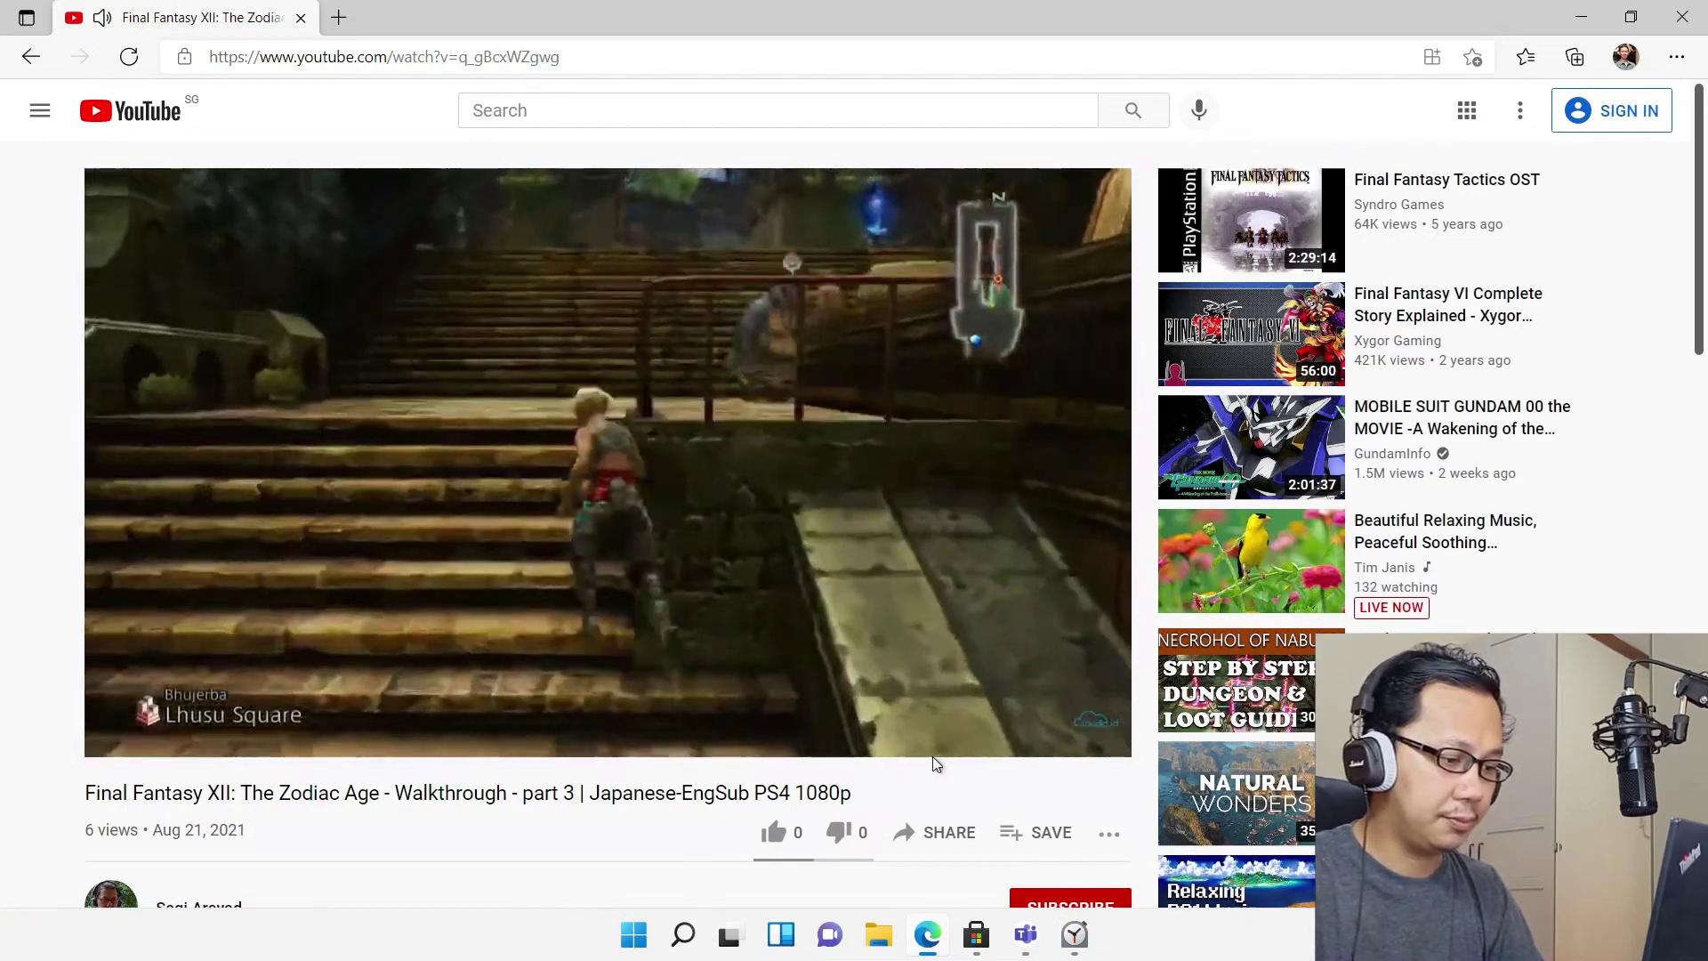
pyautogui.click(963, 735)
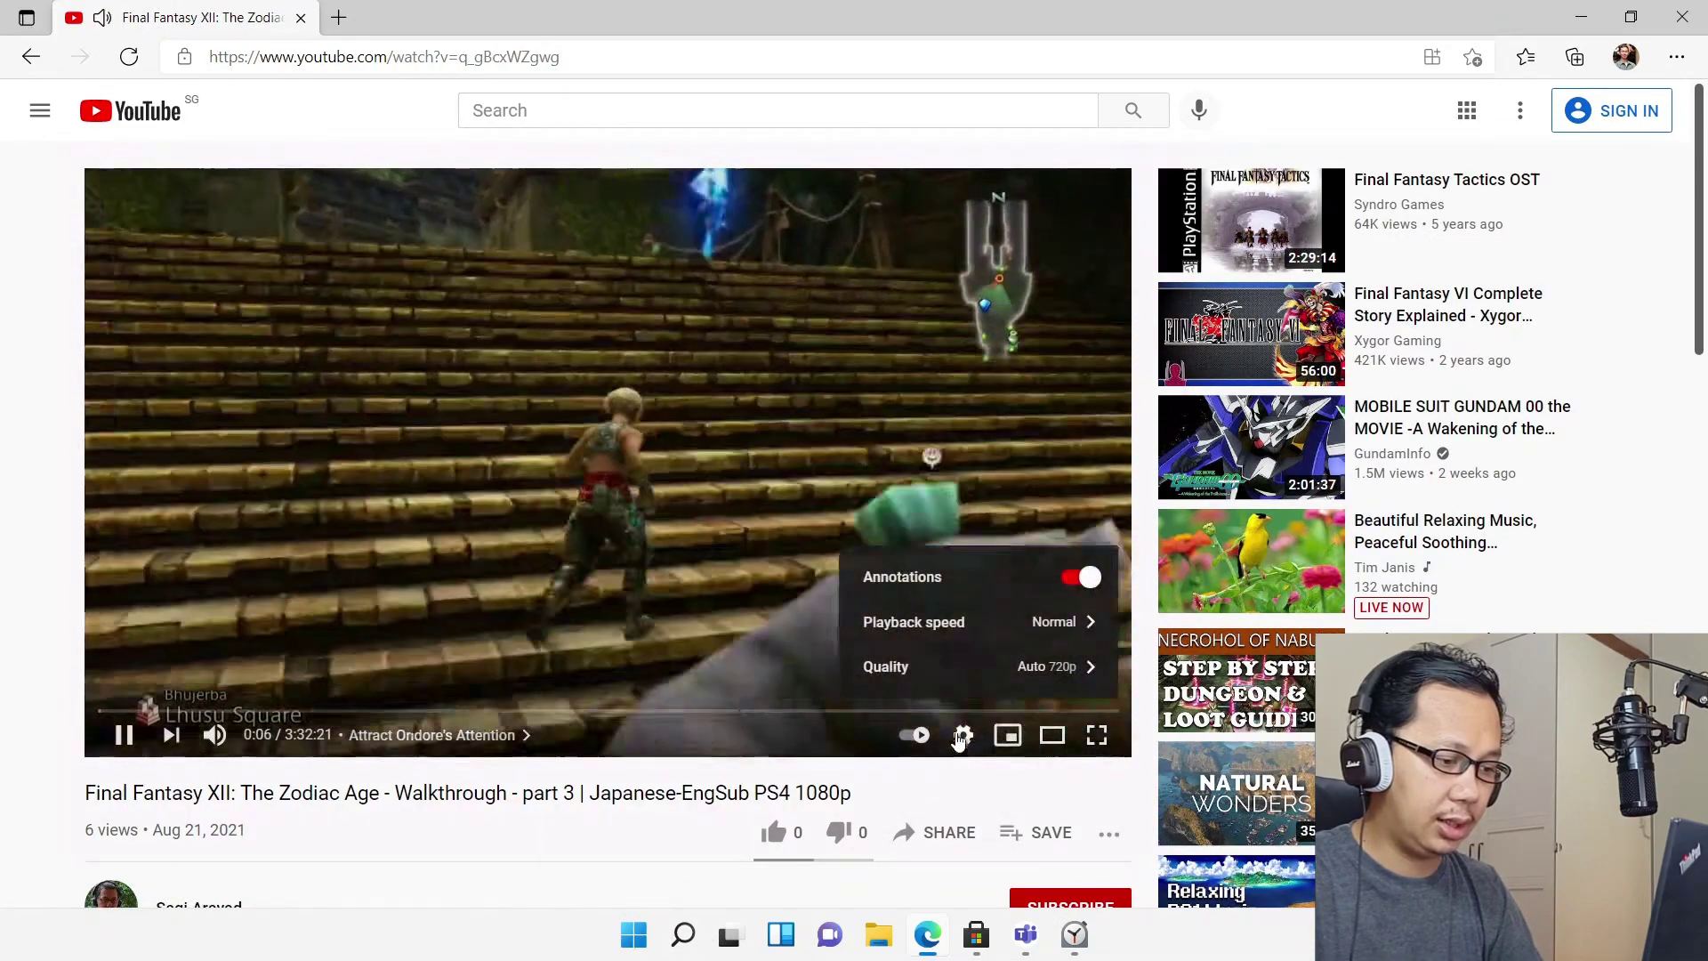
pyautogui.click(967, 681)
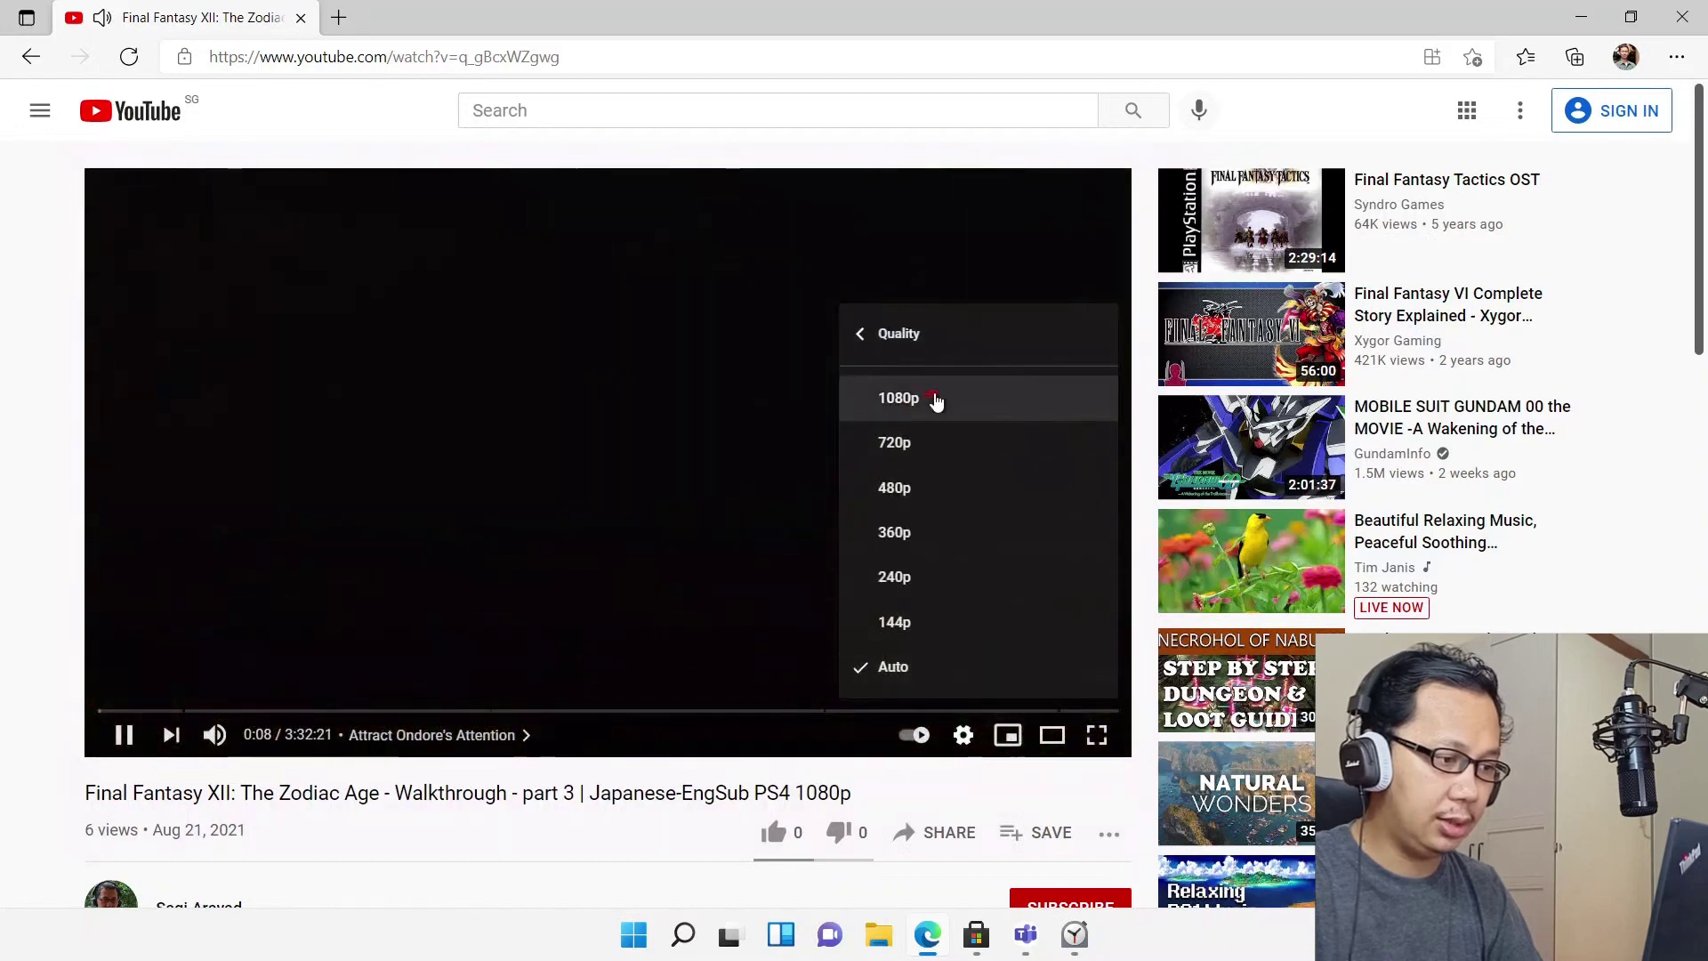
pyautogui.click(934, 397)
# Play the video in full screen, pause it at 0:18, and exit full screen
pyautogui.click(328, 494)
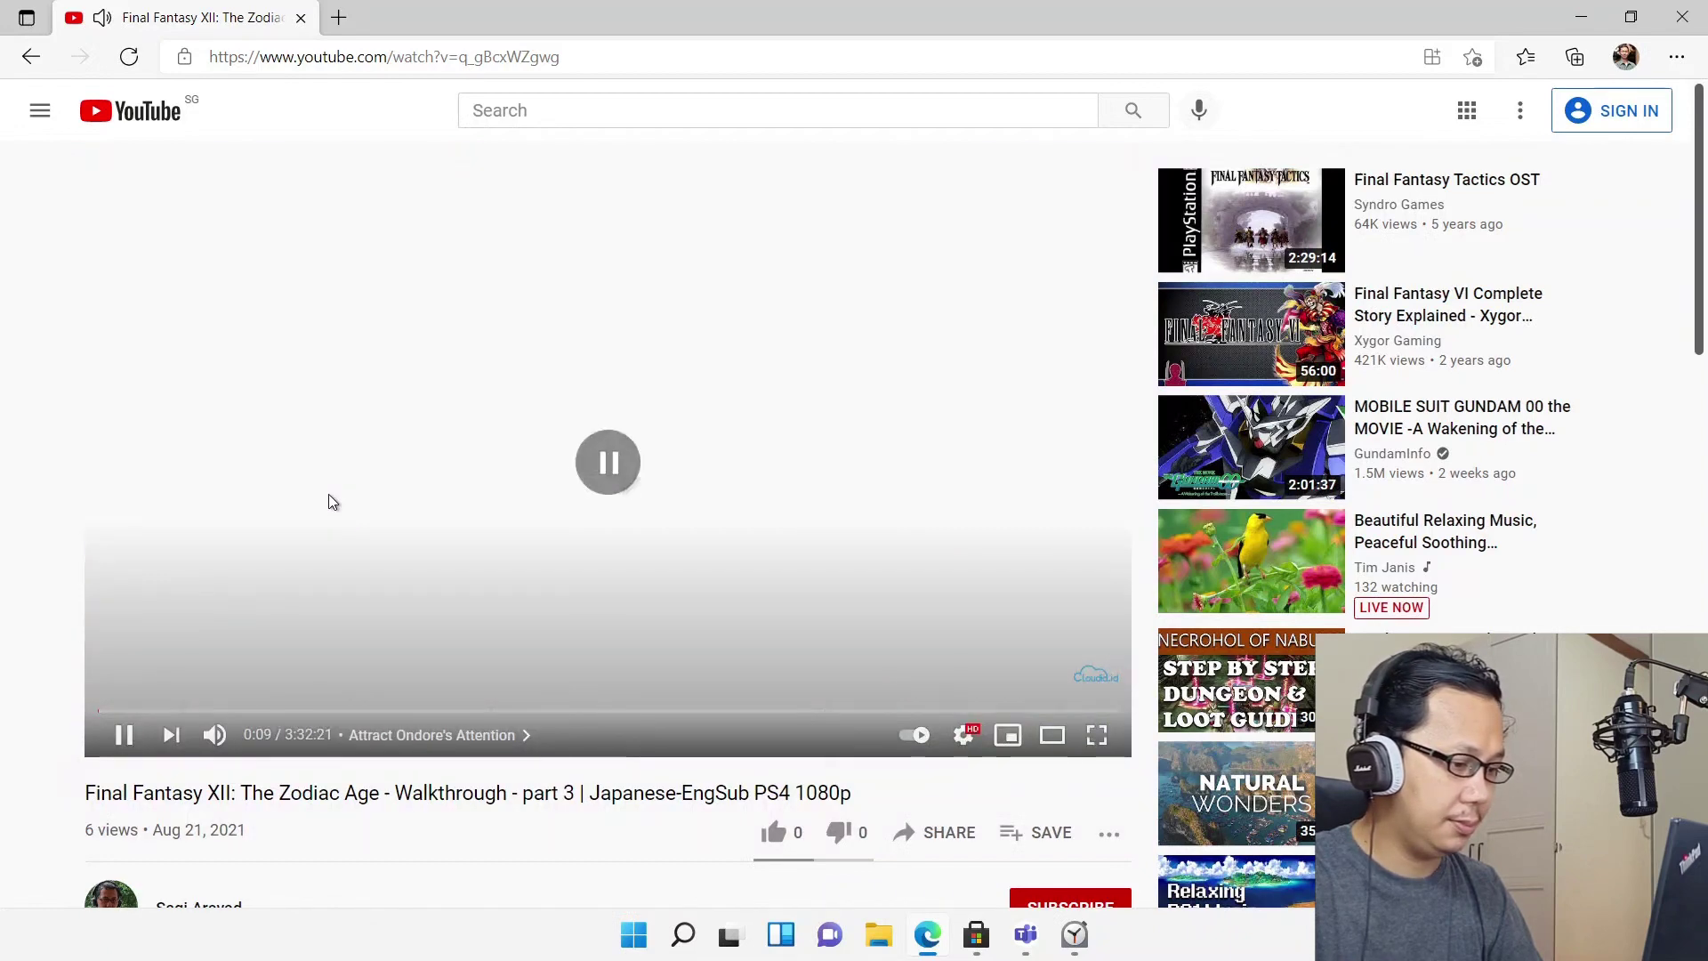
pyautogui.click(1094, 738)
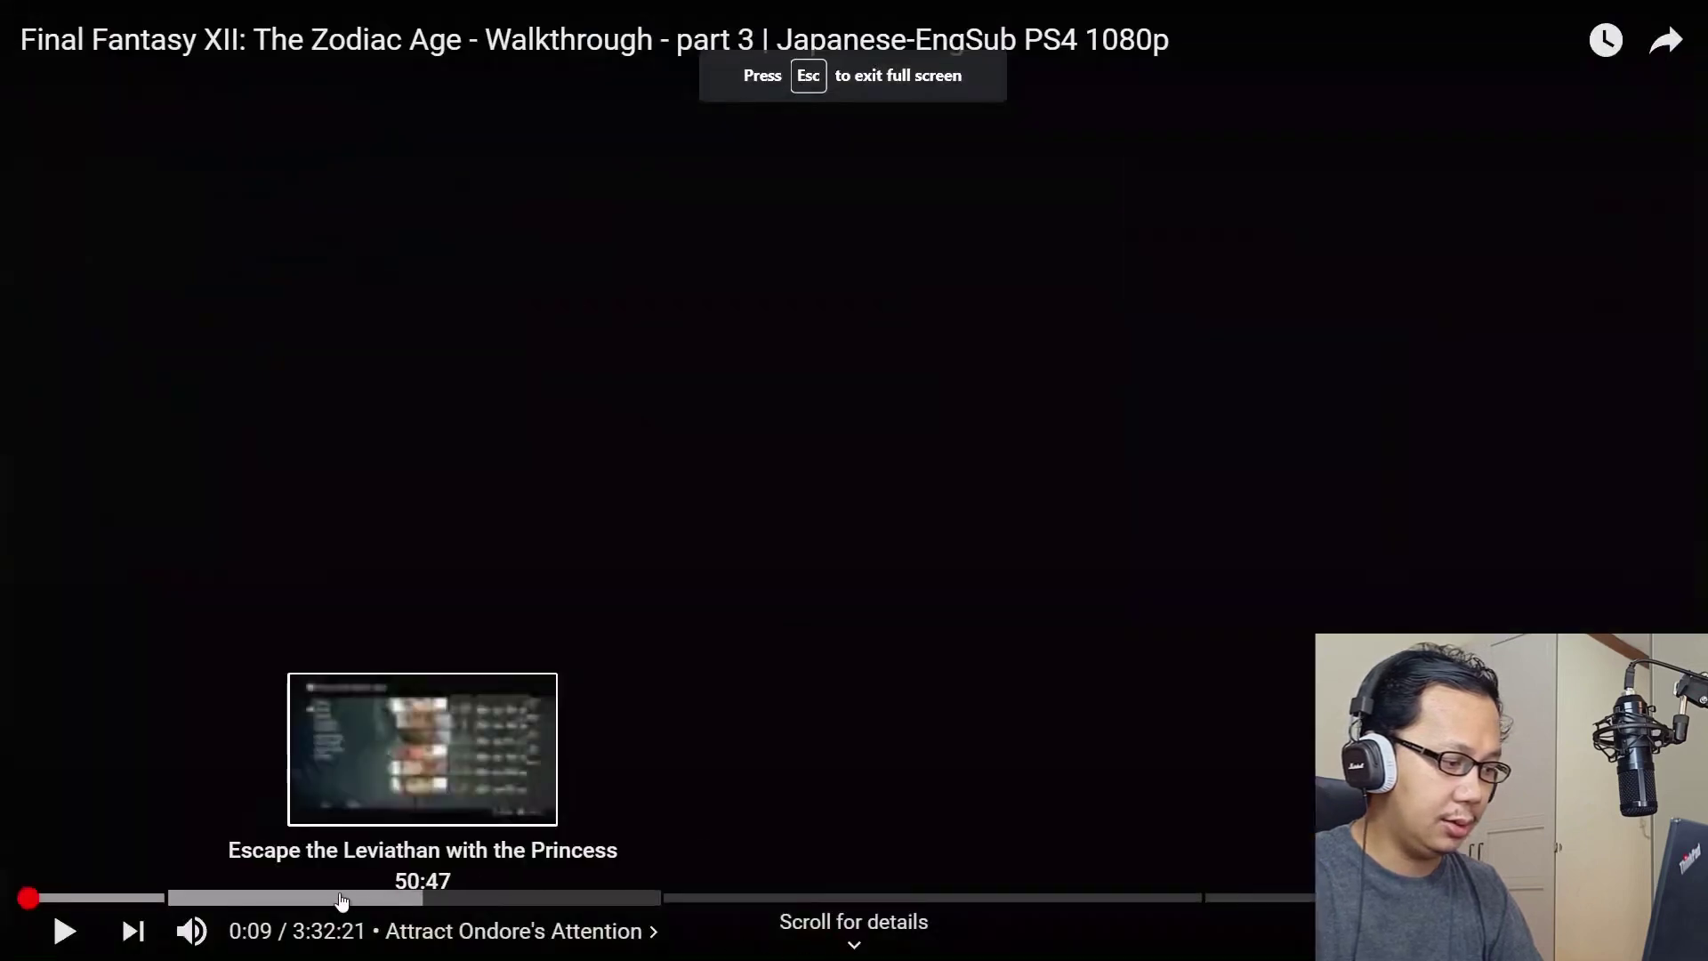
pyautogui.click(384, 747)
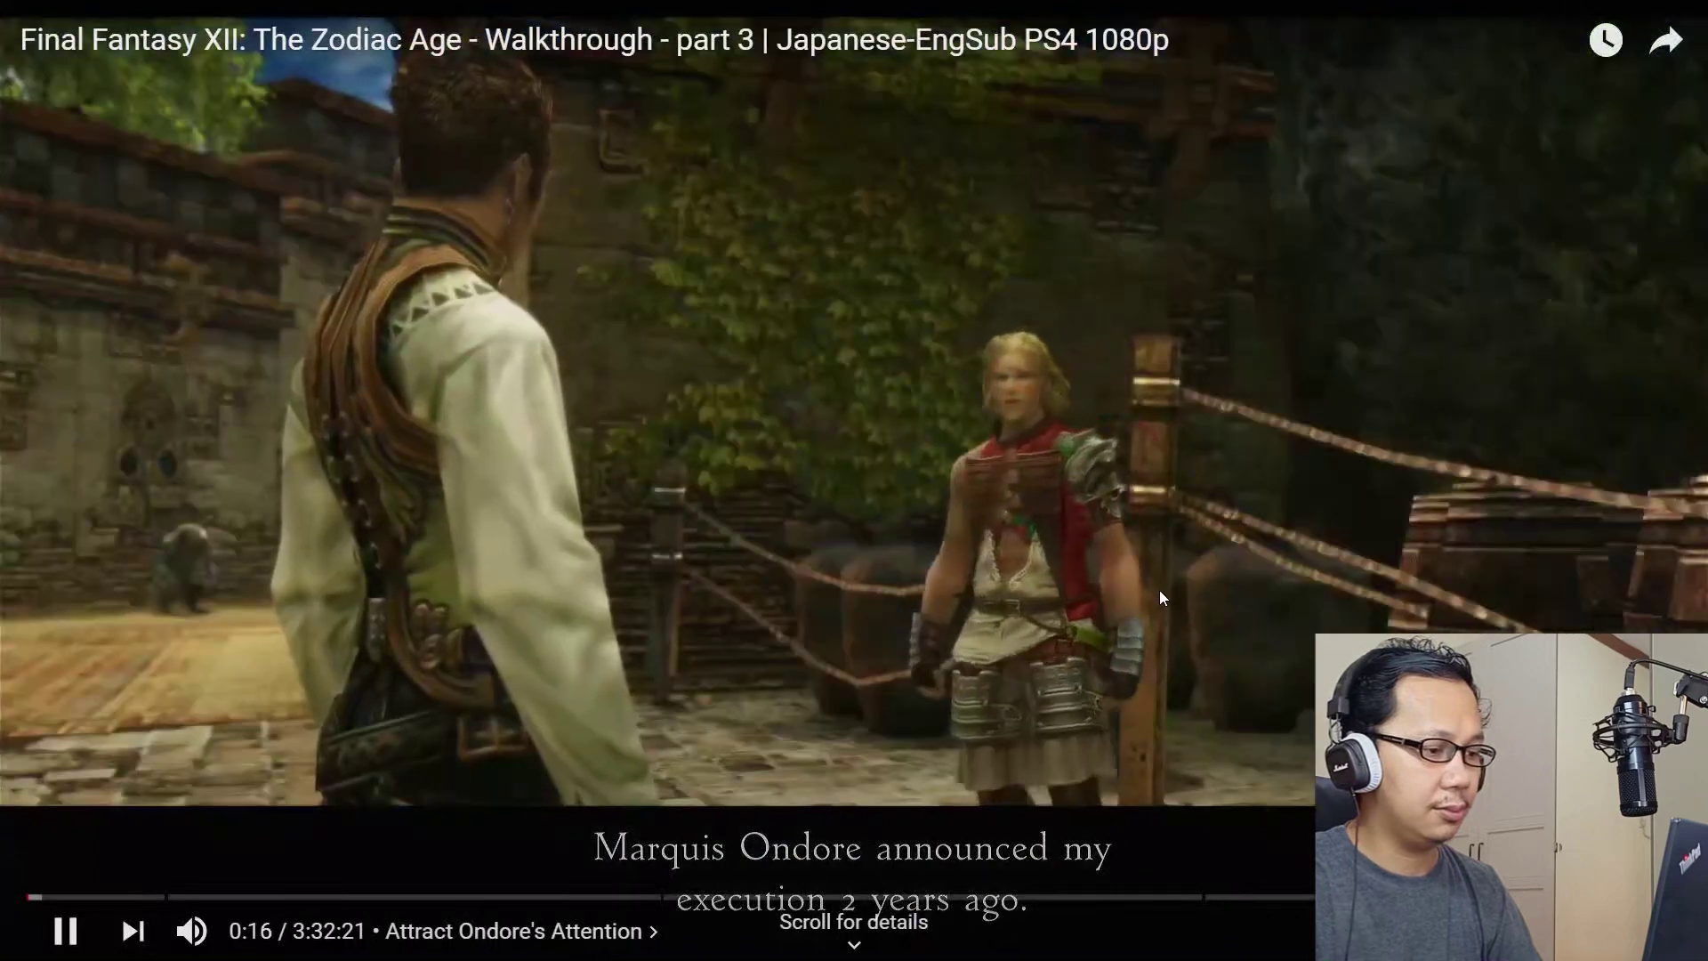
pyautogui.click(1160, 590)
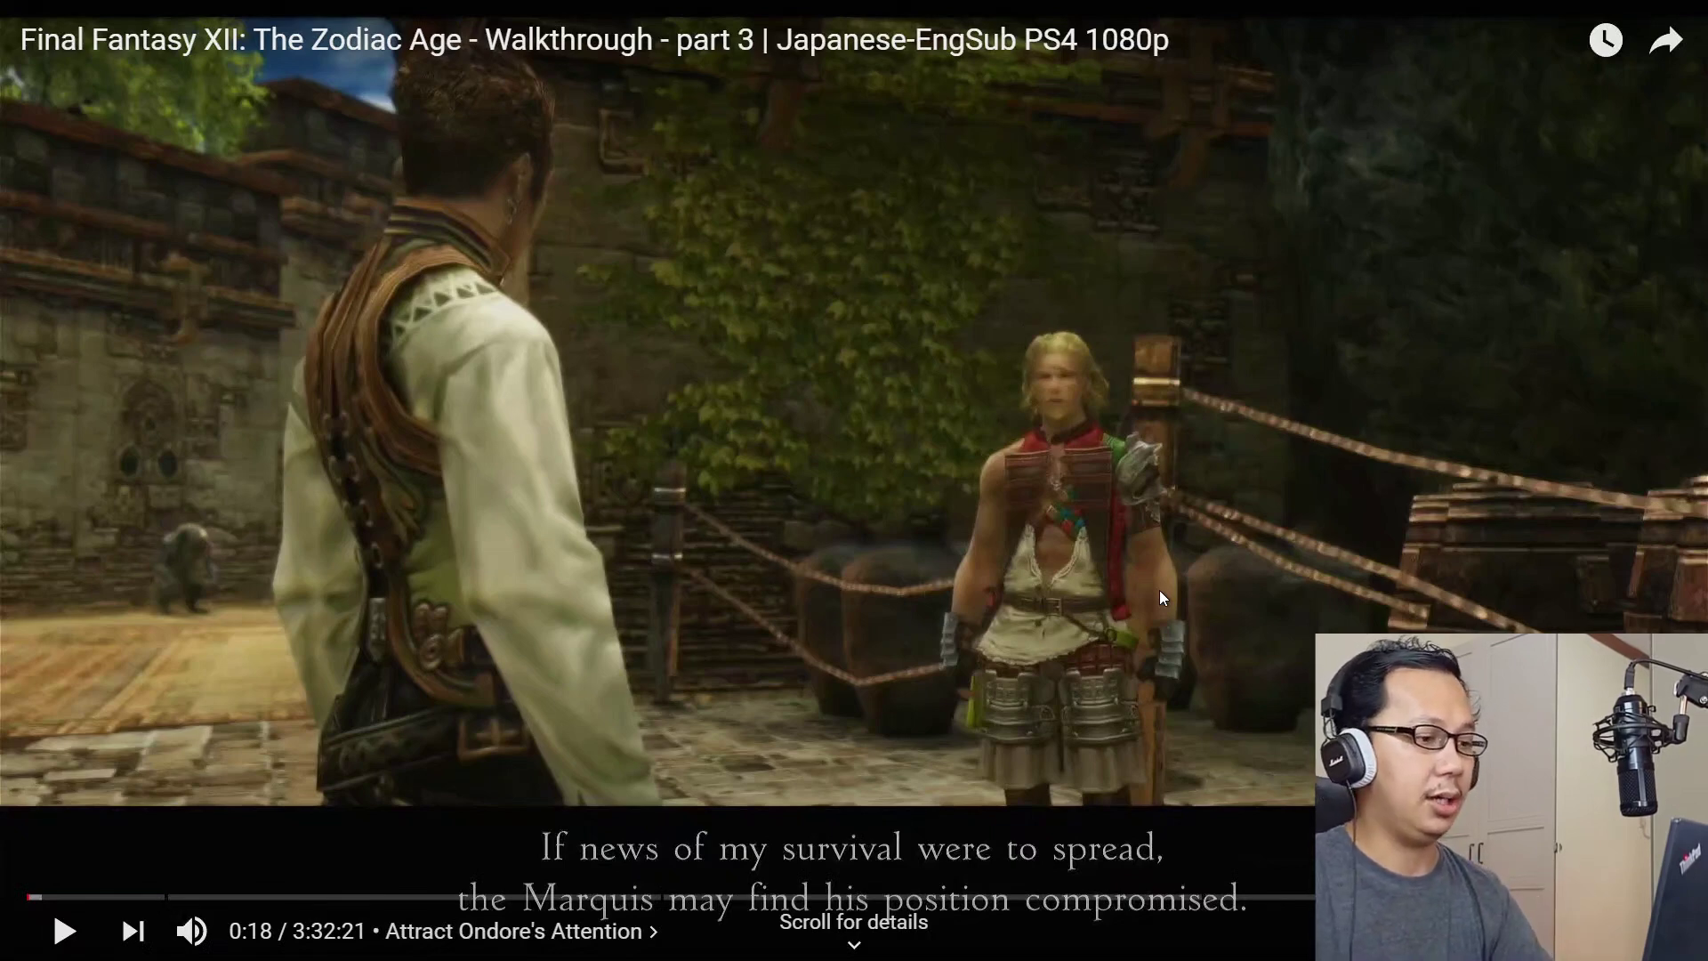
pyautogui.press('Escape')
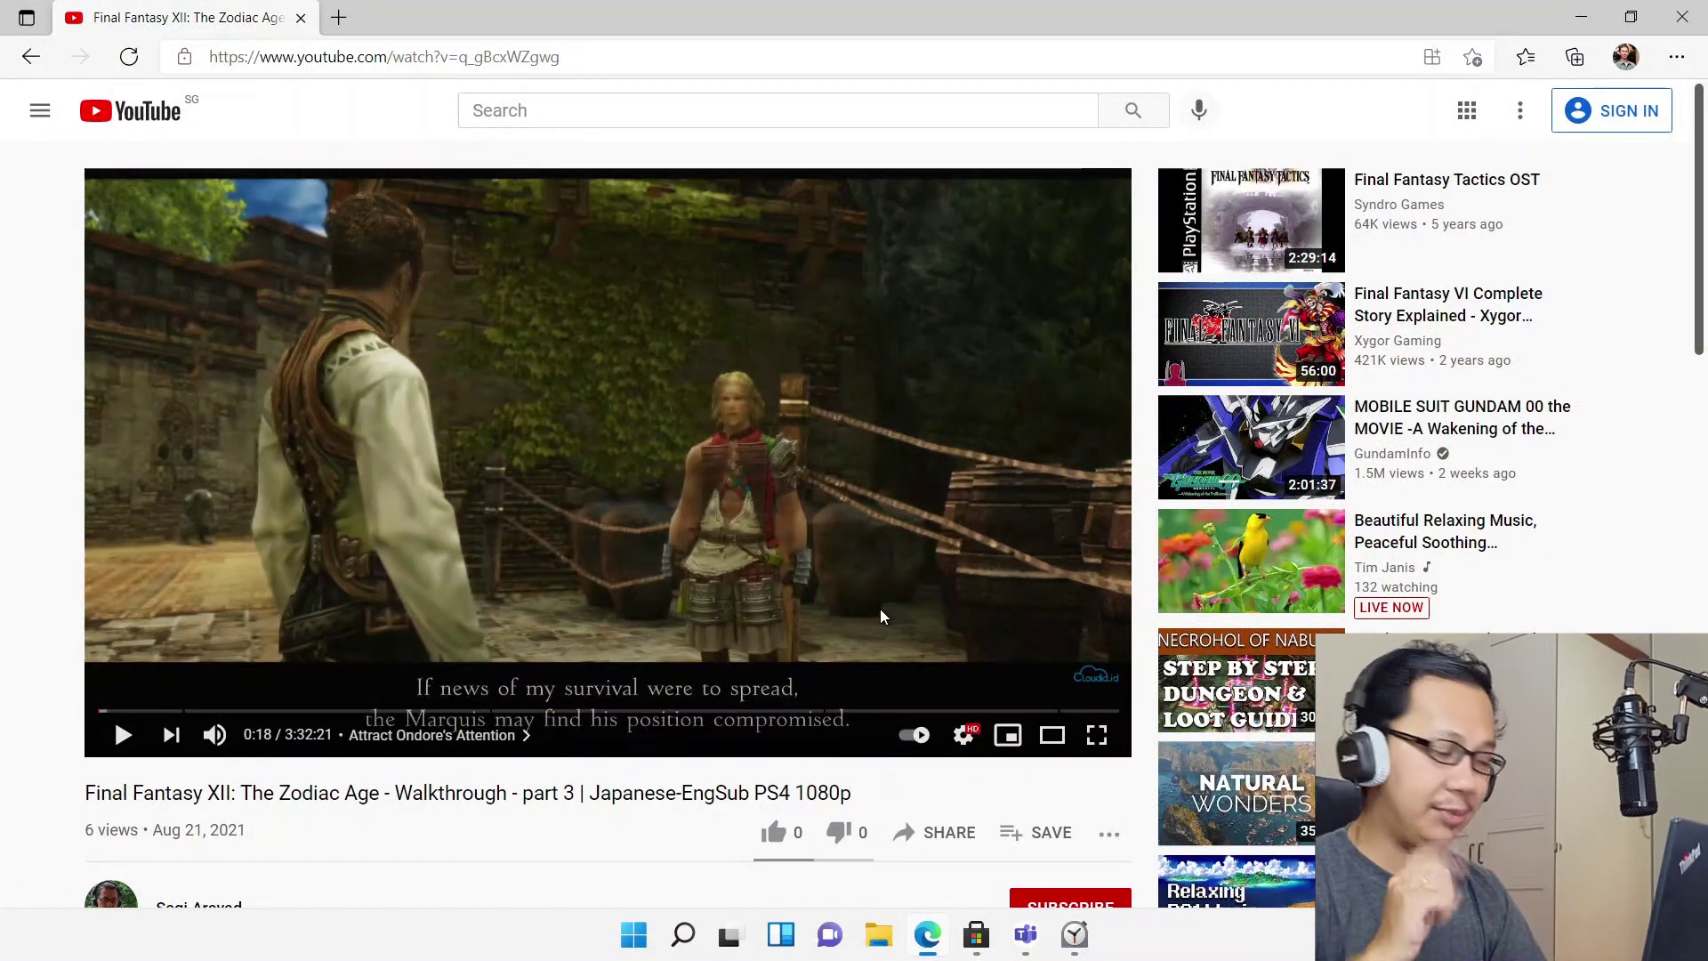
# Load speedtest.net in a new browser tab
pyautogui.hotkey('ctrl', 't')
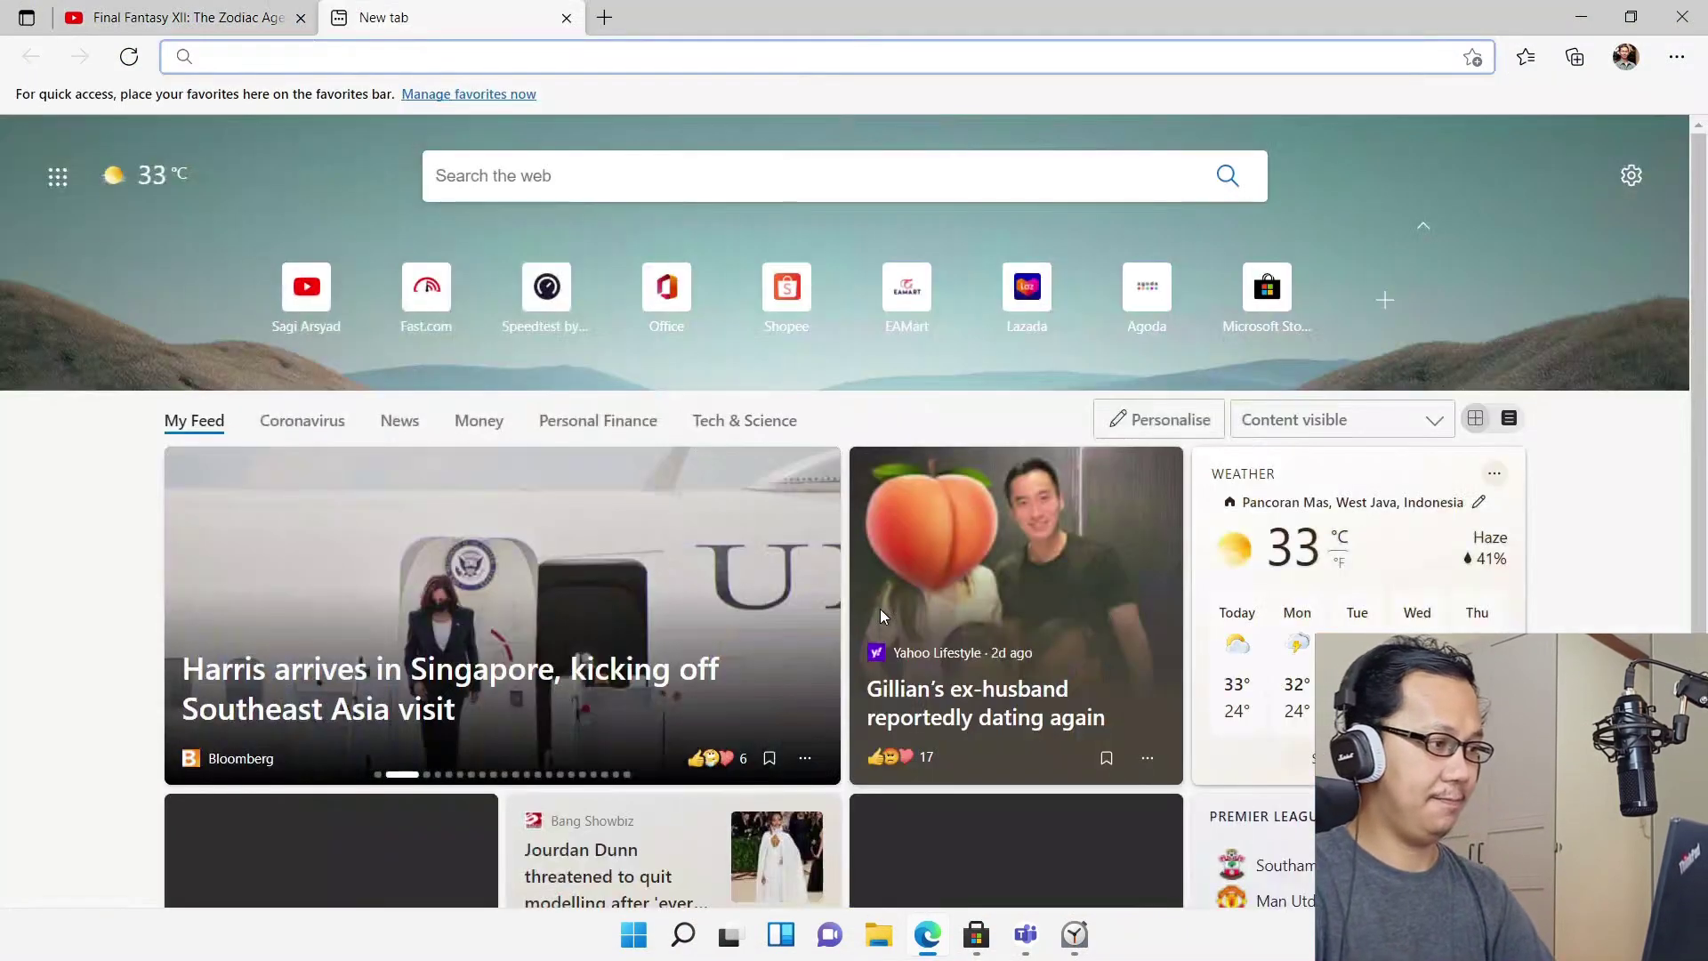
pyautogui.write('speed')
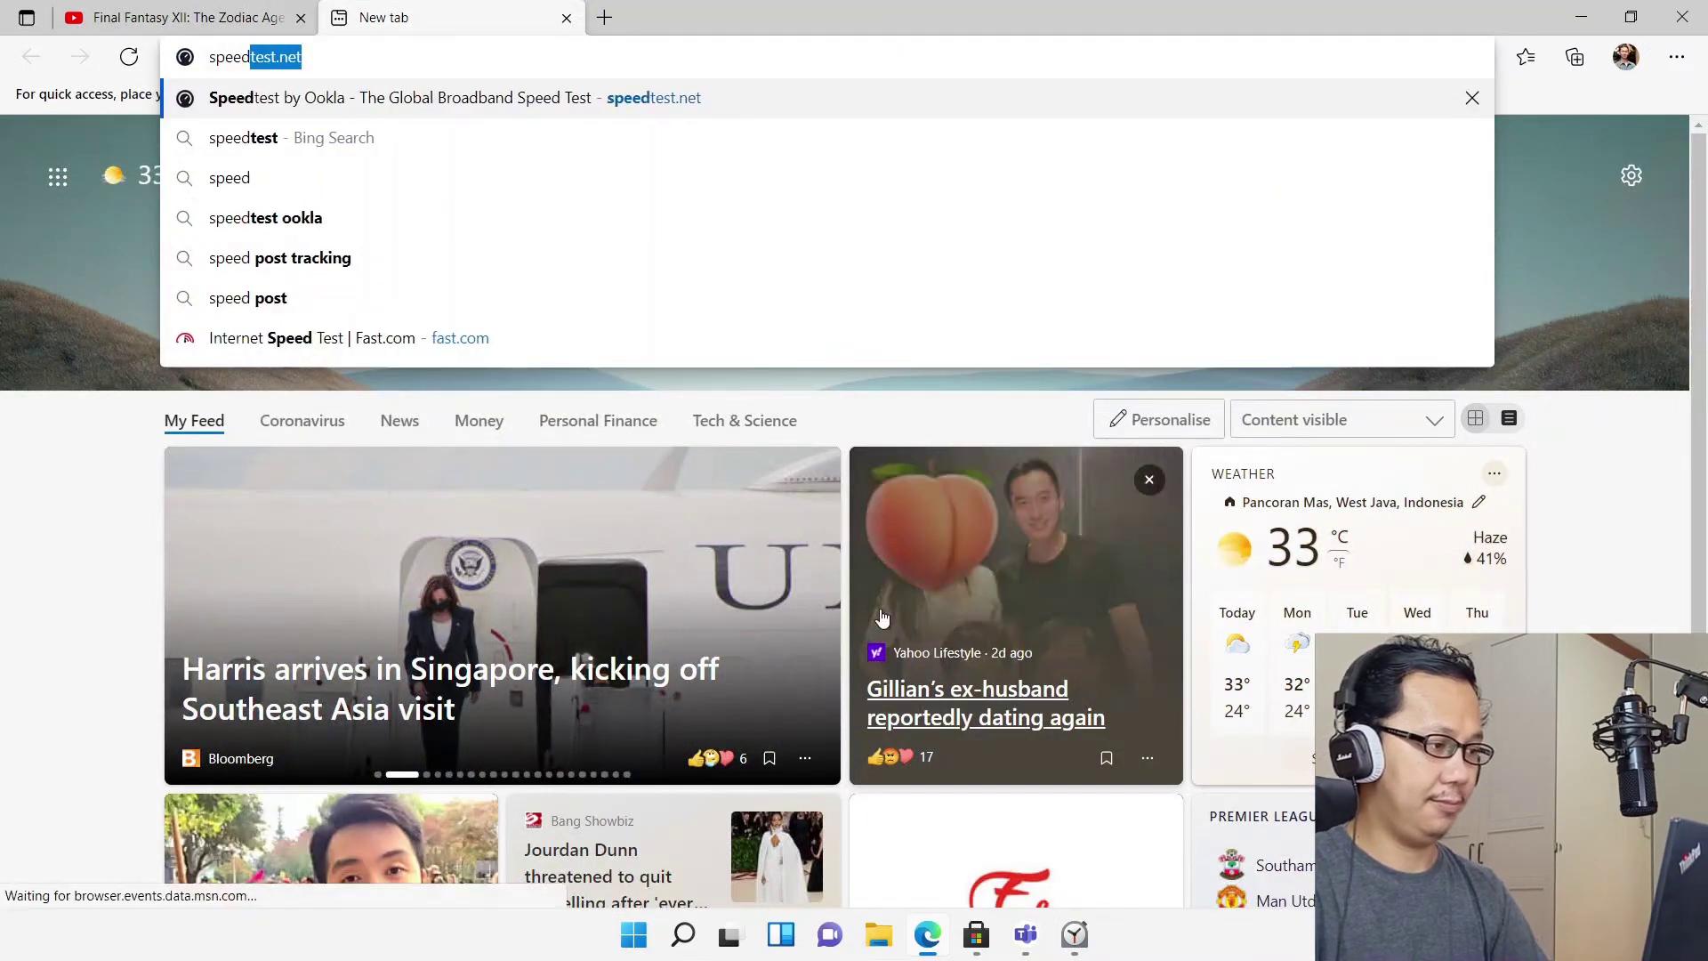
pyautogui.press('Return')
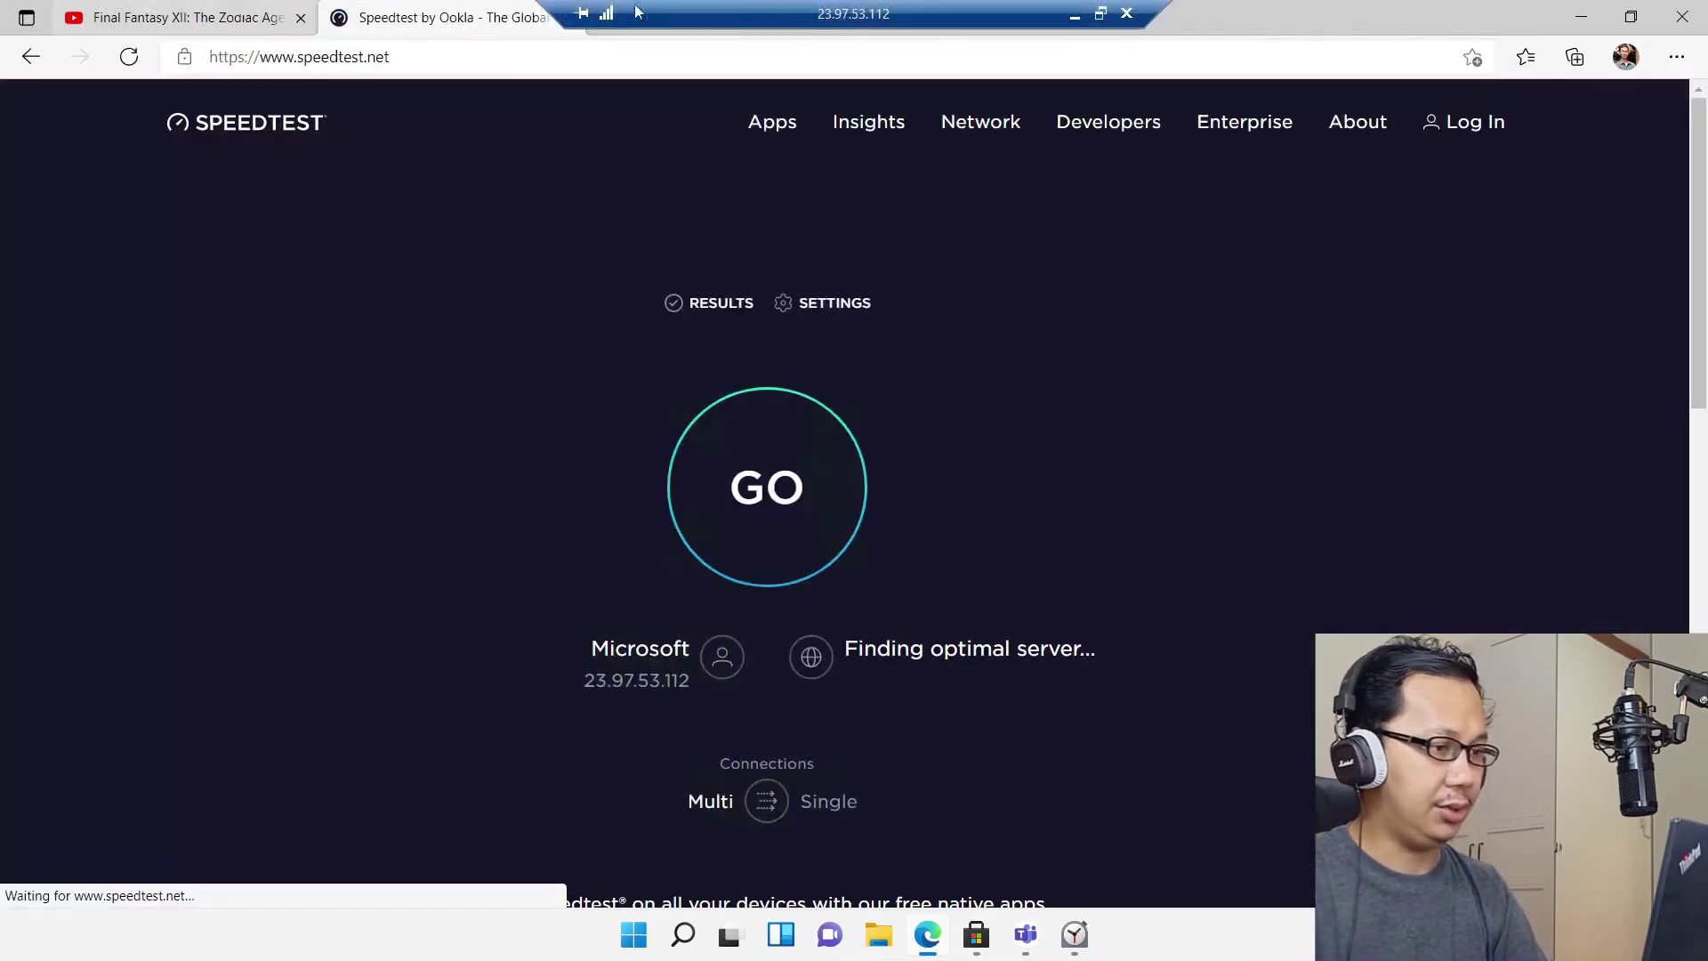
# Close the video tab, restore the window, and switch the server to MyRepublic, Singapore
pyautogui.click(301, 17)
pyautogui.doubleClick(1293, 14)
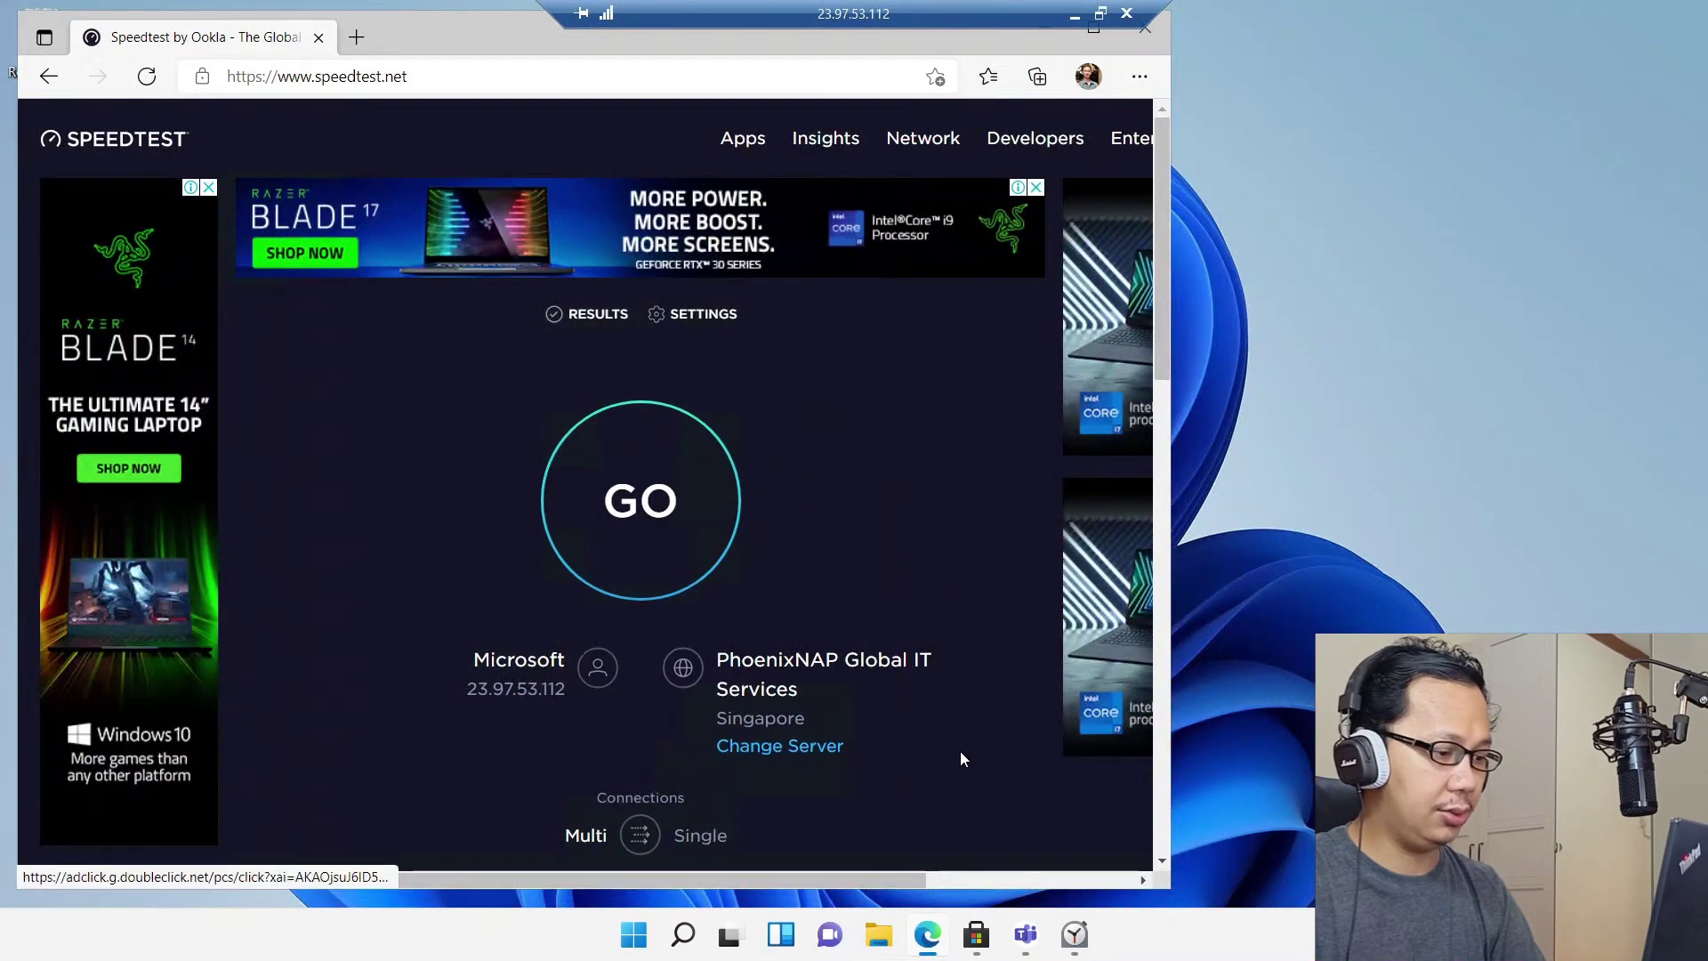
pyautogui.click(793, 747)
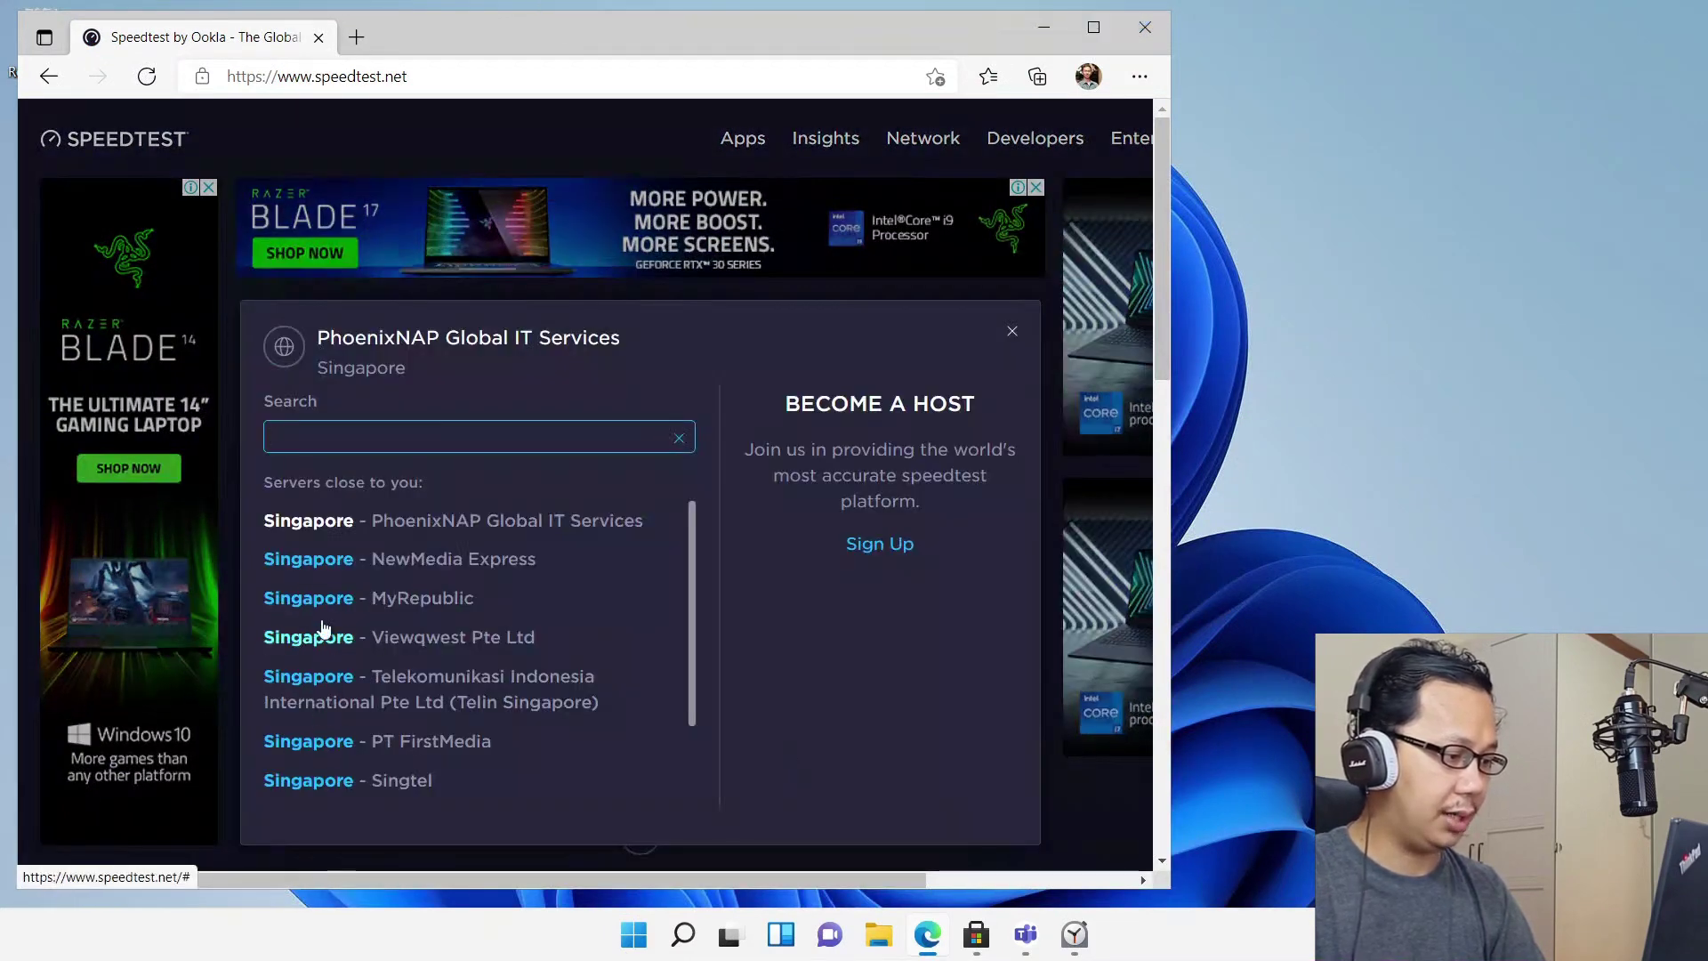
pyautogui.click(322, 603)
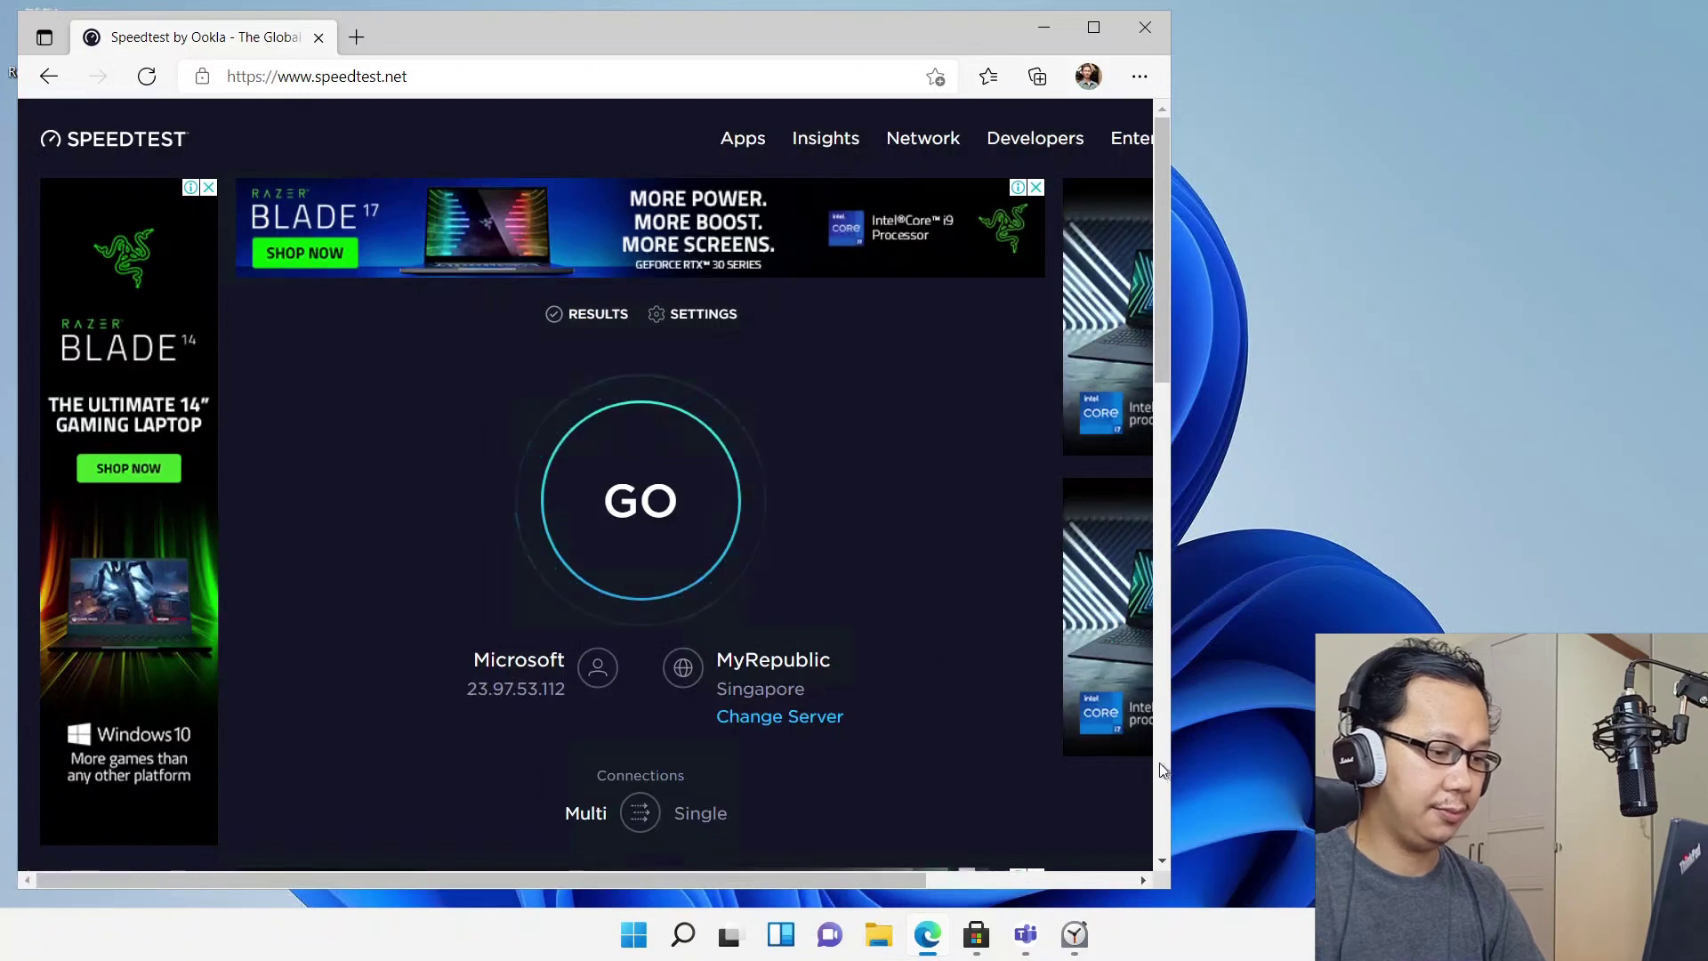